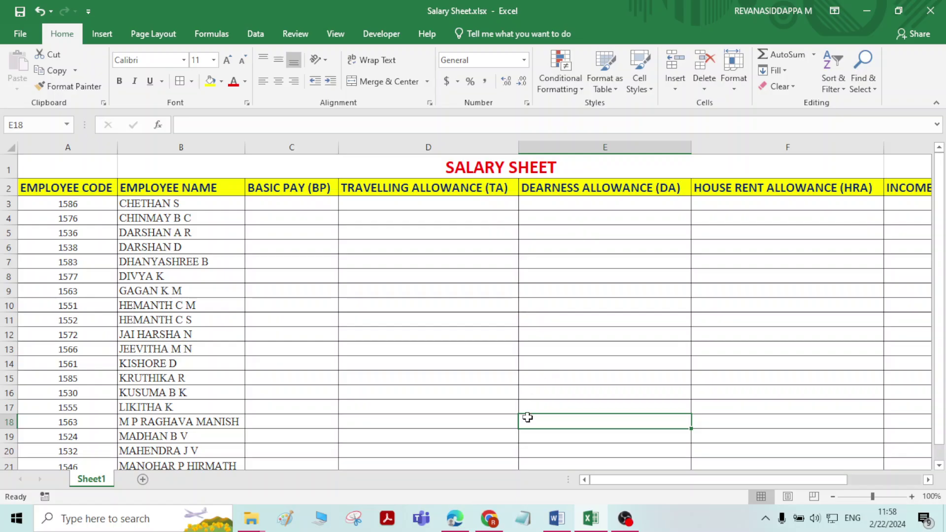
Switch to the Word document to review the worksheet assignment and its required salary fields, then return to the Excel salary sheet.
click(579, 353)
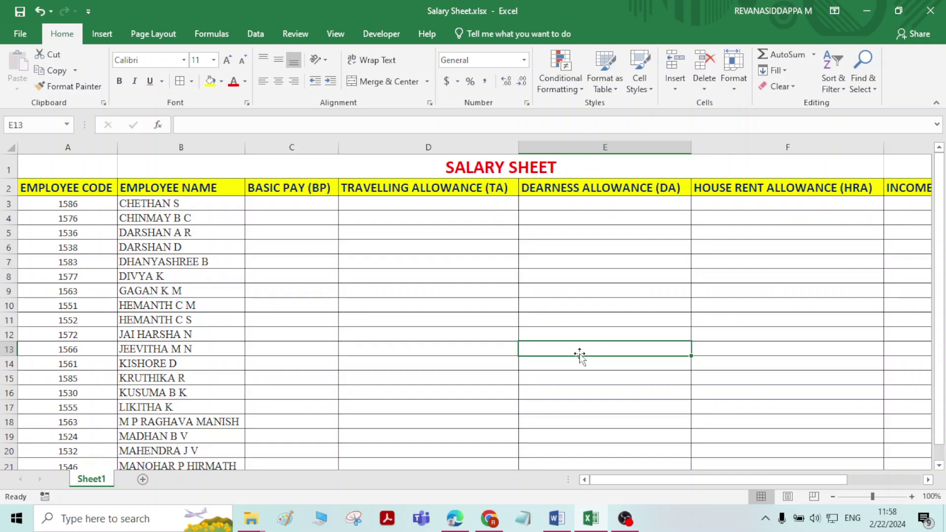
click(556, 519)
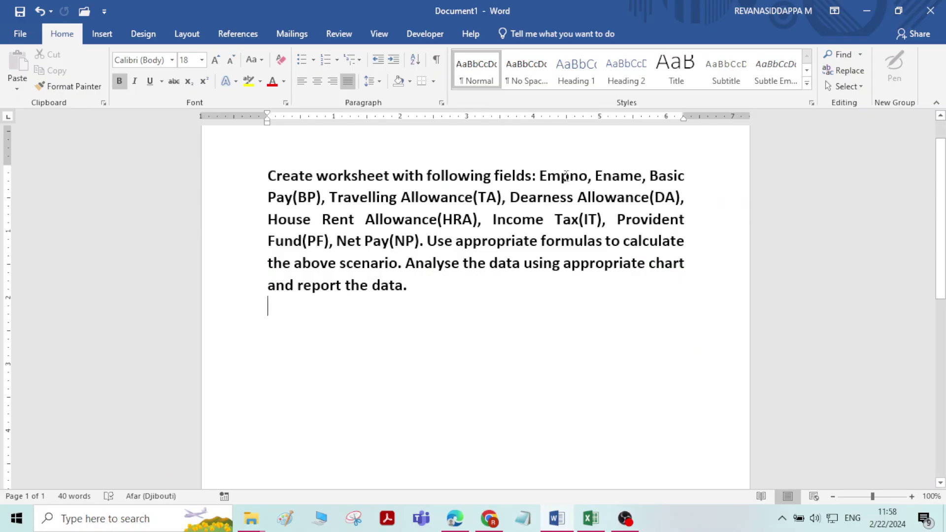
drag(547, 178, 633, 176)
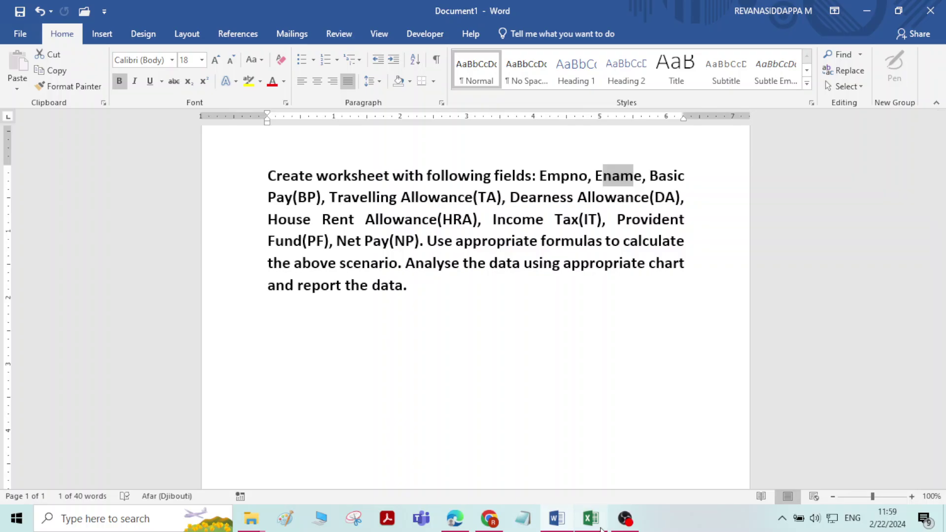
click(601, 529)
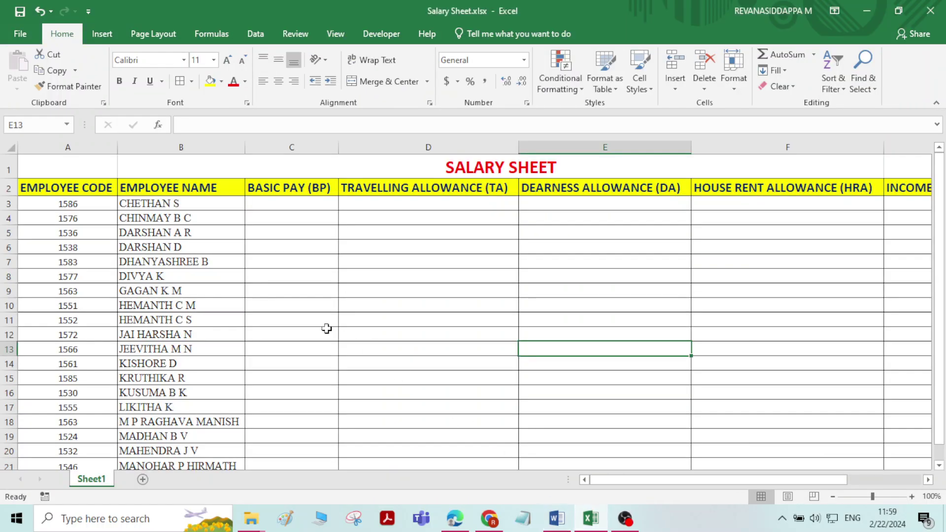
Enter a basic pay of 20000 in C3 and copy it to C4:C12.
click(275, 299)
click(288, 200)
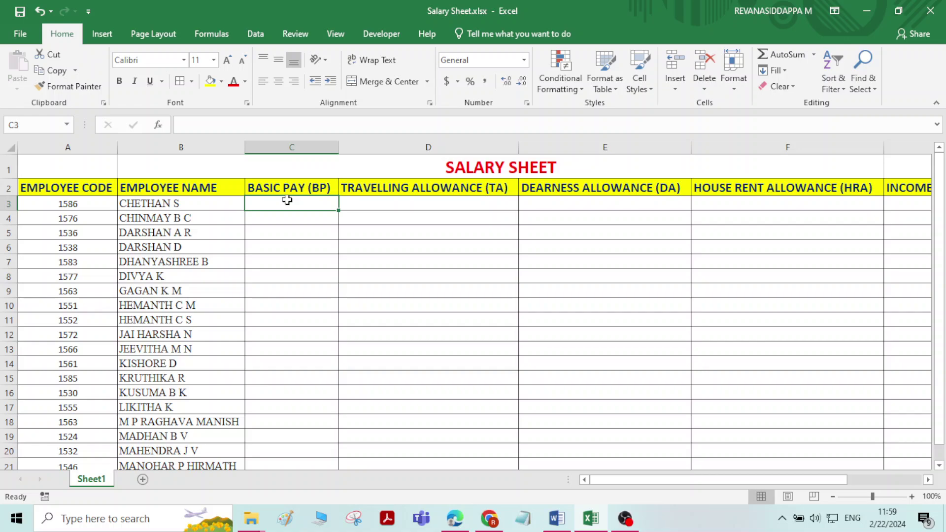
text(20000)
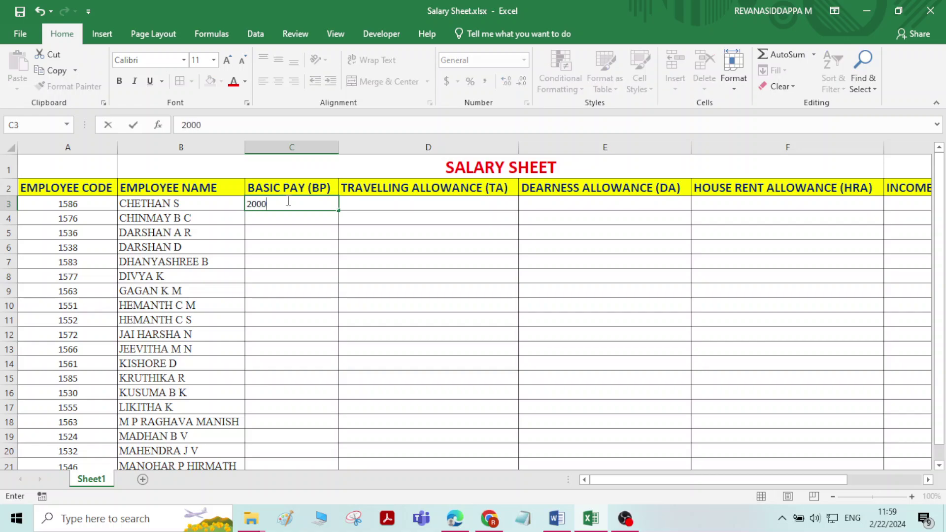
key(Return)
click(298, 205)
key(ctrl+c)
drag(293, 218, 302, 333)
key(ctrl+v)
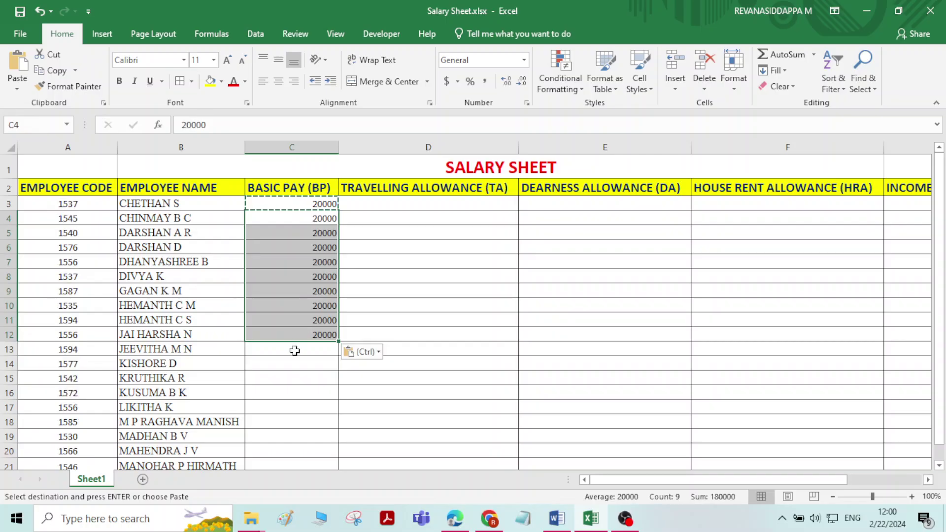
Enter a basic pay of 30000 in C13 and copy it to C14:C18.
click(295, 351)
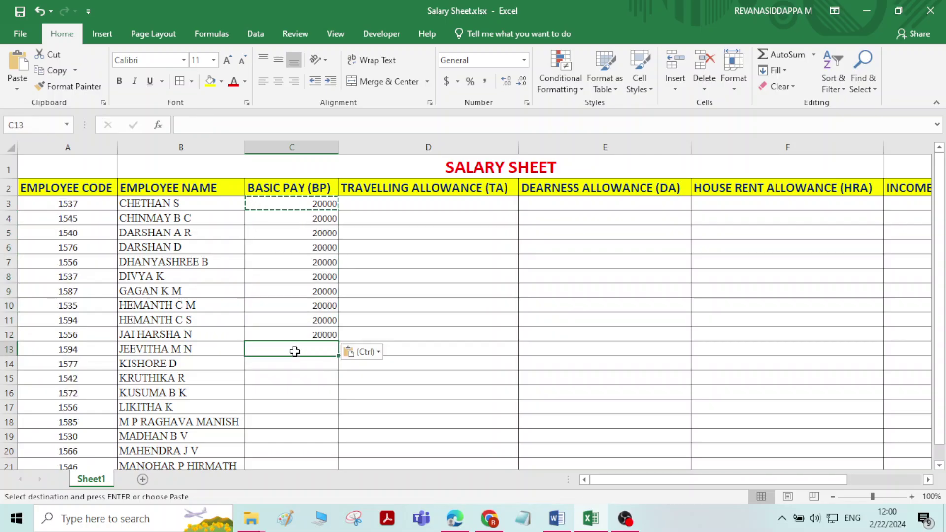
text(30000)
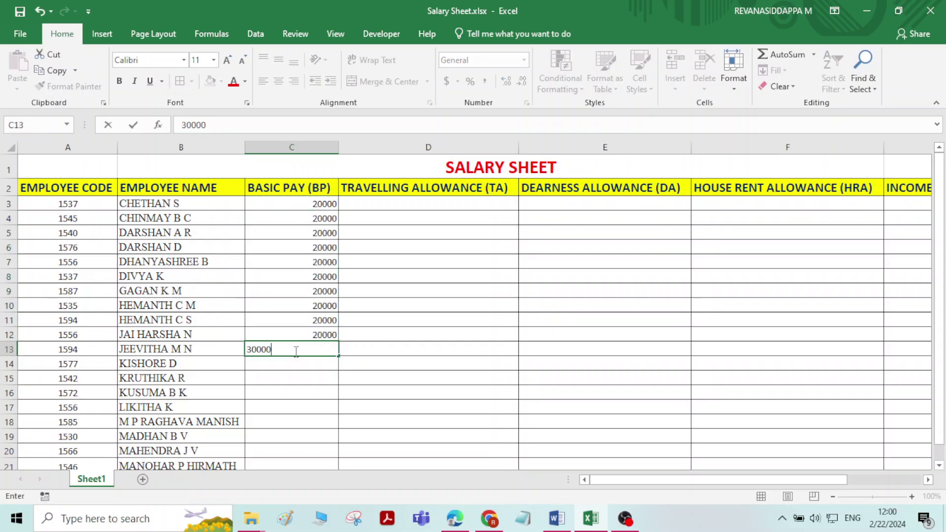
key(Return)
click(309, 346)
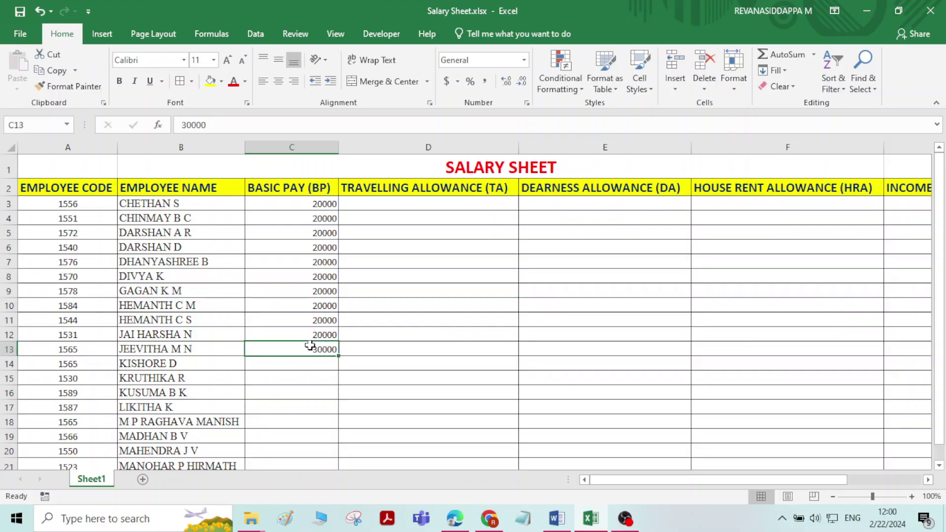
key(ctrl+c)
scroll(309, 344, down, 2)
drag(297, 267, 302, 323)
key(ctrl+v)
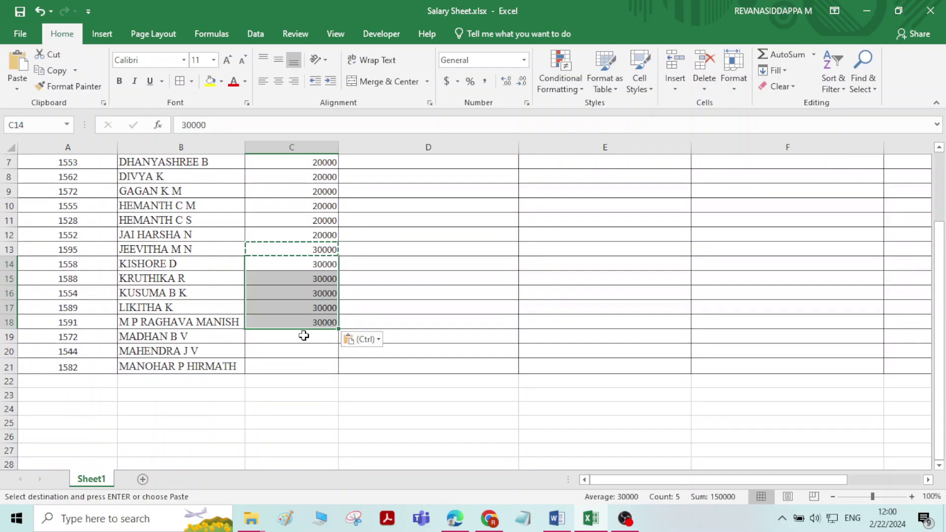
Enter a basic pay of 40000 in C19 and copy it to C20:C21.
click(305, 336)
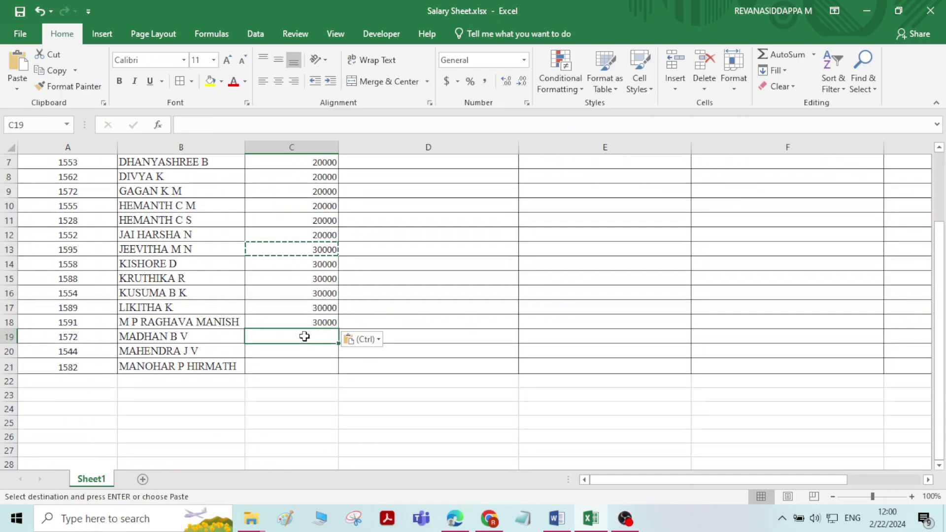
text(40000)
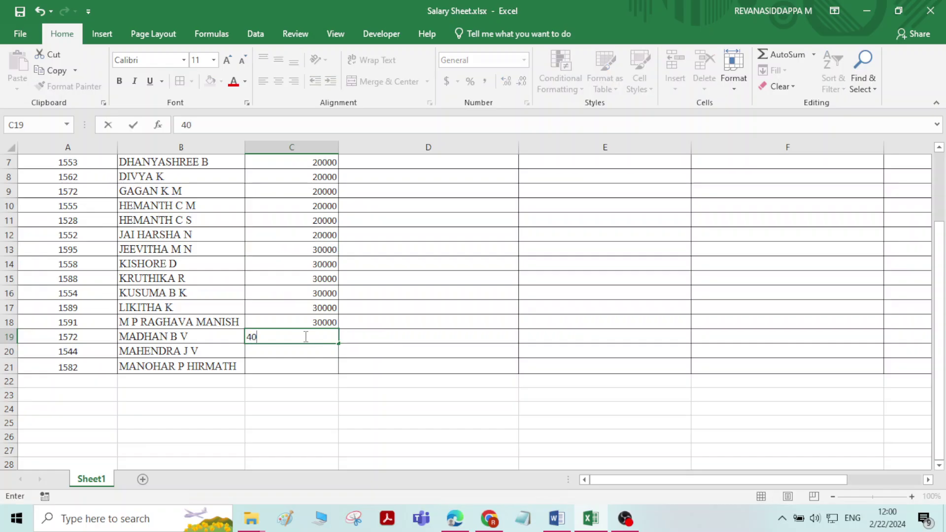
click(300, 363)
click(306, 336)
key(ctrl+c)
drag(302, 348, 303, 369)
key(ctrl+v)
click(397, 302)
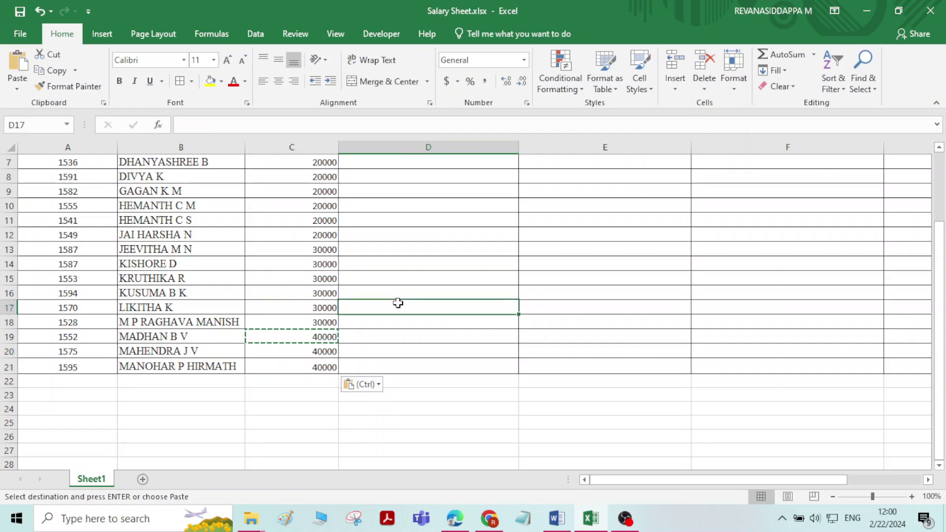
Copy the TRAVELLING ALLOWANCE (TA) heading to B23 below the table and autofit column B to its text.
scroll(398, 303, up, 2)
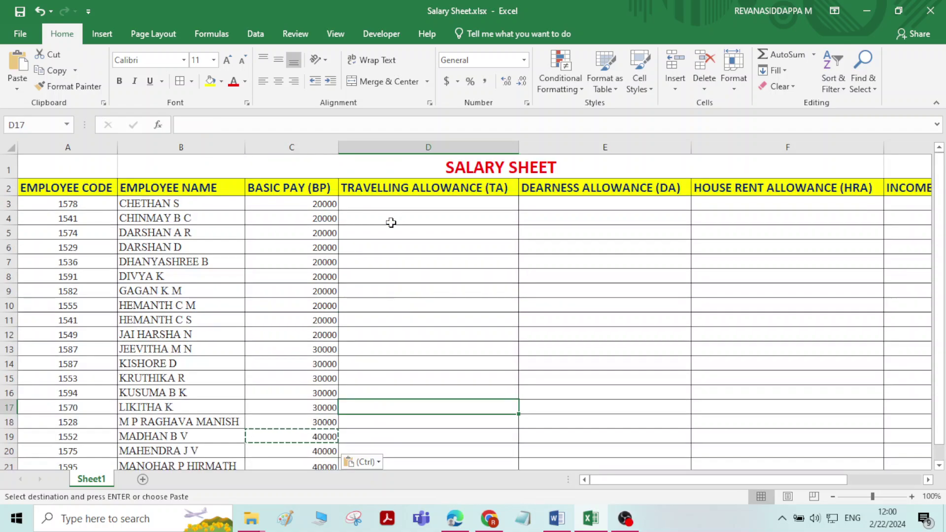
click(401, 202)
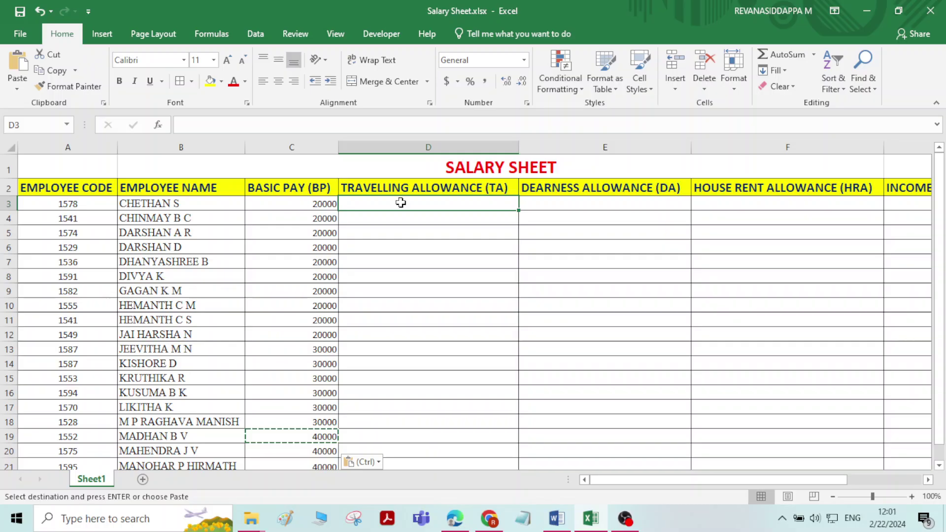
click(416, 188)
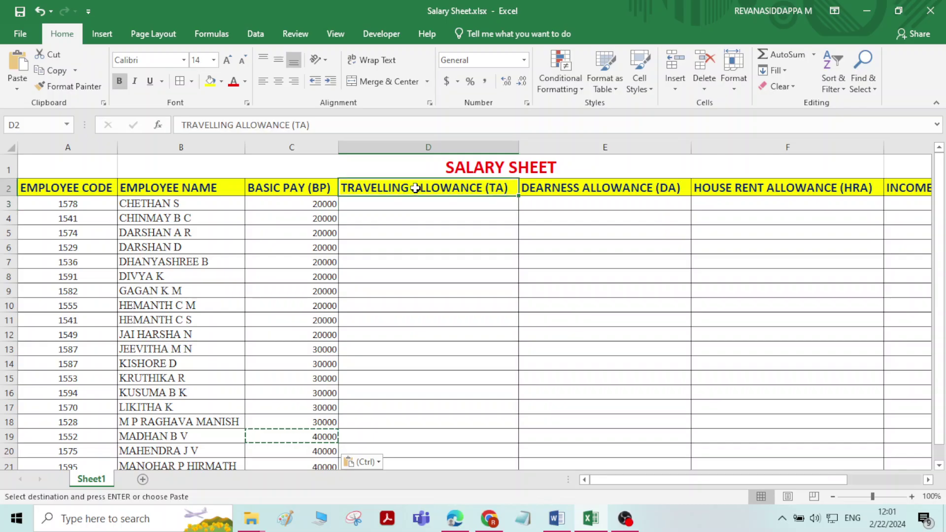
key(ctrl+c)
scroll(212, 317, down, 4)
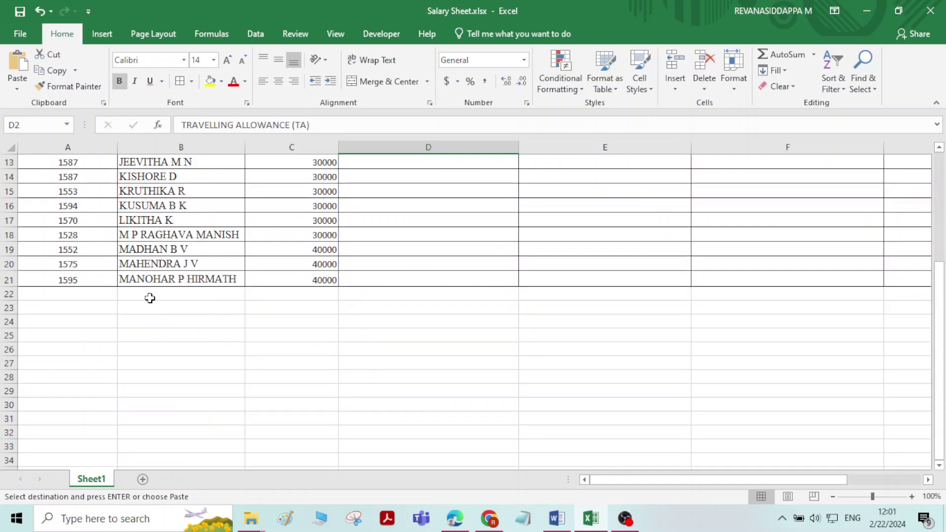
click(136, 307)
key(ctrl+v)
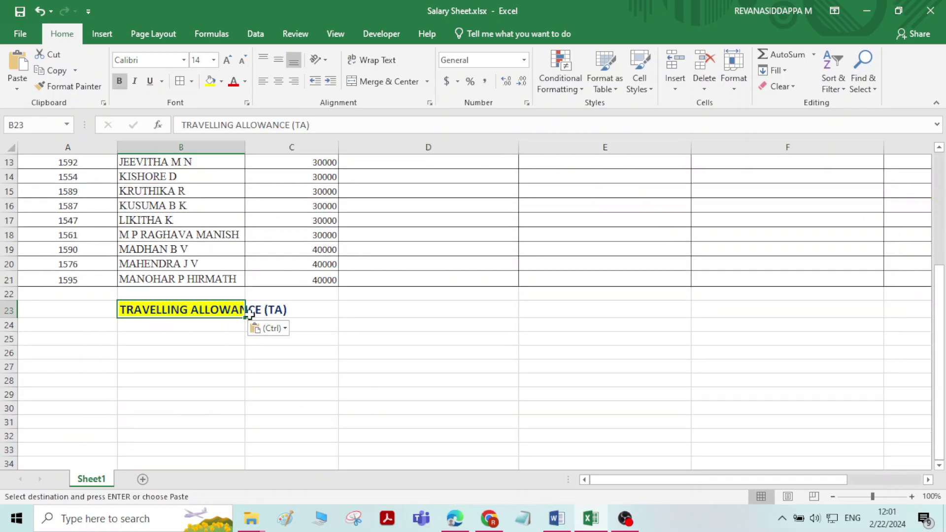
double_click(245, 147)
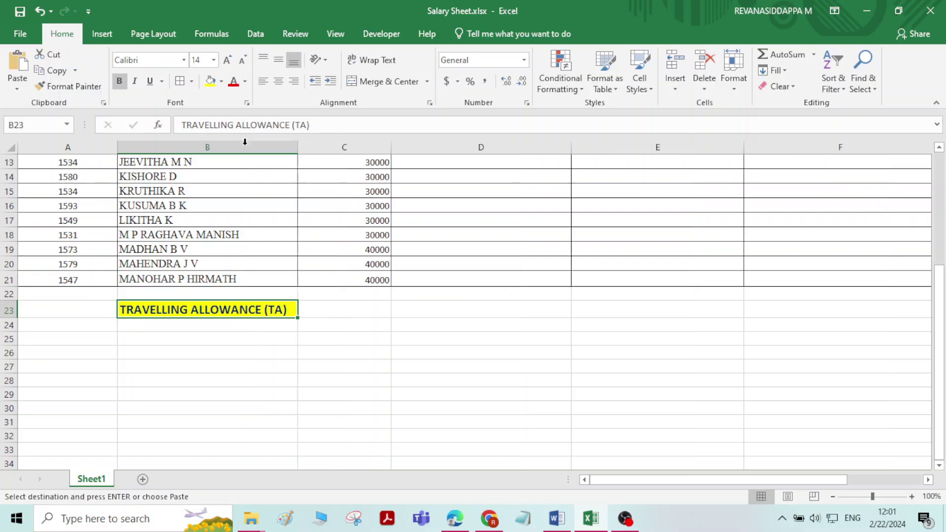
Enter the travelling allowance rate of 8% in C23, beside its label.
click(355, 313)
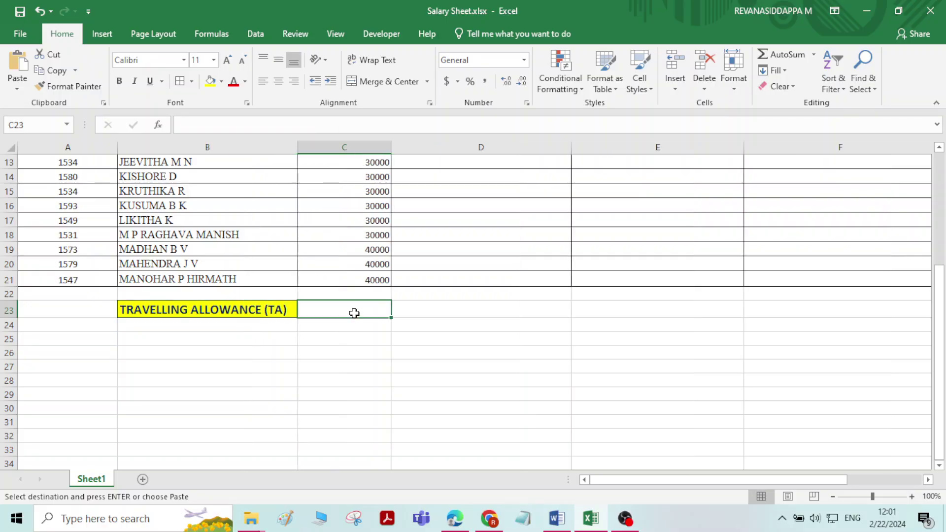
scroll(442, 288, up, 2)
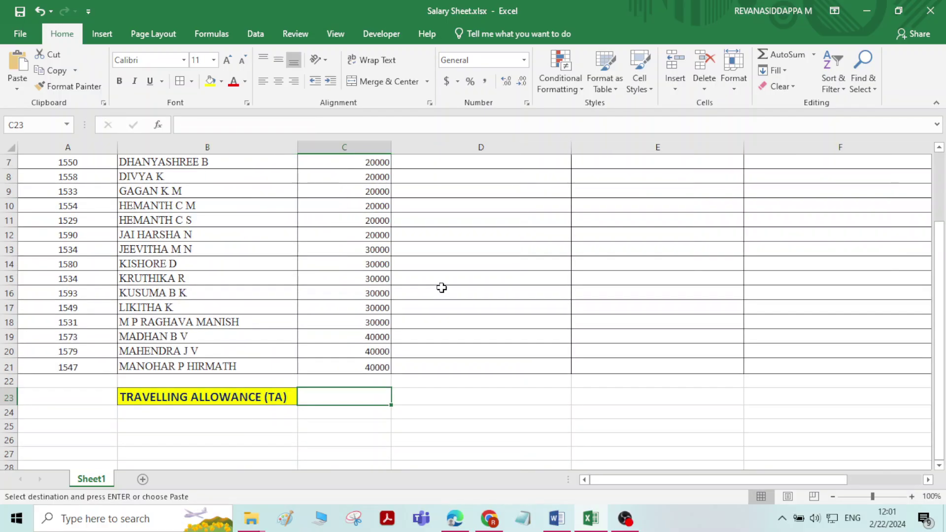
text(8%)
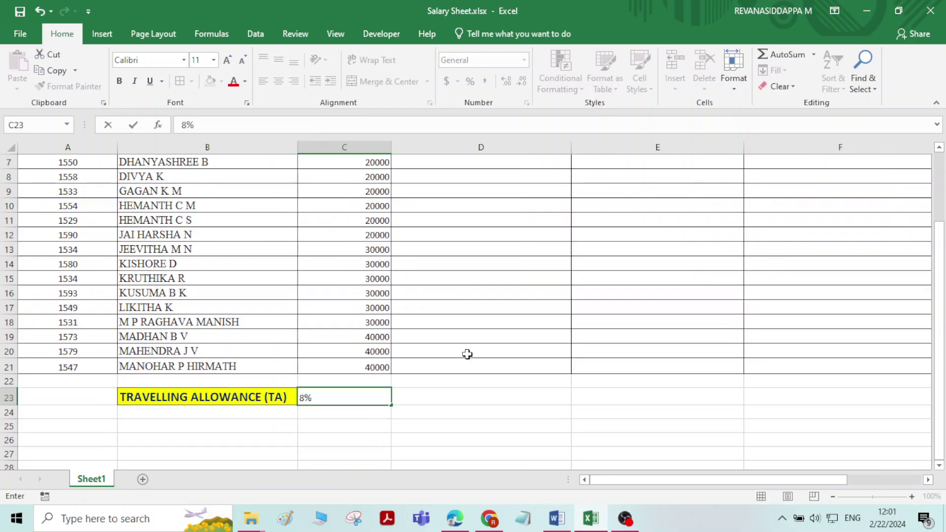
click(462, 451)
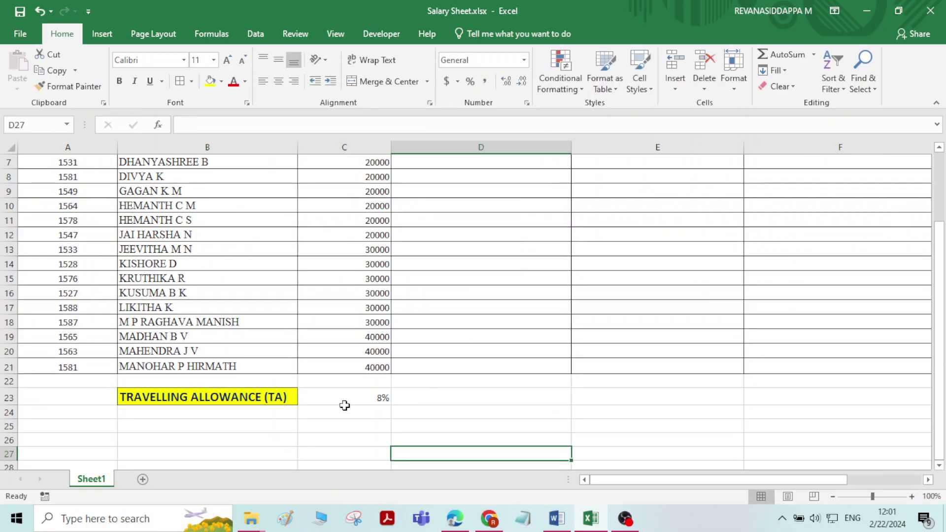
Calculate the first employee's travelling allowance in D3 with the formula =C3*8%.
scroll(359, 405, up, 2)
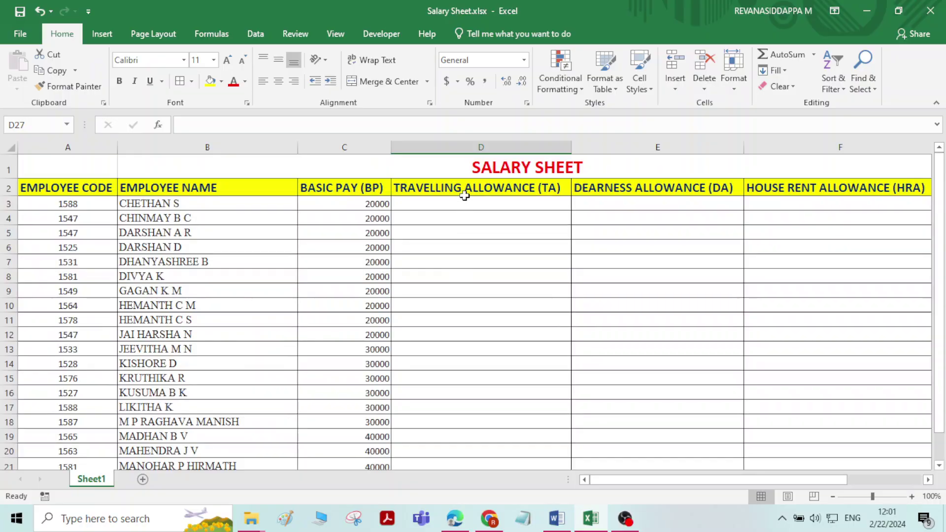
click(352, 205)
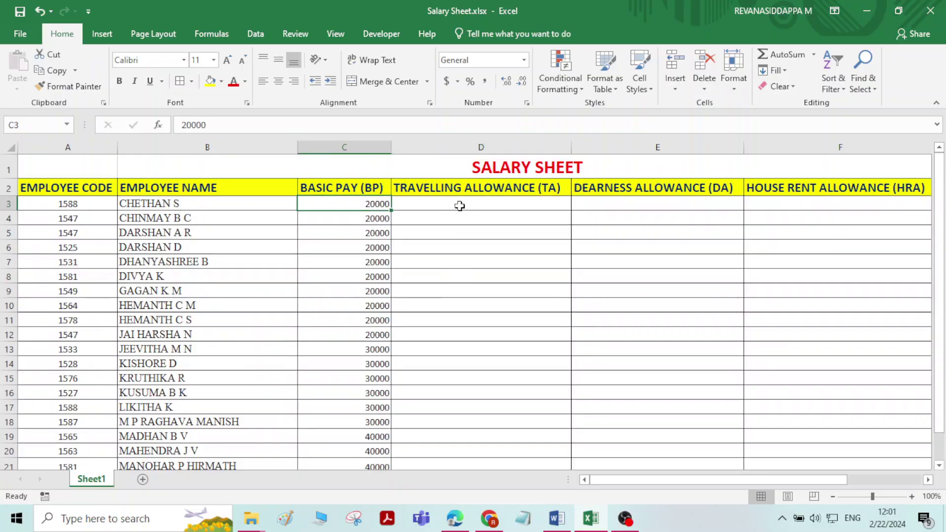
click(204, 203)
click(505, 204)
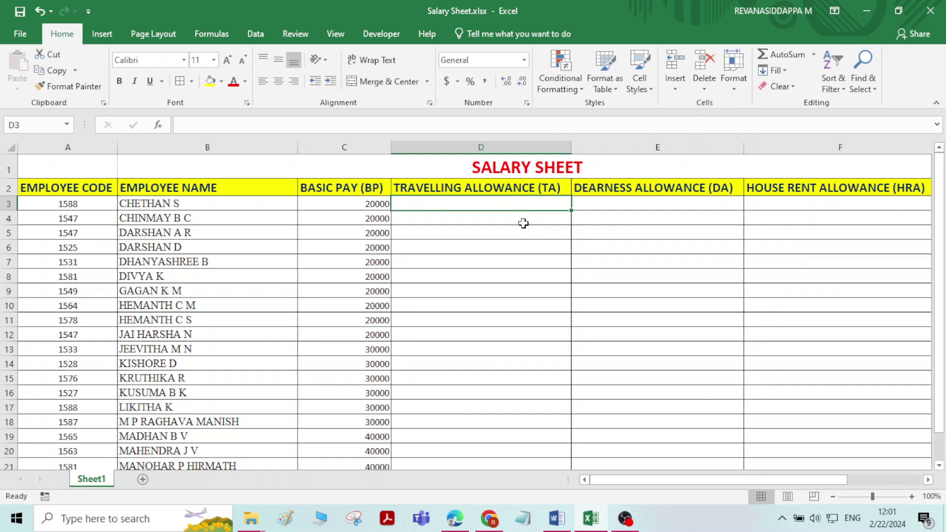
text(=)
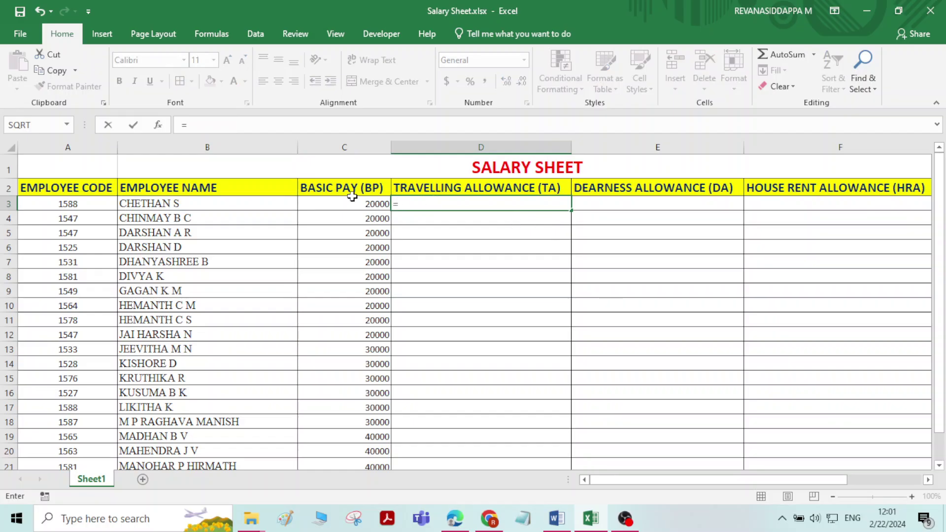
click(367, 204)
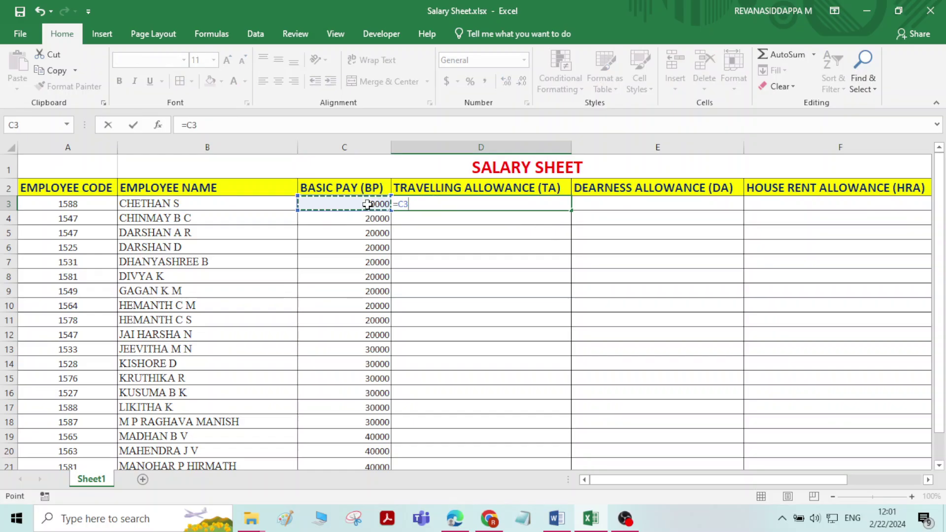
text(*)
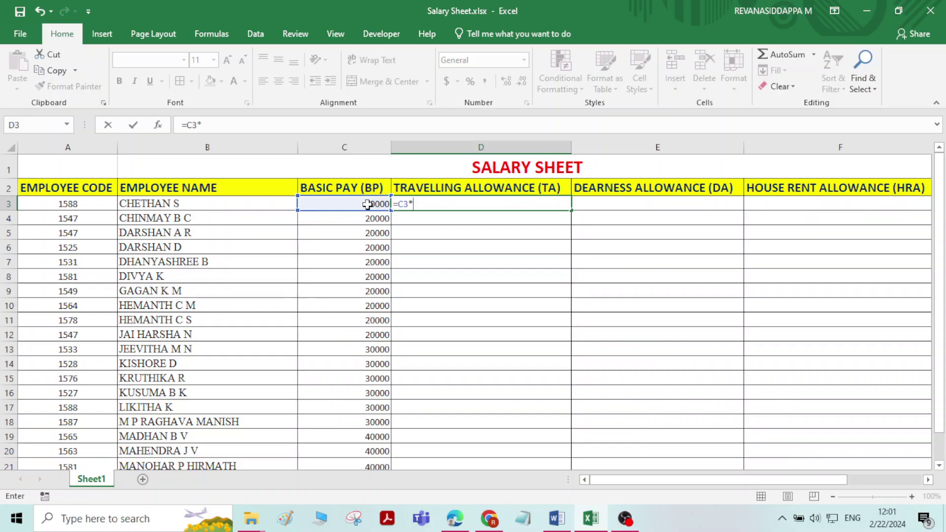
text(8%)
key(Return)
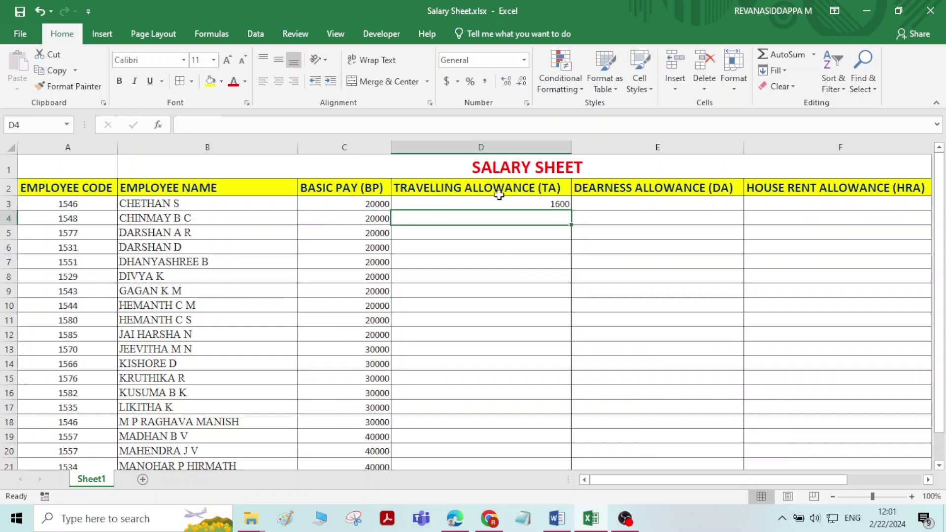
Fill the travelling allowance formula from D3 down to D21 for all remaining employees.
click(523, 201)
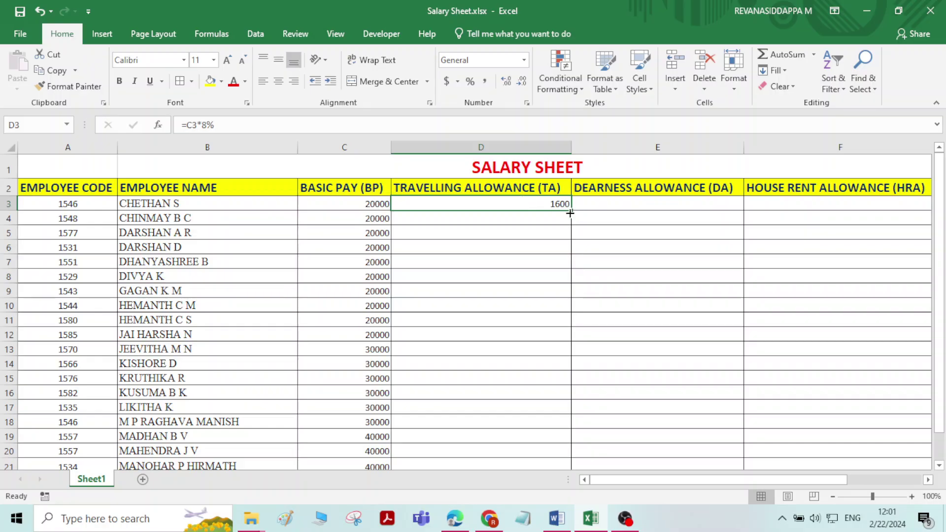
drag(574, 209, 547, 446)
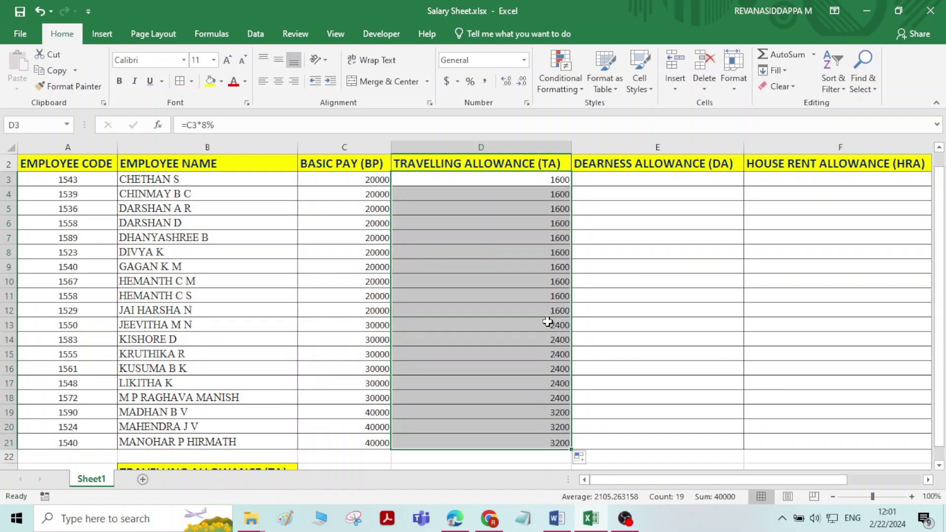
click(640, 175)
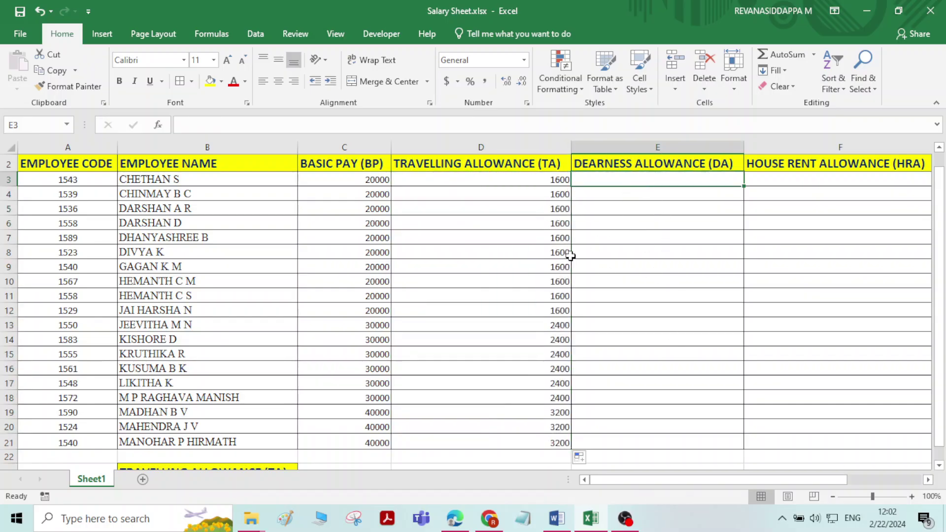
scroll(570, 254, down, 2)
scroll(599, 241, up, 3)
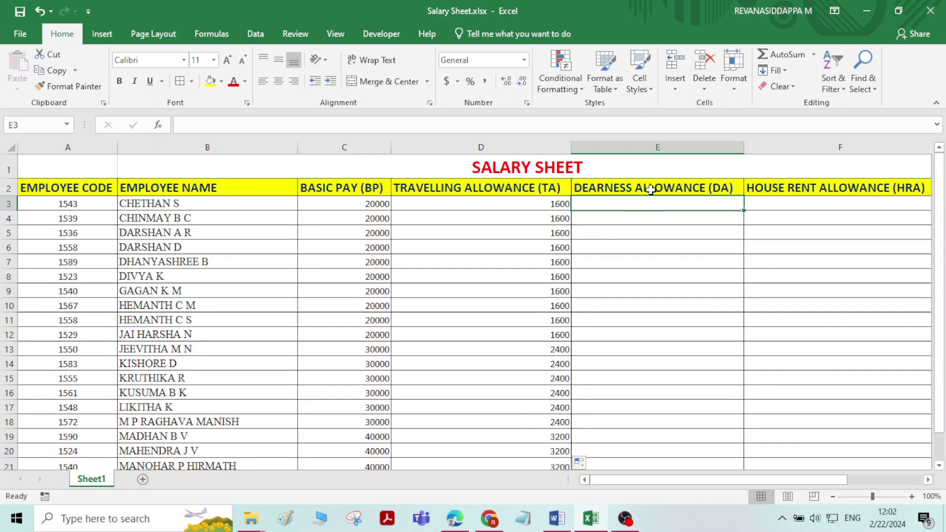
Copy the DEARNESS ALLOWANCE (DA) heading from E2 to B24, under the travelling allowance label.
click(653, 187)
key(ctrl+c)
scroll(443, 293, down, 3)
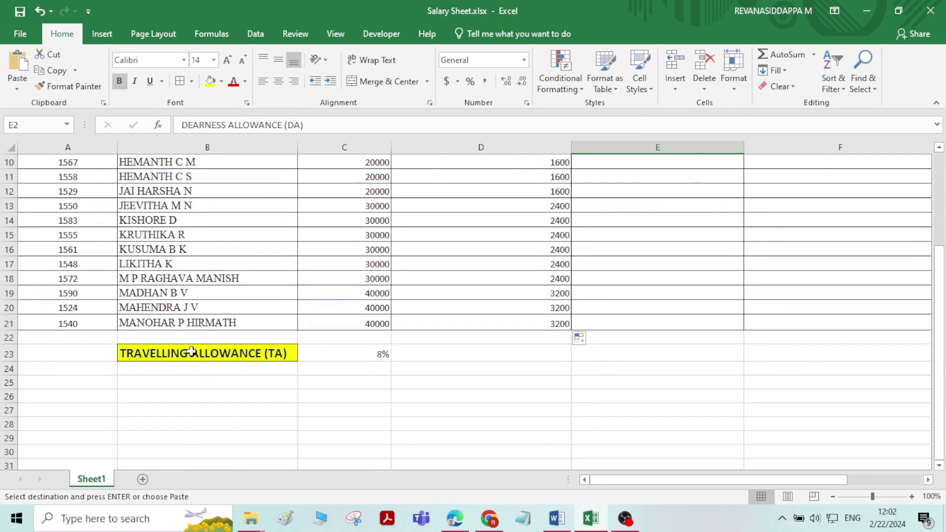
click(191, 375)
key(ctrl+v)
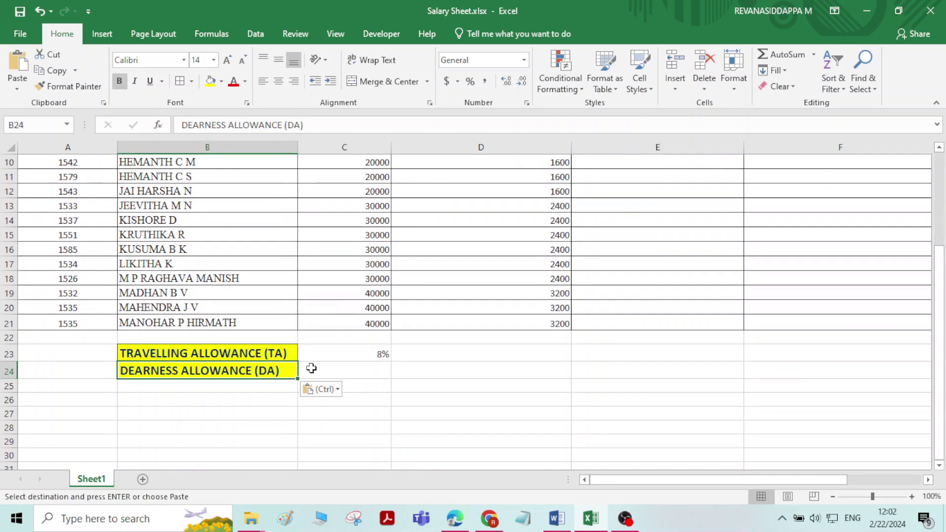
Enter the dearness allowance rate of 80% in C24, beside its label.
click(353, 370)
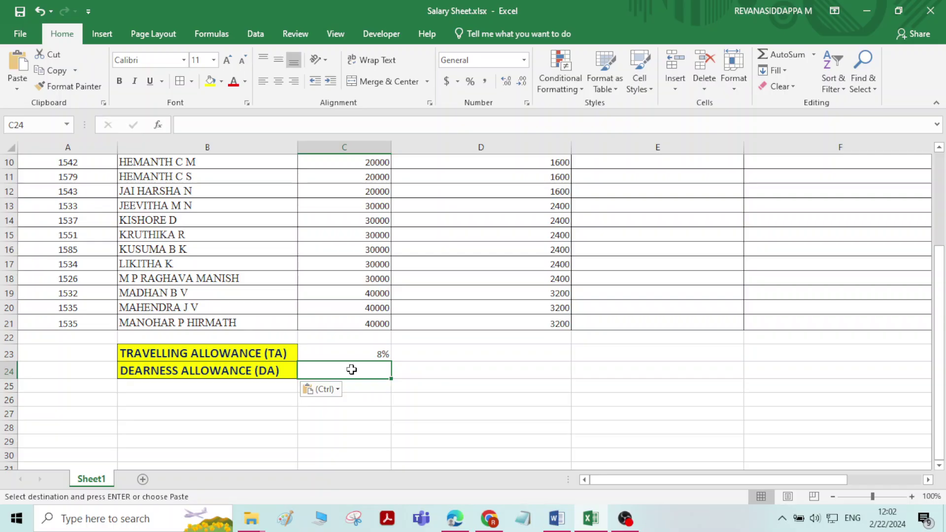
click(354, 398)
click(362, 373)
text(8)
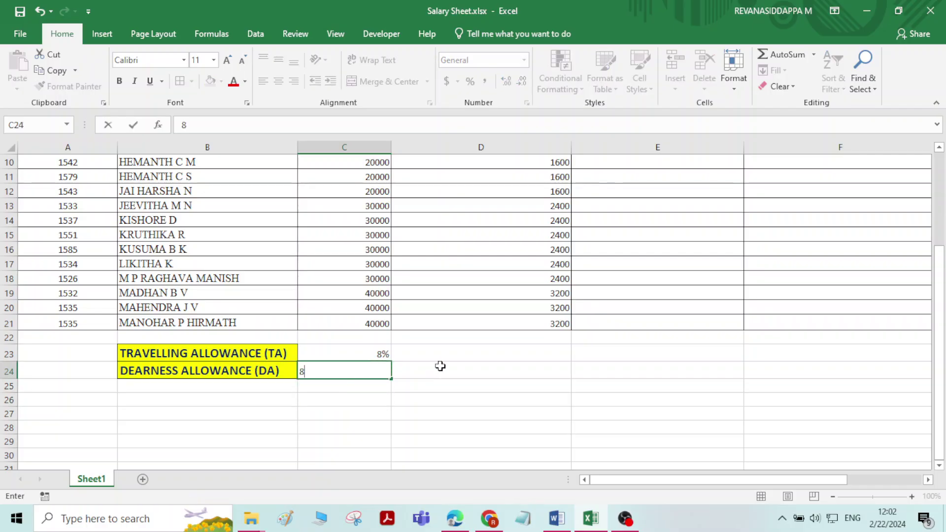
text(0%)
click(440, 365)
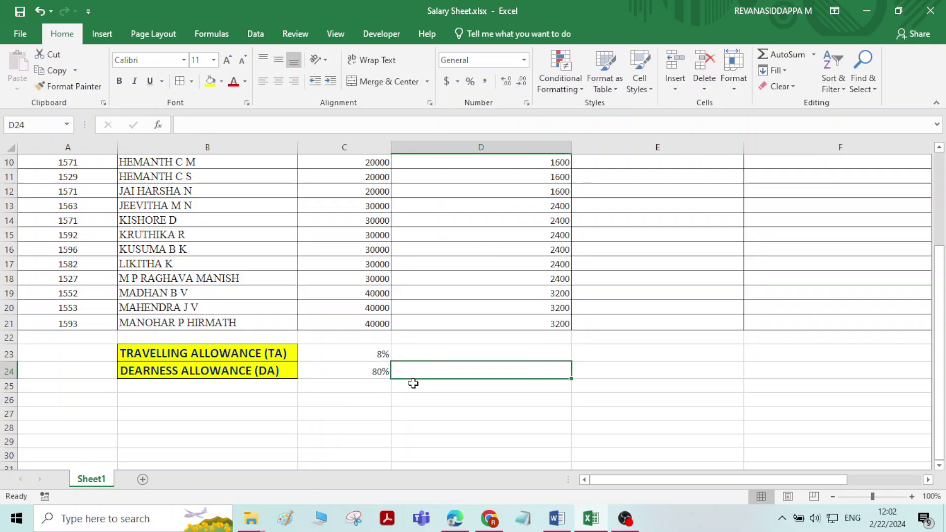
click(358, 371)
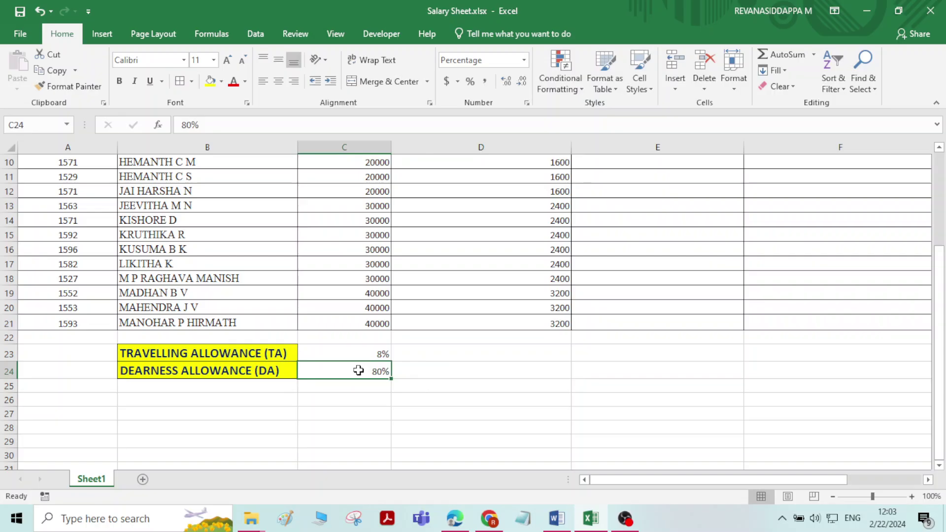
Calculate the first employee's dearness allowance in E3 with the formula =C3*80%.
scroll(416, 369, up, 2)
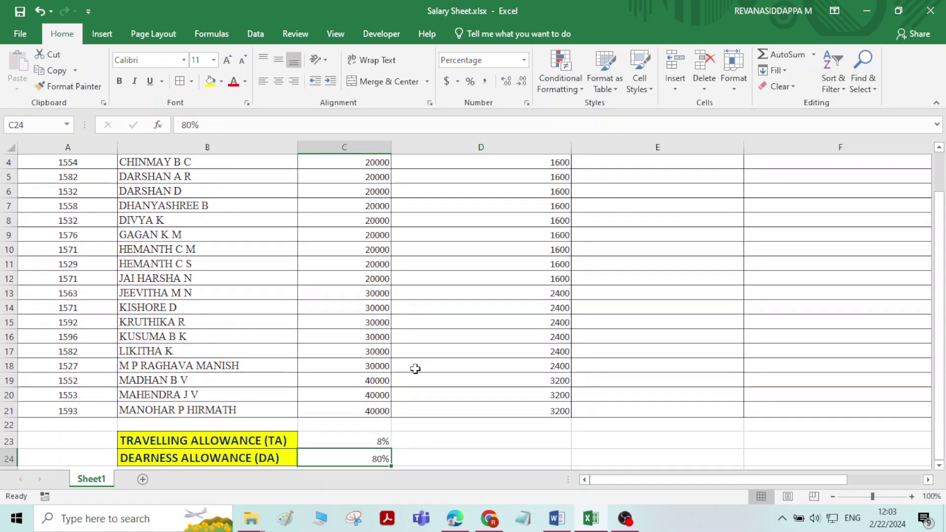
scroll(416, 368, down, 1)
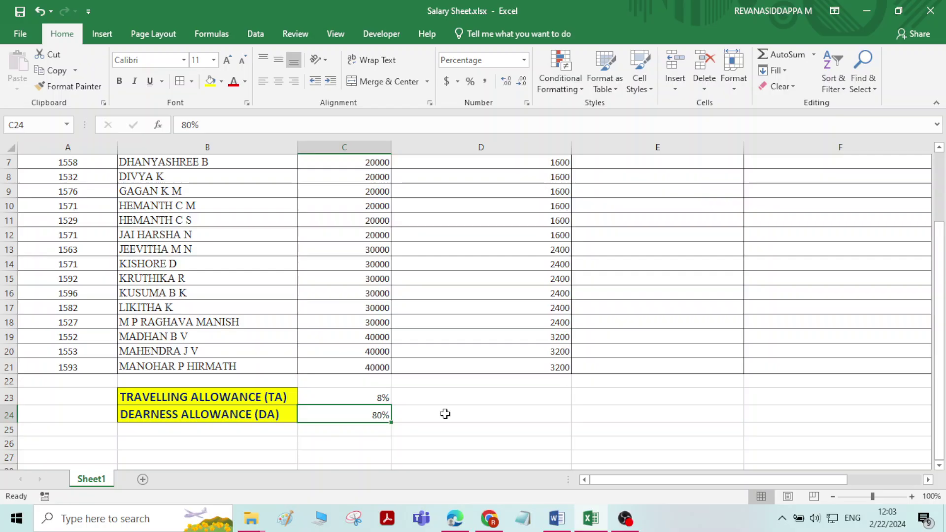
scroll(445, 414, up, 2)
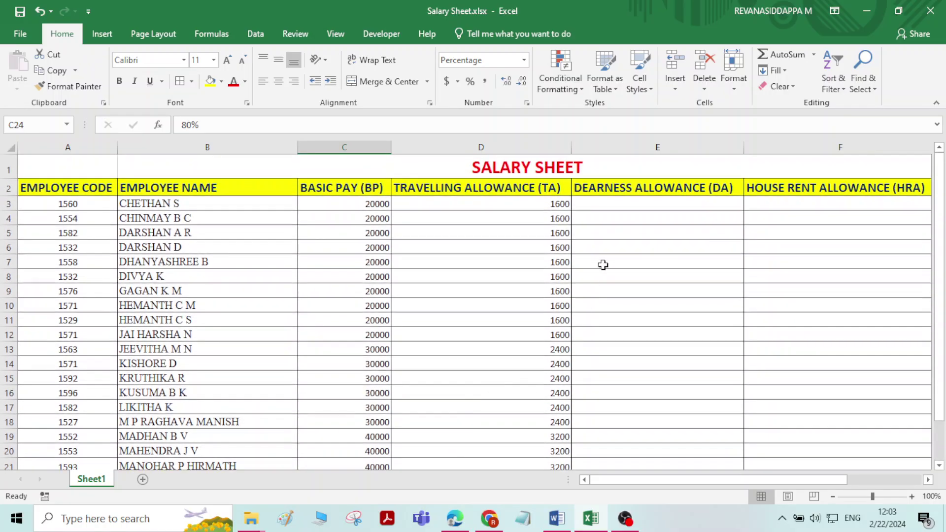
click(630, 206)
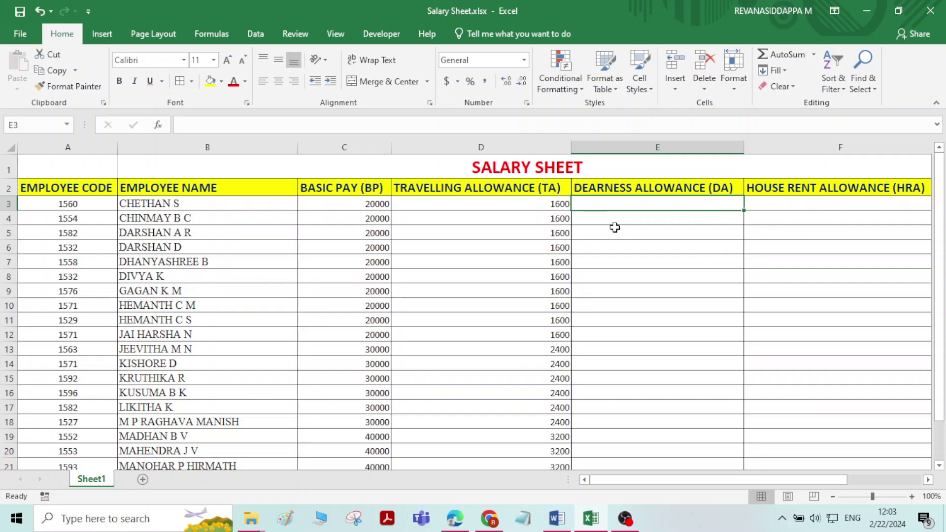
click(352, 203)
click(635, 202)
text(=)
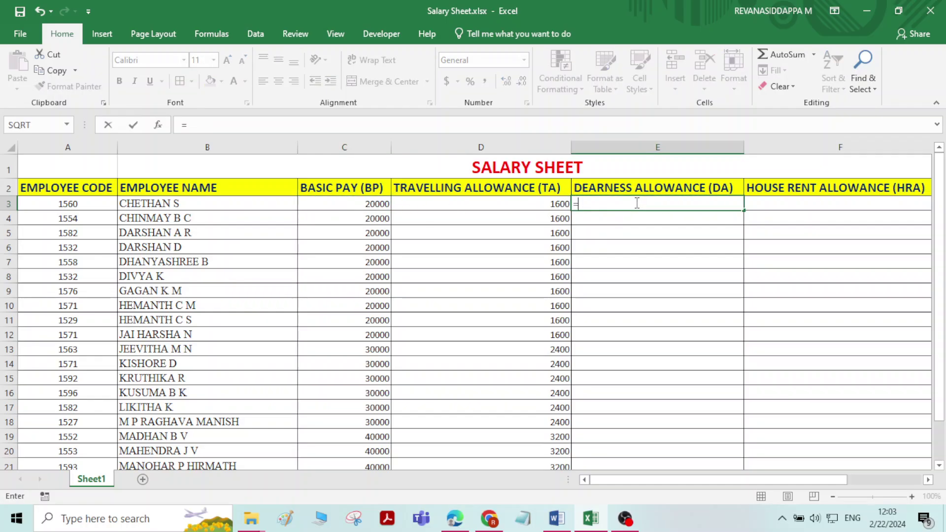
click(365, 204)
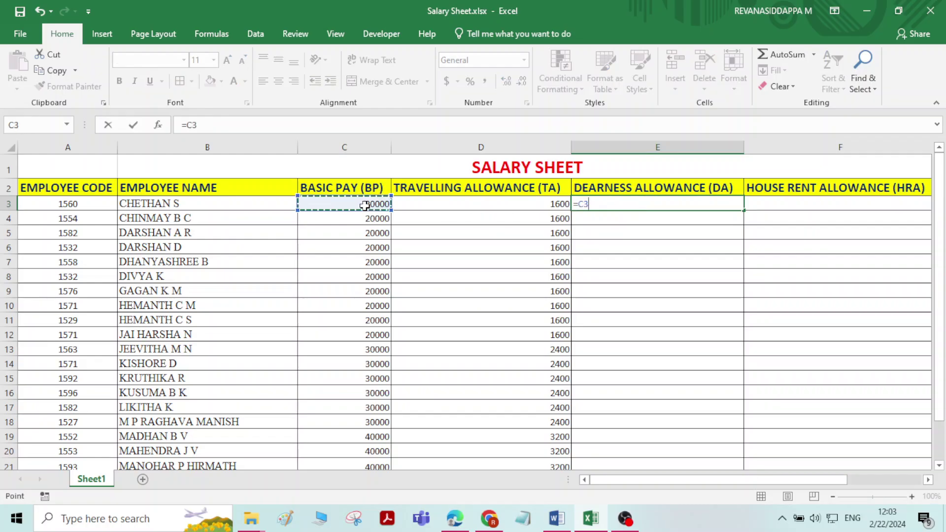
text(*)
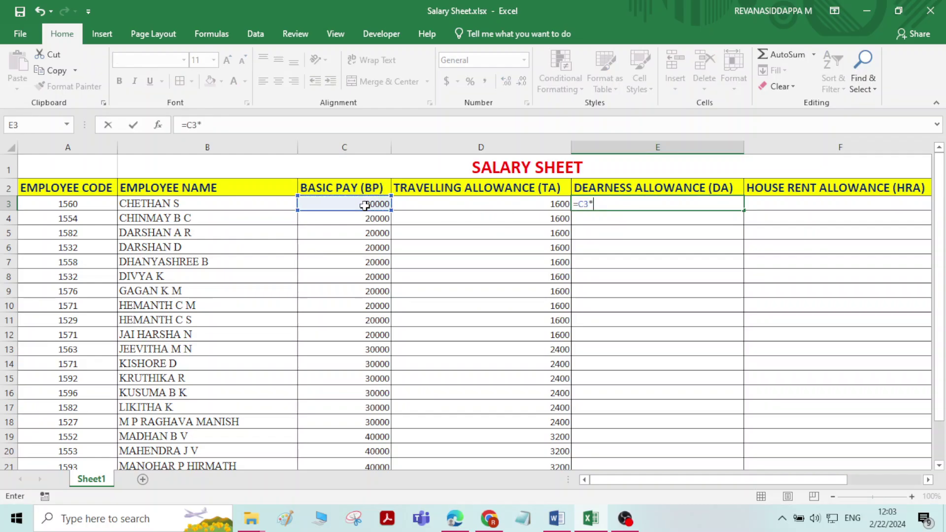
text(80%)
key(ctrl+Return)
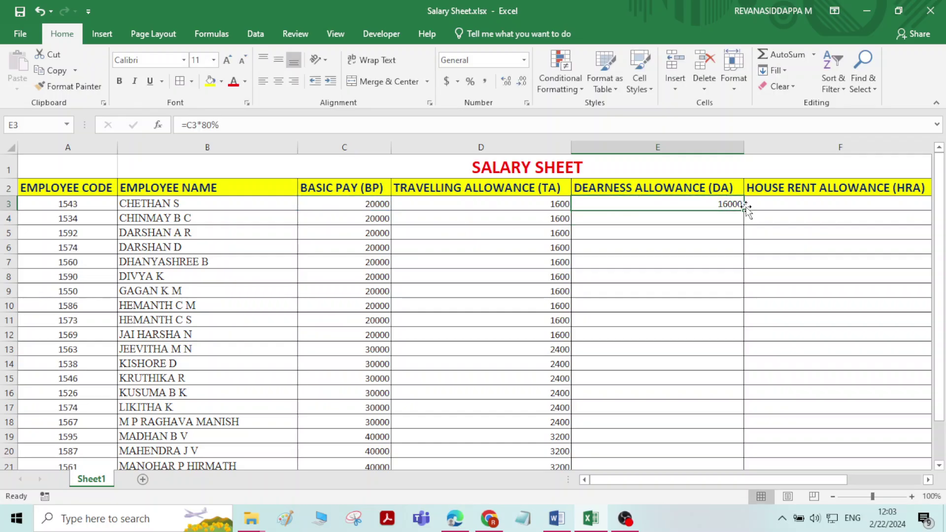
Fill the dearness allowance formula from E3 down to E21 for all remaining employees.
double_click(745, 211)
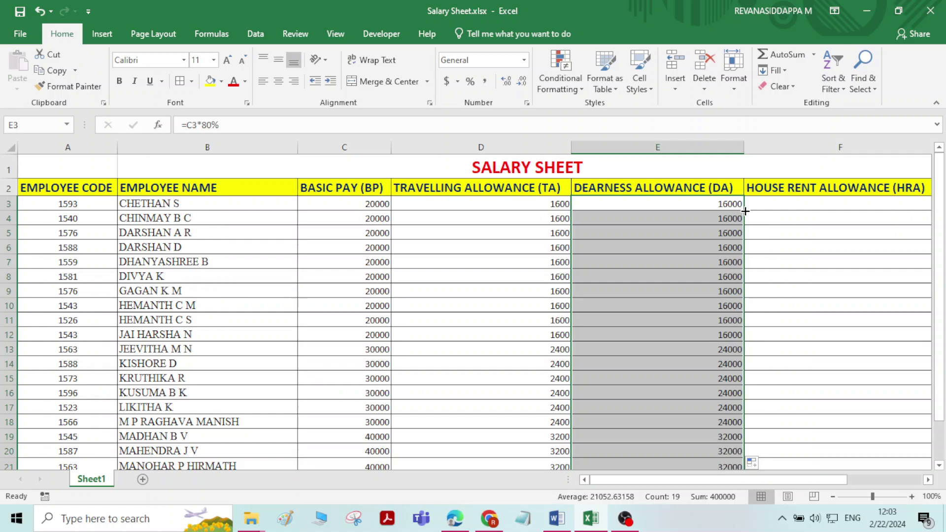
scroll(721, 290, down, 1)
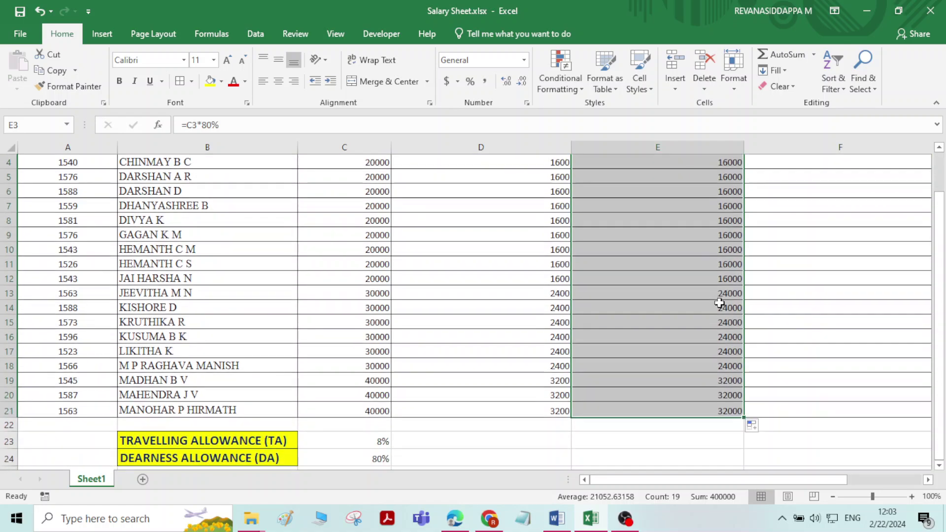
scroll(718, 296, up, 1)
Copy the HOUSE RENT ALLOWANCE (HRA) heading from F2 to B25, under the dearness allowance label.
click(797, 211)
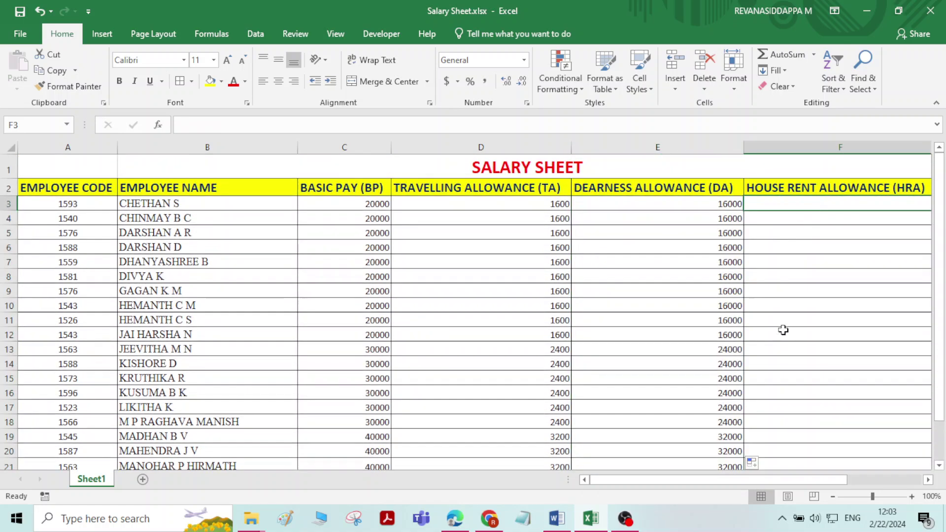
drag(841, 480, 874, 480)
scroll(297, 354, down, 3)
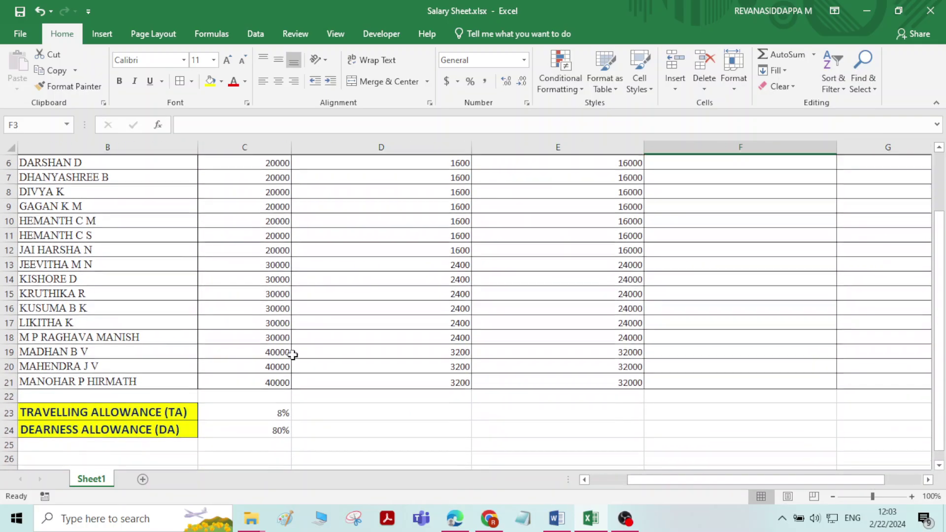
click(109, 383)
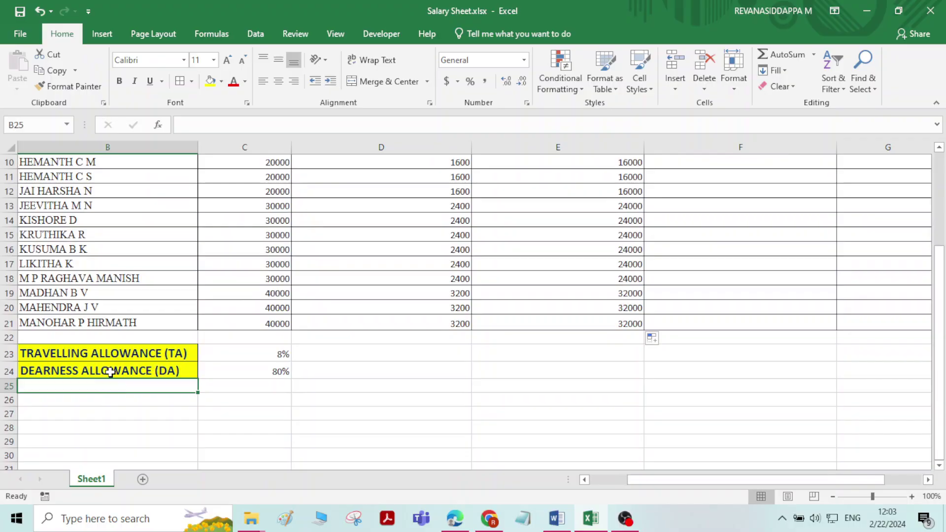
click(110, 372)
scroll(453, 312, up, 3)
click(743, 187)
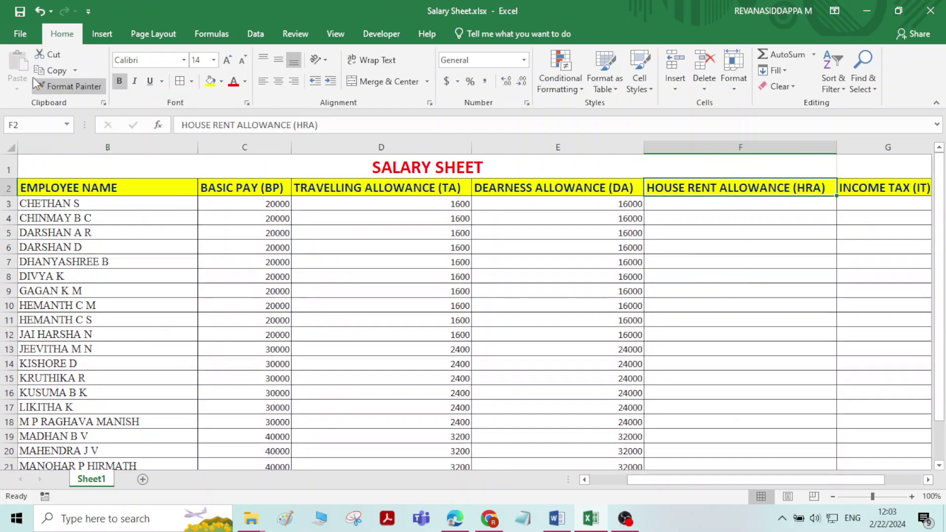
click(52, 71)
scroll(54, 295, down, 4)
click(56, 343)
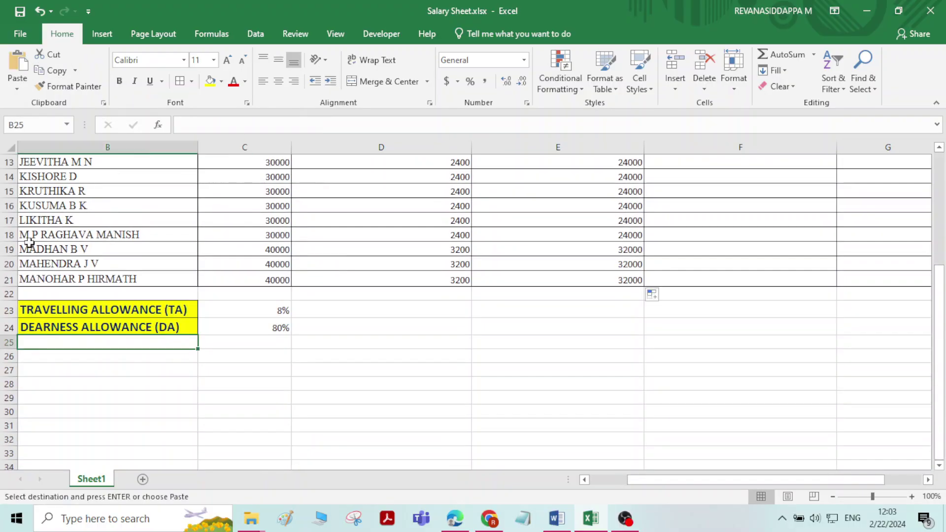
click(17, 64)
Enter the house rent allowance rate of 10% in C25, beside its label.
click(268, 345)
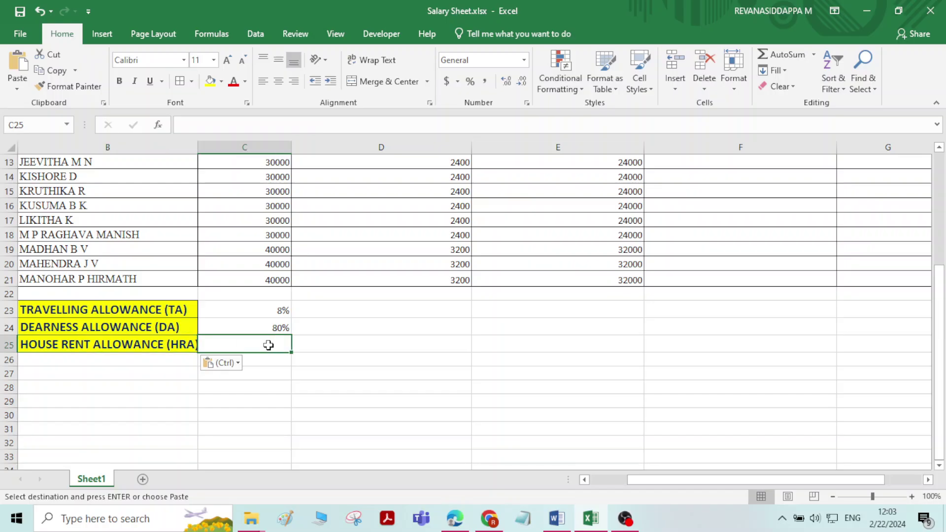
text(10)
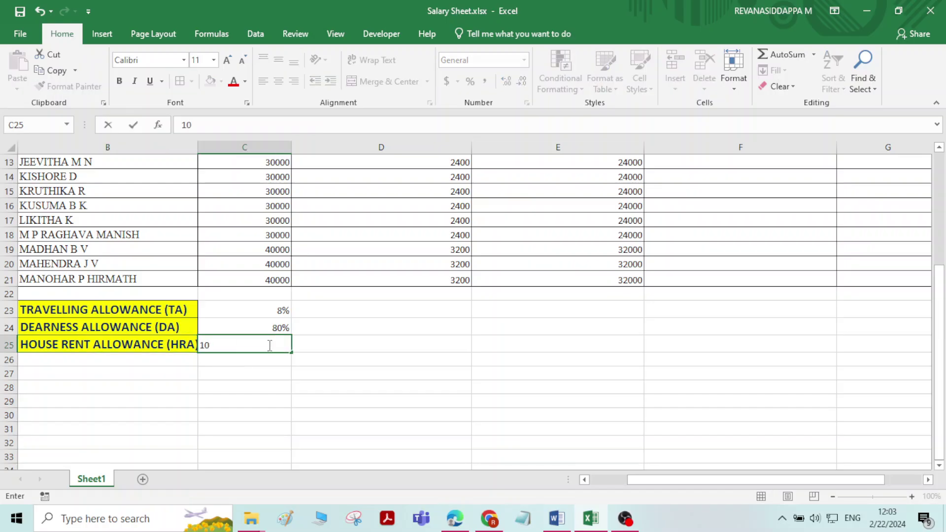
text(%)
click(263, 425)
click(275, 345)
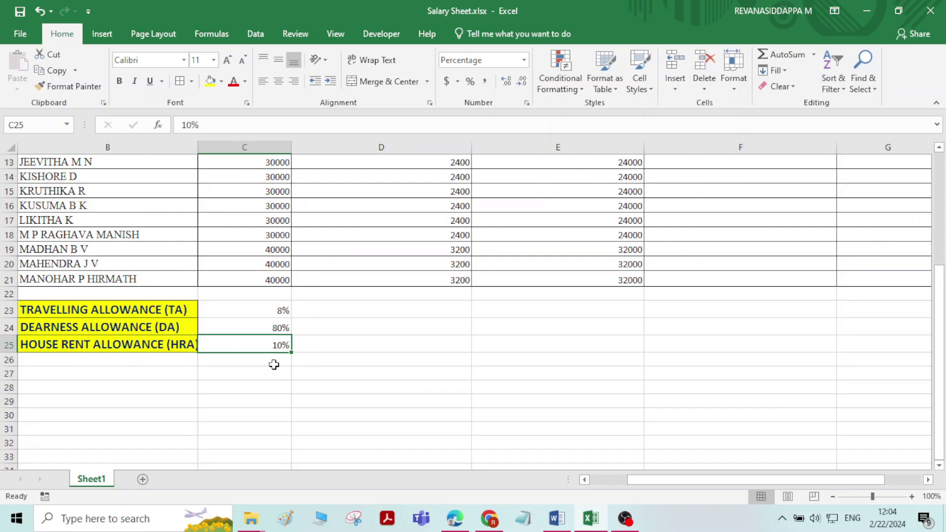
Calculate the house rent allowance in F3 with the formula =C3*10% and fill it down to F21.
scroll(496, 382, up, 3)
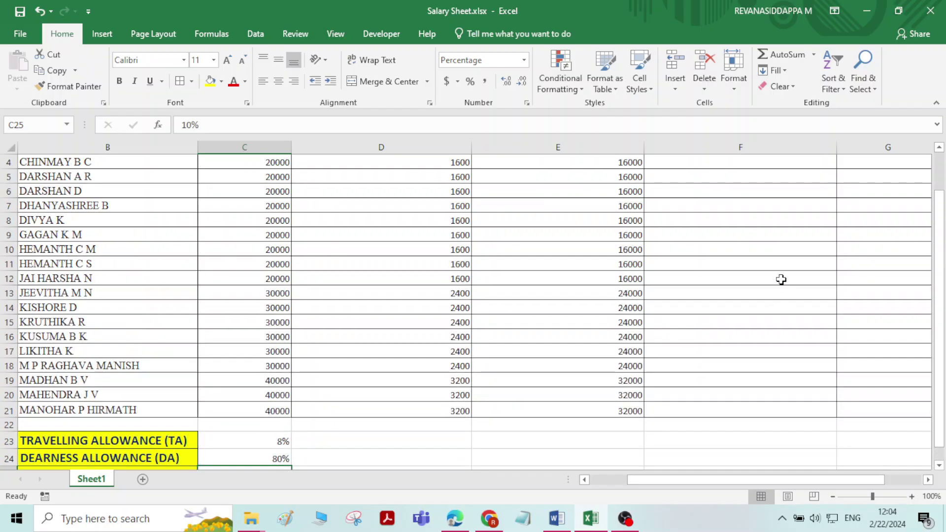
scroll(781, 276, up, 1)
click(743, 202)
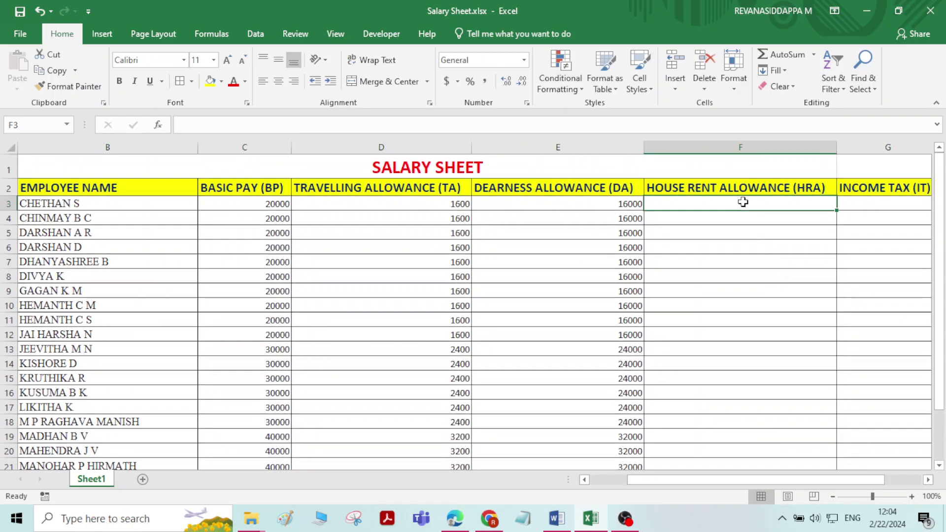
text(=)
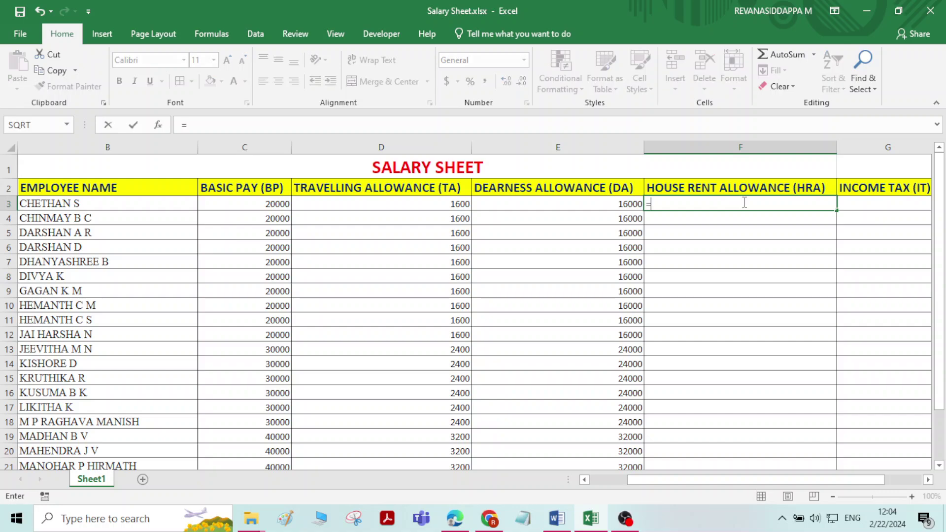
click(263, 205)
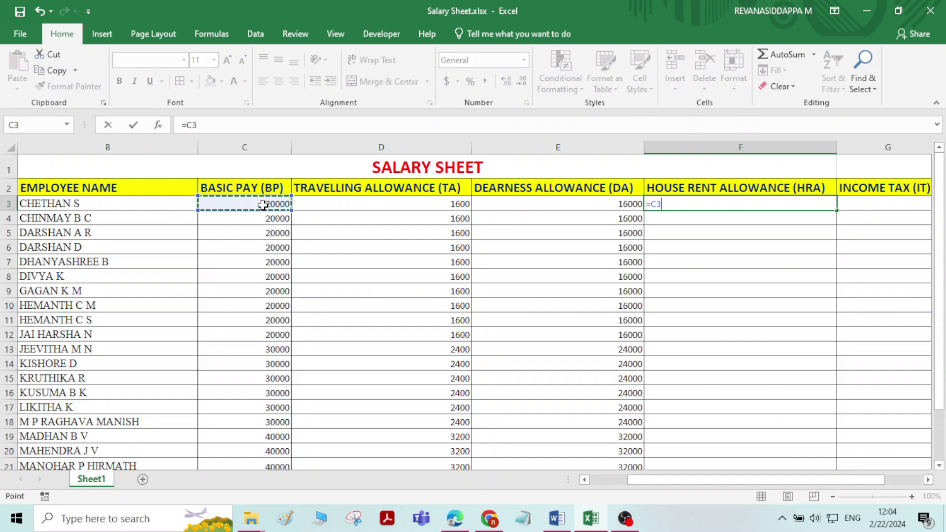
text(*10%)
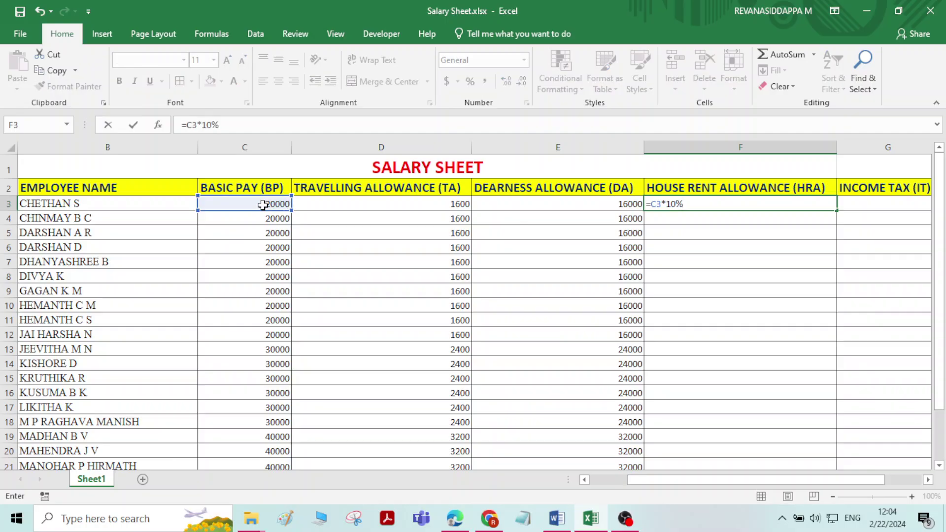
key(Return)
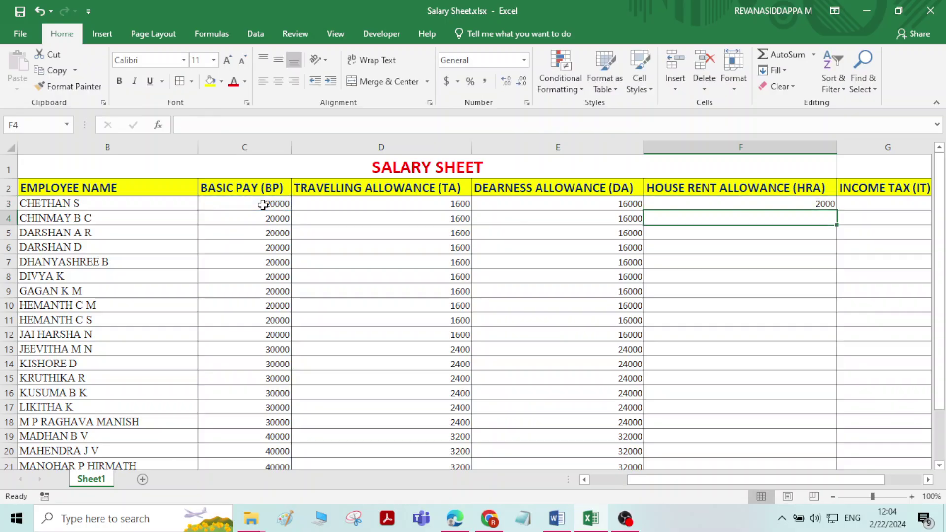
click(775, 208)
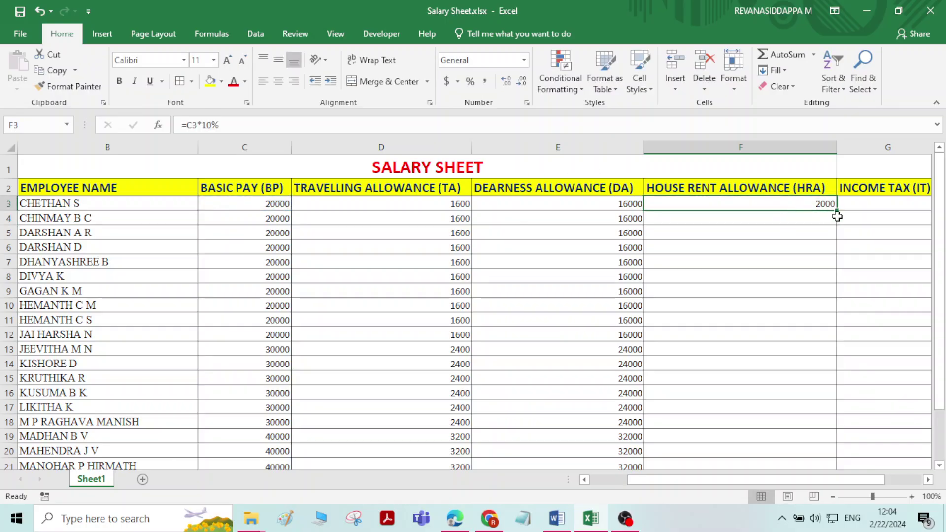
double_click(837, 211)
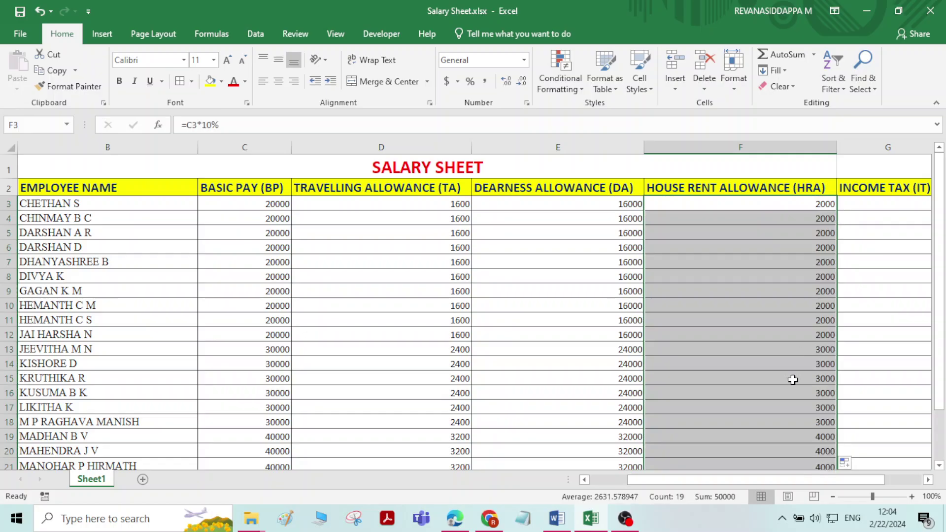
Insert a blank column between HOUSE RENT ALLOWANCE (HRA) and INCOME TAX (IT).
drag(865, 479, 911, 479)
click(719, 146)
right_click(718, 144)
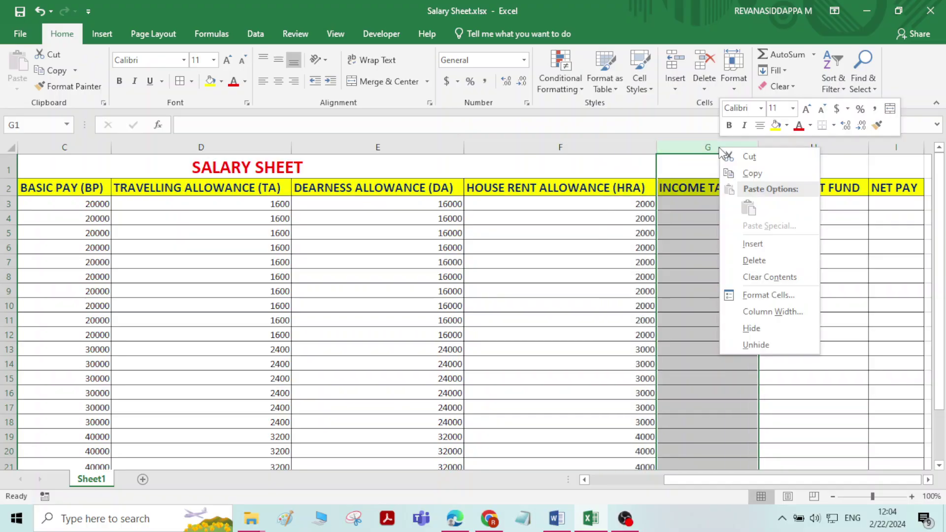
click(757, 243)
Enter the heading GROSS SALARY in G2 and centre it horizontally in the cell.
click(727, 188)
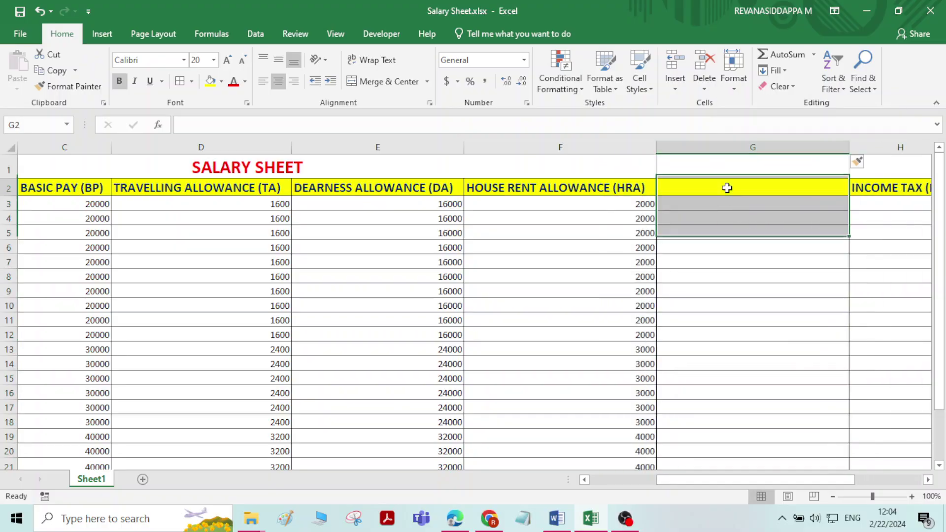
text(G)
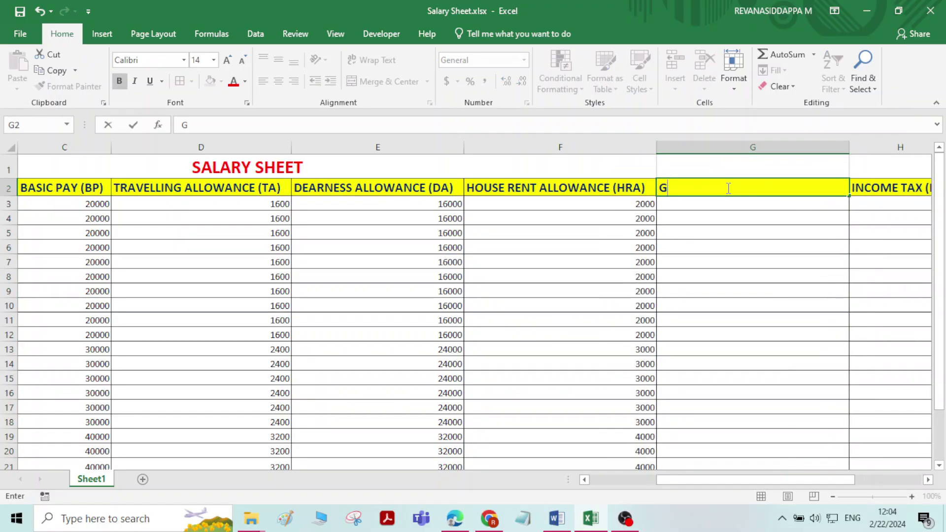
text(ROSS SALARY)
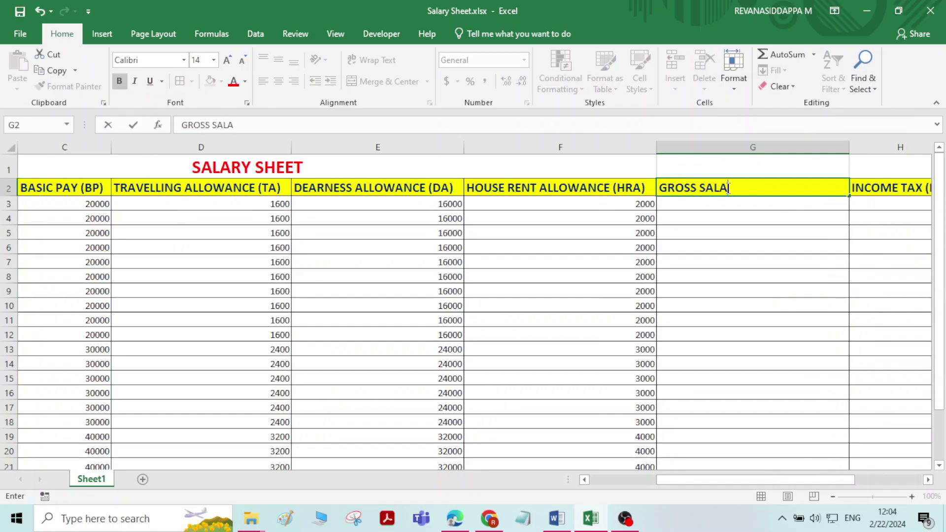
click(773, 276)
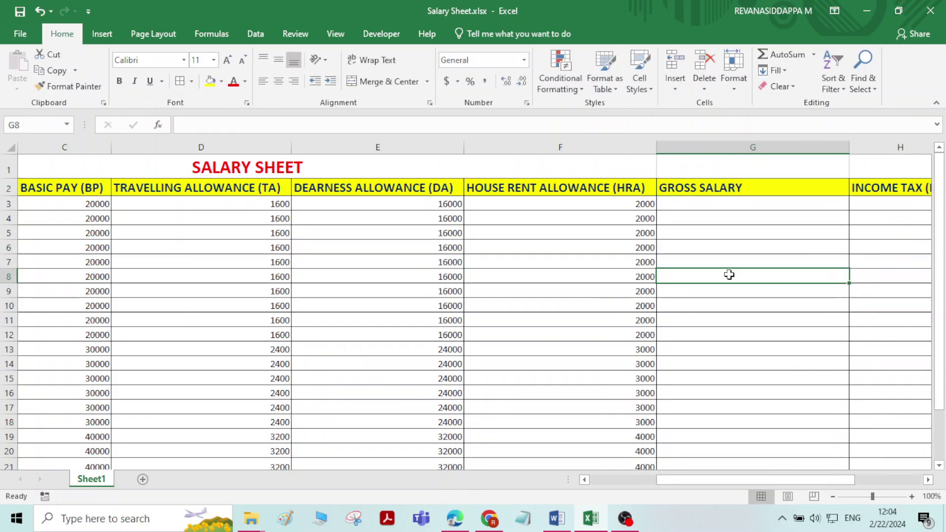
click(712, 187)
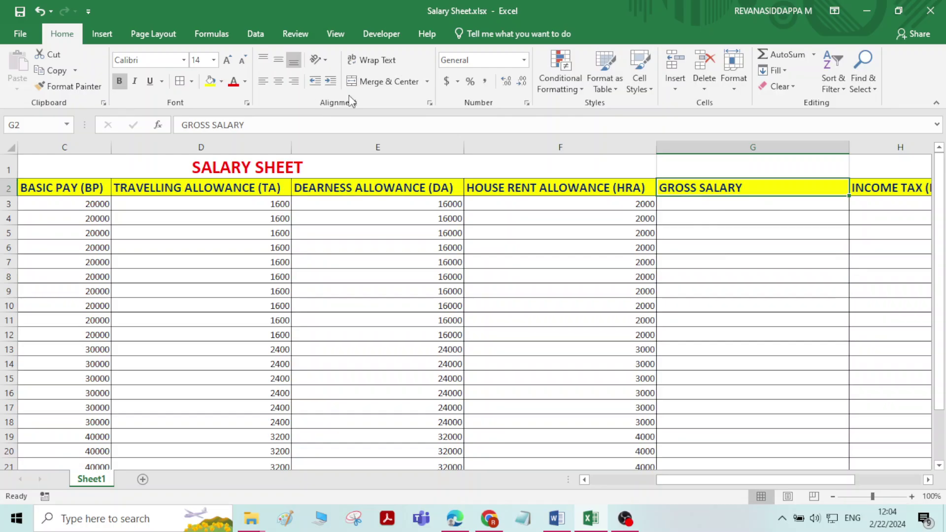
click(279, 81)
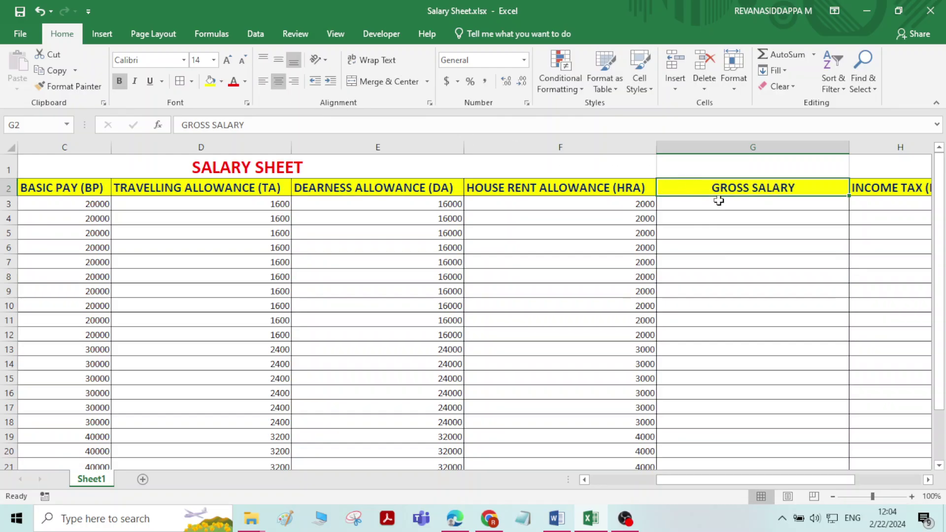
Calculate the first employee's gross salary in G3 by summing basic pay and allowances with the formula =SUM(C3:F3).
click(718, 202)
mouse_move(765, 484)
mouse_down()
mouse_move(718, 486)
mouse_move(765, 483)
mouse_up()
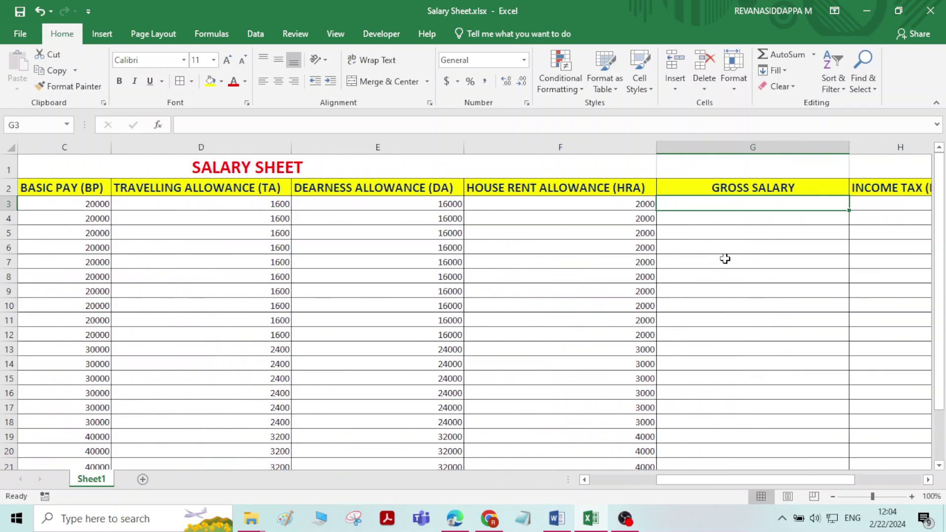
text(=S)
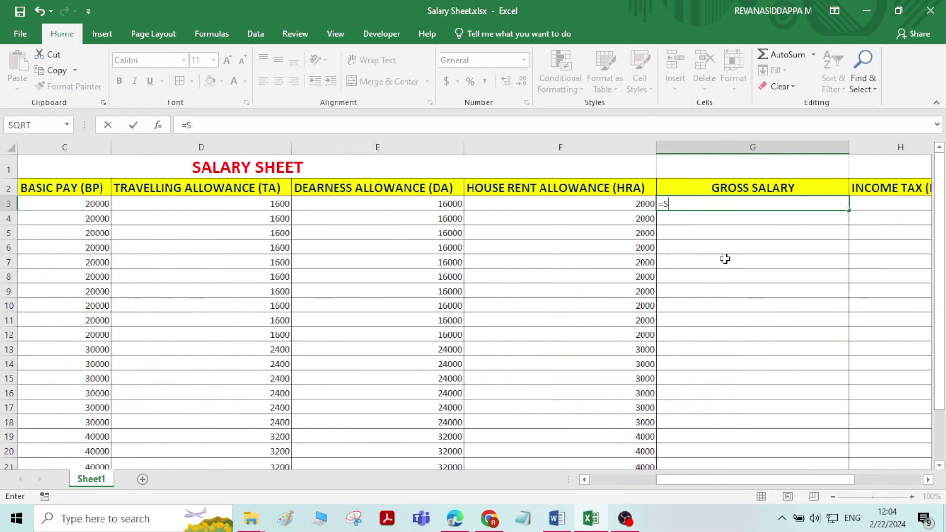
text(UM)
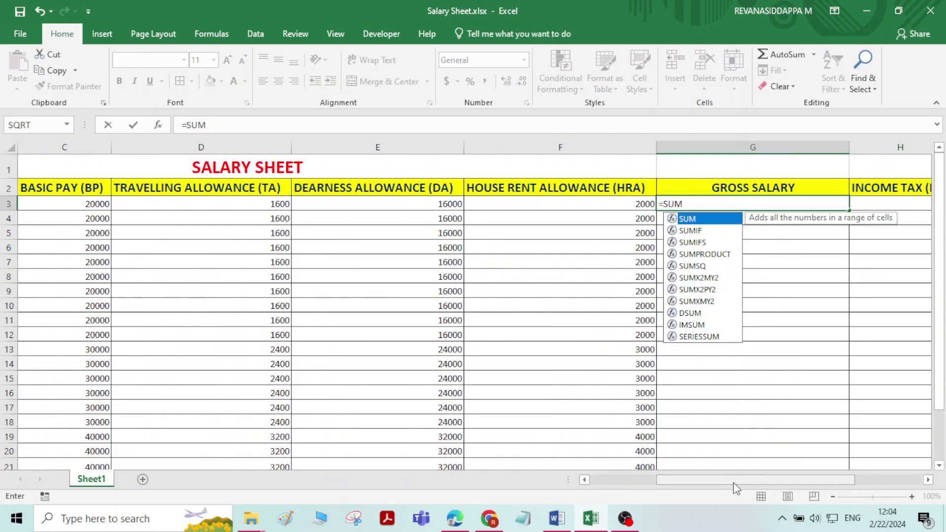
double_click(710, 219)
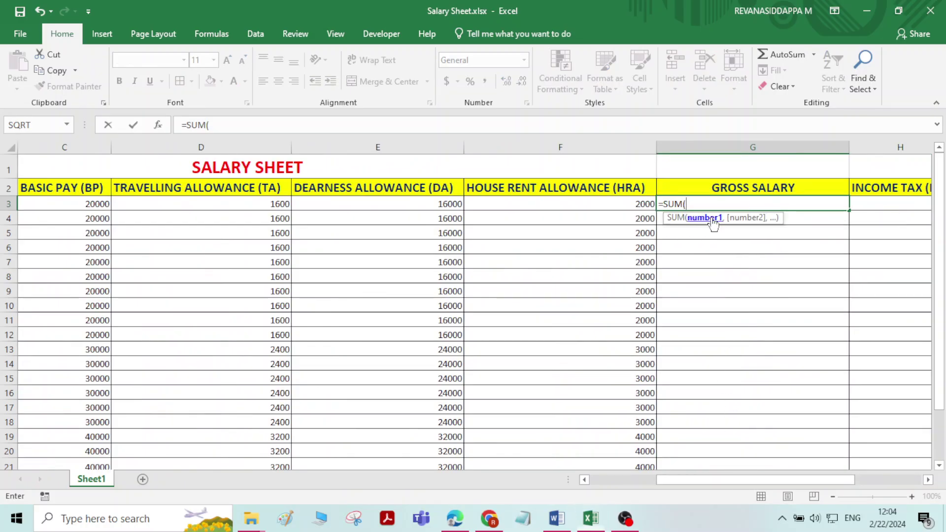
drag(709, 484, 642, 484)
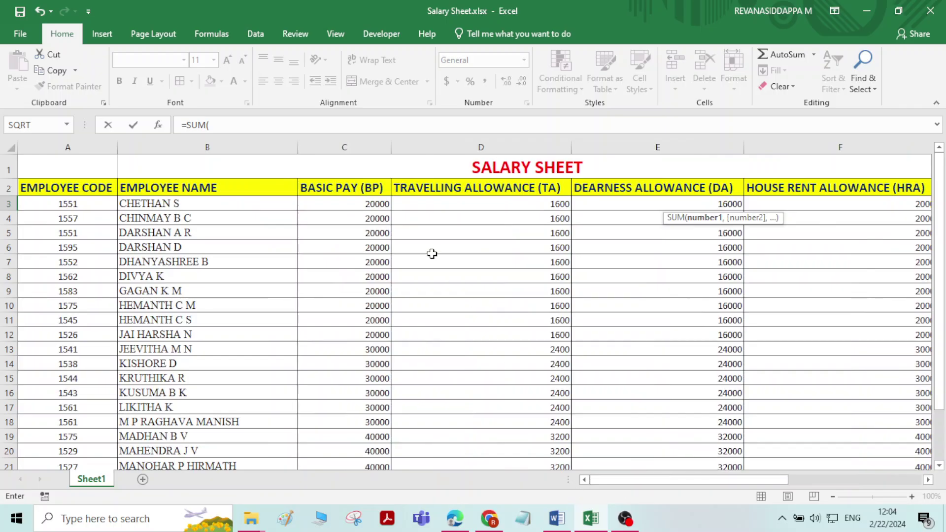
mouse_move(371, 203)
mouse_down()
mouse_move(928, 207)
mouse_move(515, 184)
mouse_move(394, 187)
mouse_move(403, 205)
mouse_move(367, 205)
mouse_up()
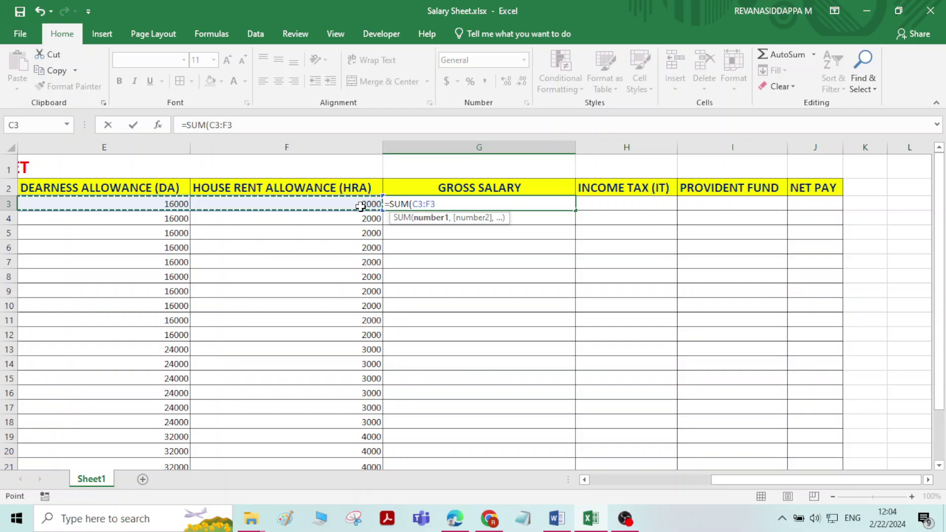
key(Return)
Fill the gross salary formula from G3 down to G21 for all employees.
click(566, 205)
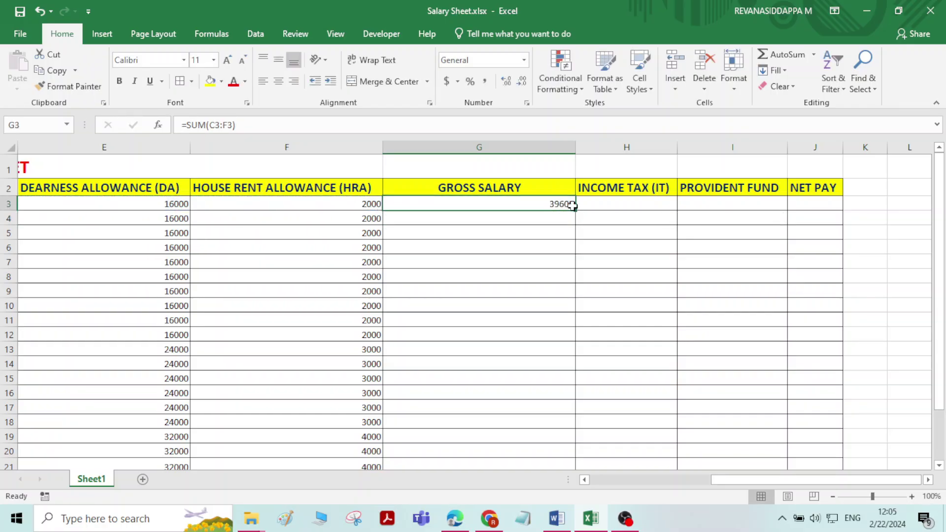
double_click(576, 210)
scroll(544, 359, down, 2)
scroll(548, 331, up, 2)
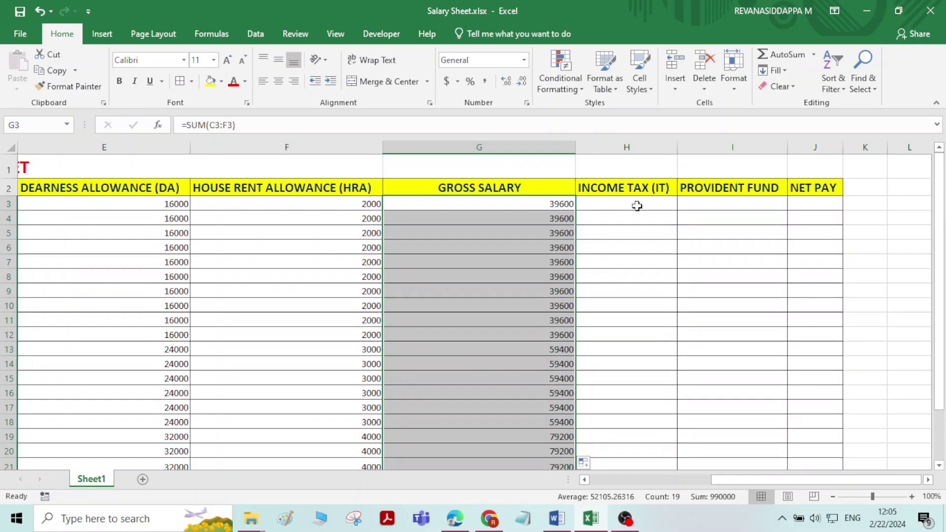
click(637, 205)
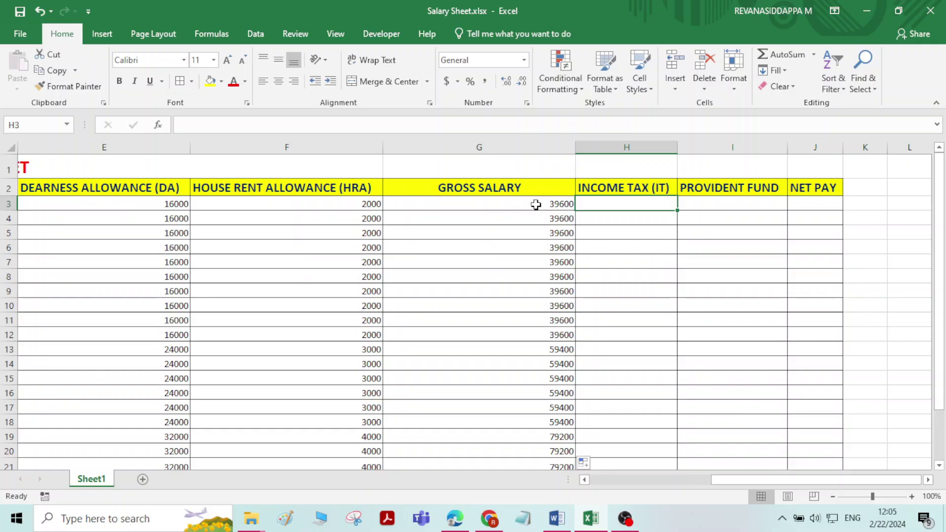
click(623, 227)
click(628, 204)
drag(557, 204, 547, 422)
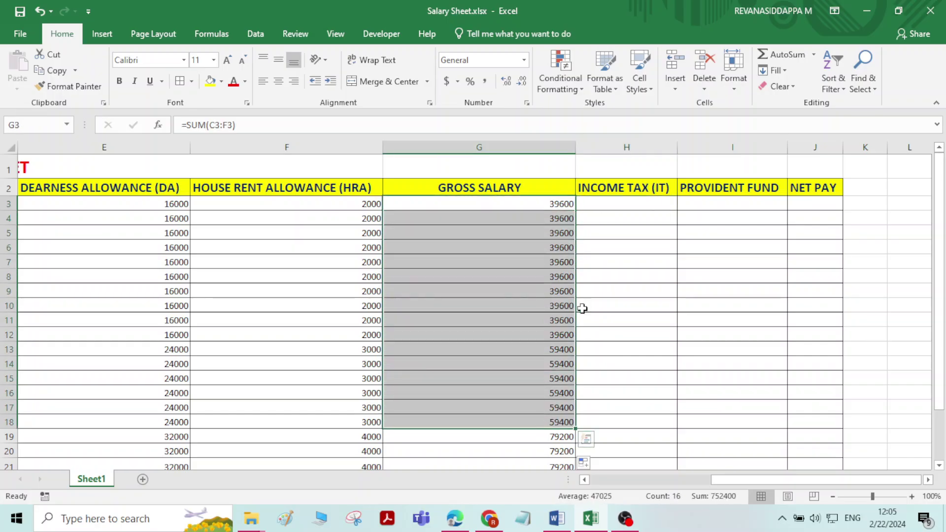
click(619, 203)
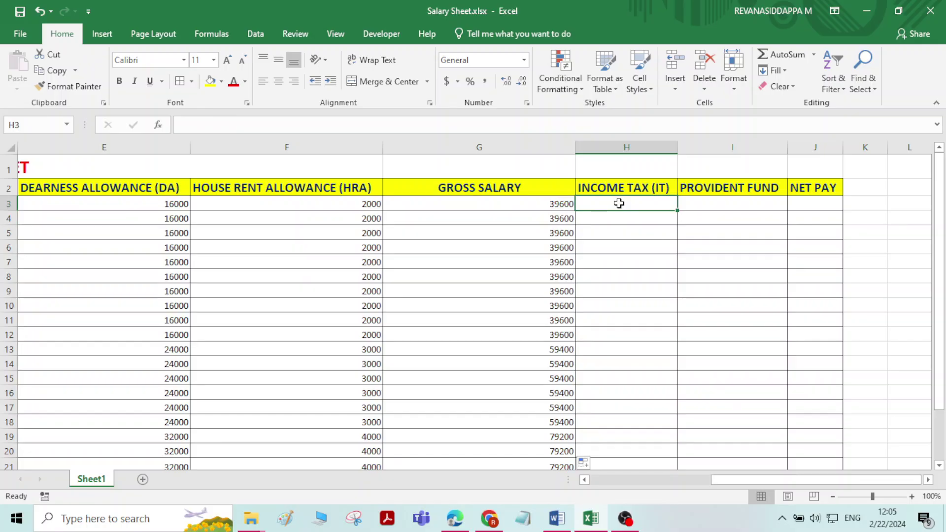
Copy the INCOME TAX (IT) heading from H2 to B26, under the house rent allowance label.
click(642, 187)
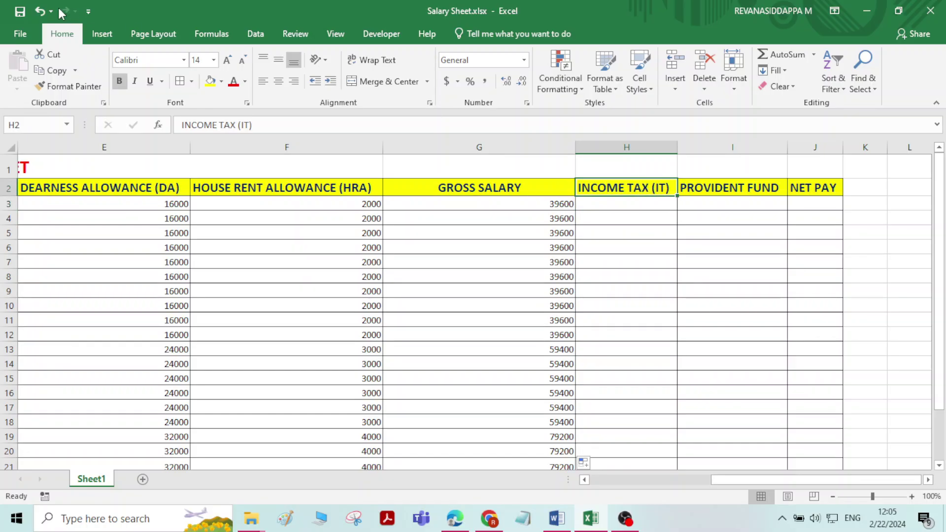
click(53, 70)
scroll(101, 226, down, 8)
scroll(492, 414, up, 5)
drag(734, 479, 607, 480)
click(196, 409)
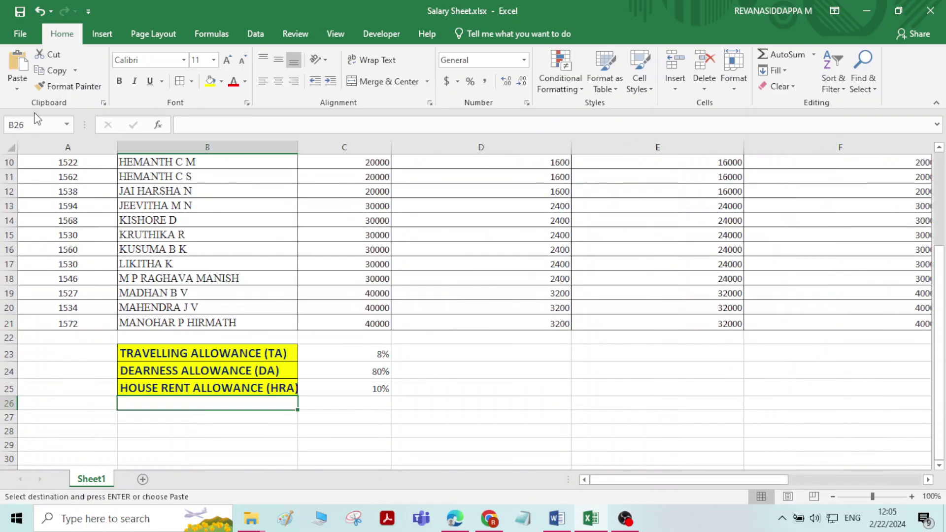
click(18, 66)
Enter the income tax rate as 10% OF GROSS SALARY in C26, beside its label.
click(362, 406)
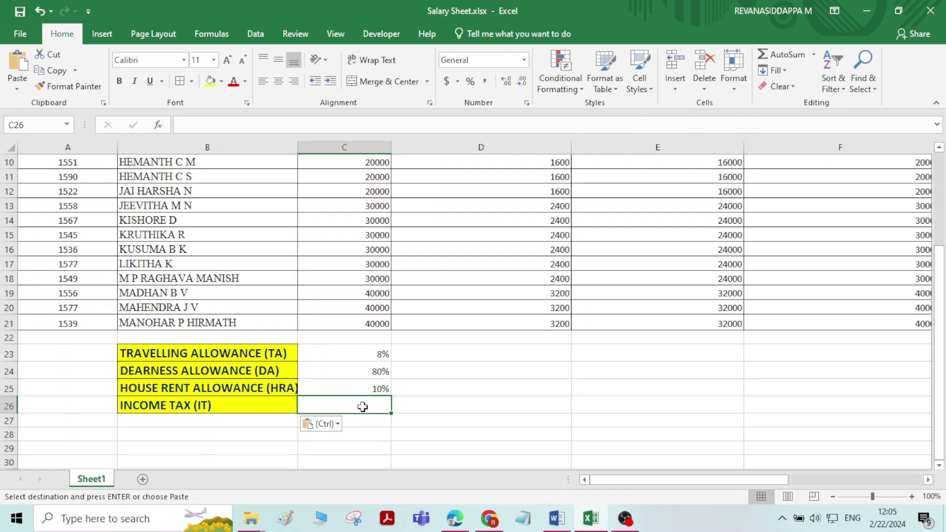
text(10% )
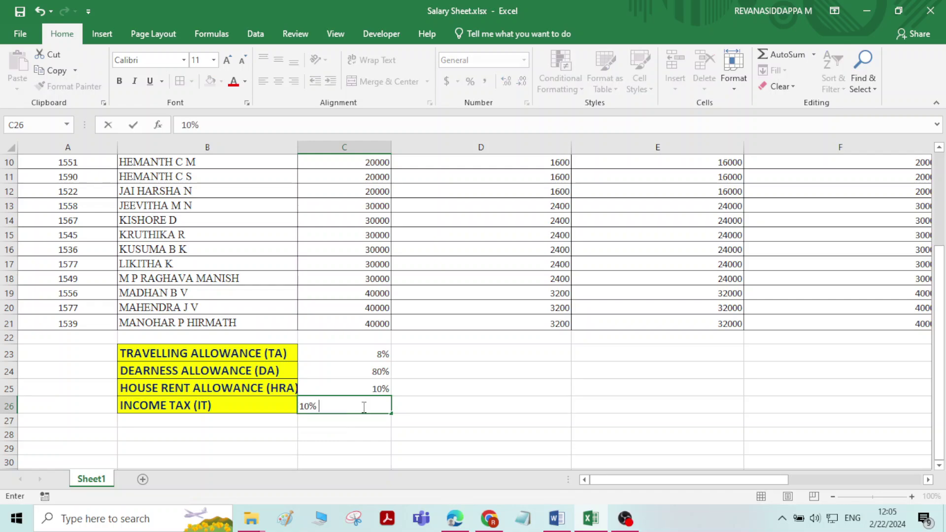
text(OF GROSS SALARY)
click(481, 388)
Calculate the first employee's income tax in H3 with the formula =G3*10%.
drag(764, 480, 885, 480)
scroll(821, 353, up, 3)
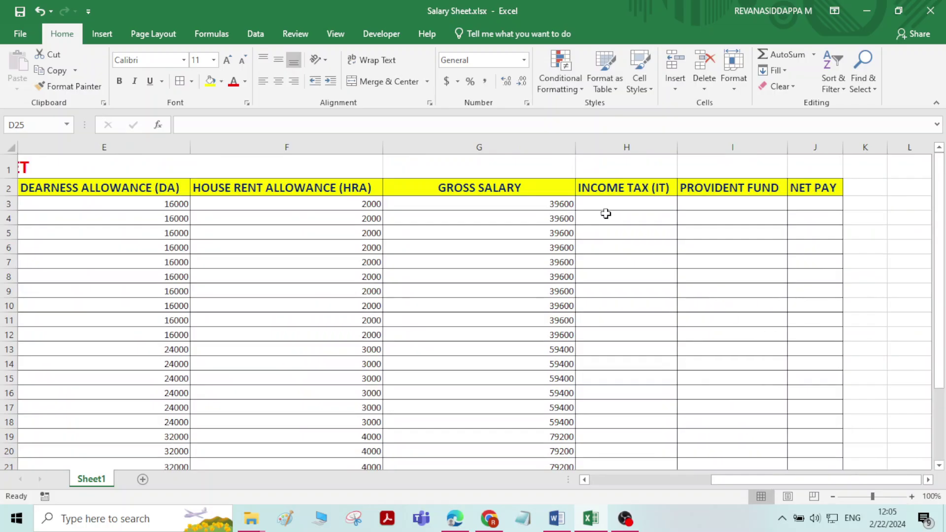
click(605, 203)
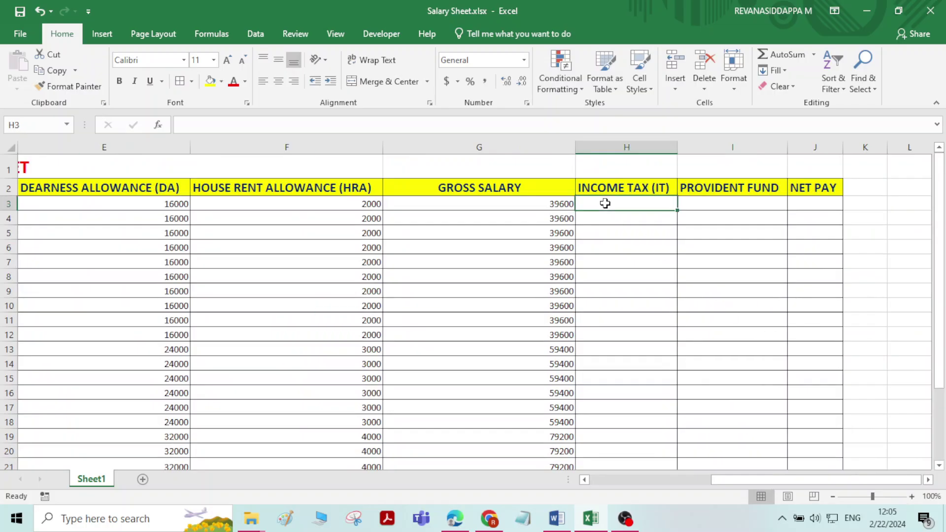
text(=)
click(557, 204)
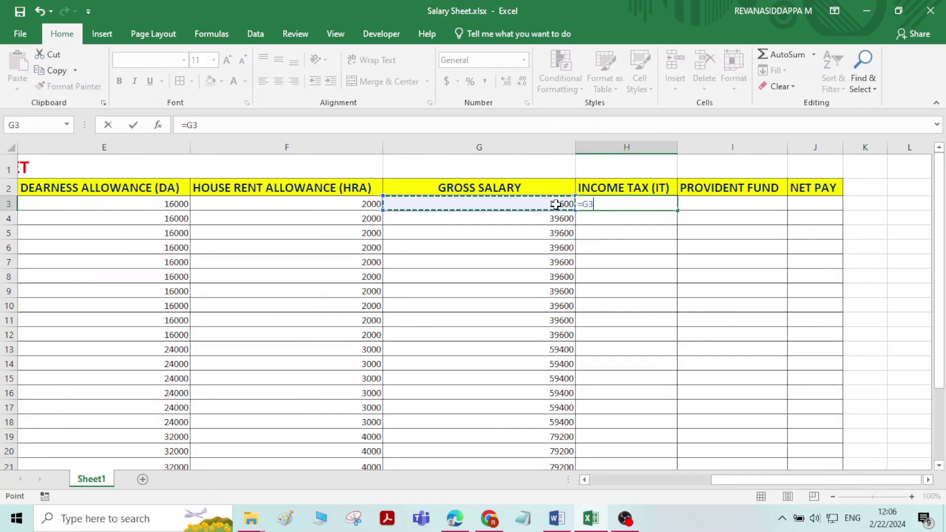
text(*10%)
key(Return)
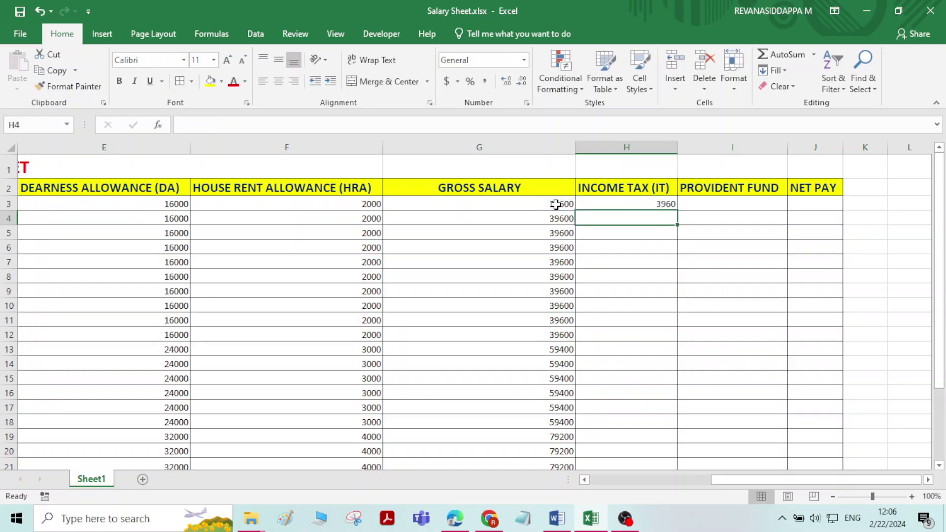
Fill the income tax formula from H3 down to H21 for all employees.
click(661, 205)
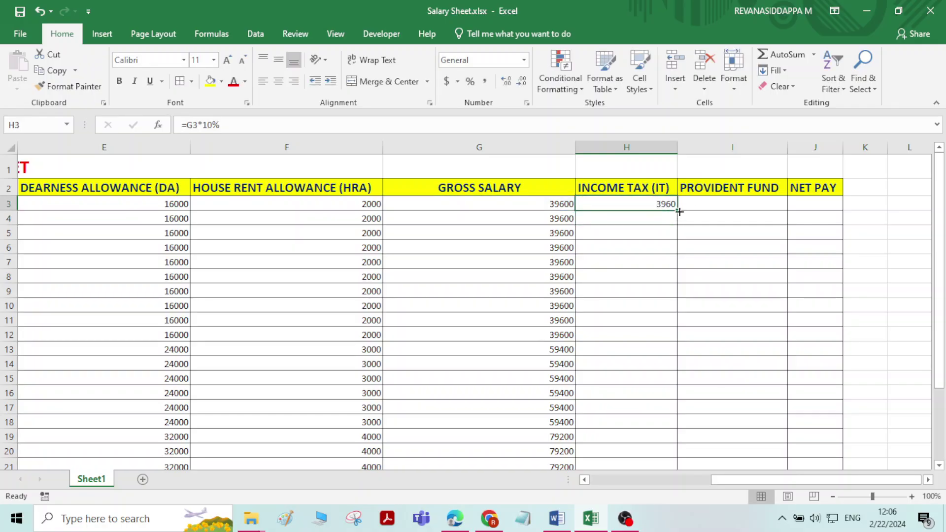
double_click(679, 212)
scroll(706, 358, down, 2)
scroll(706, 358, up, 2)
click(723, 206)
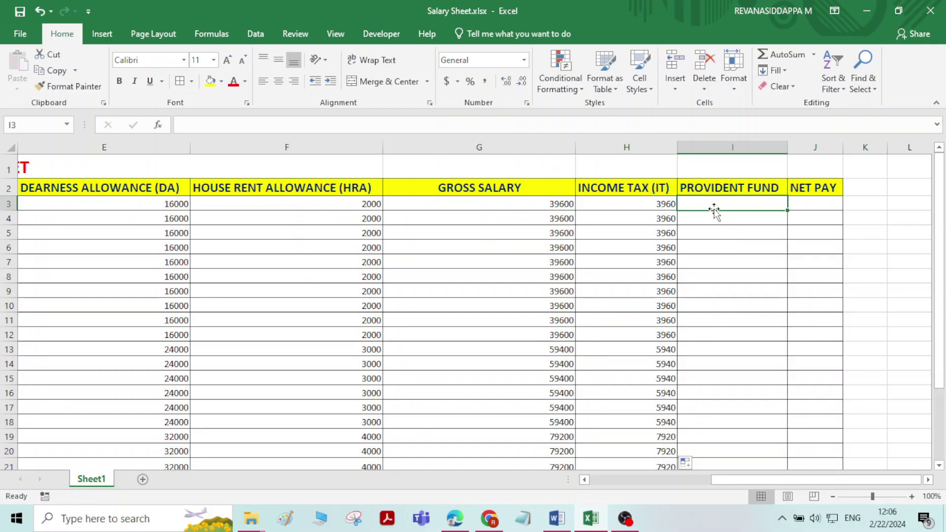
scroll(710, 214, down, 3)
scroll(733, 312, up, 3)
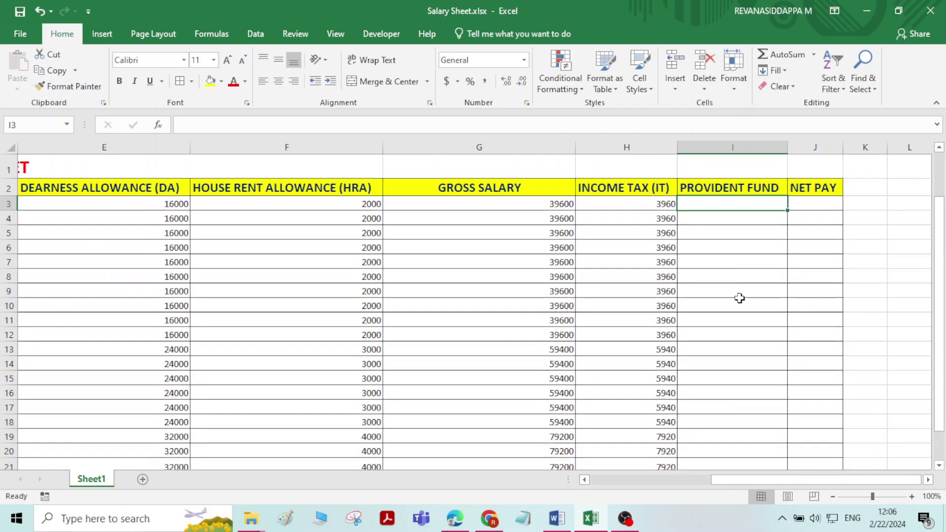
Copy the PROVIDENT FUND heading from I2 to B27, under the income tax label.
click(754, 188)
key(ctrl+c)
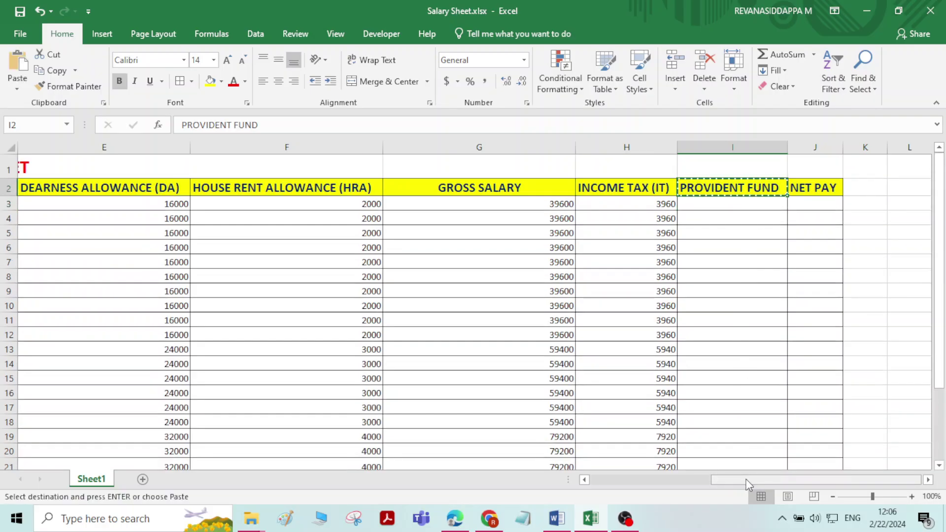
drag(742, 479, 645, 480)
scroll(81, 373, down, 4)
click(177, 378)
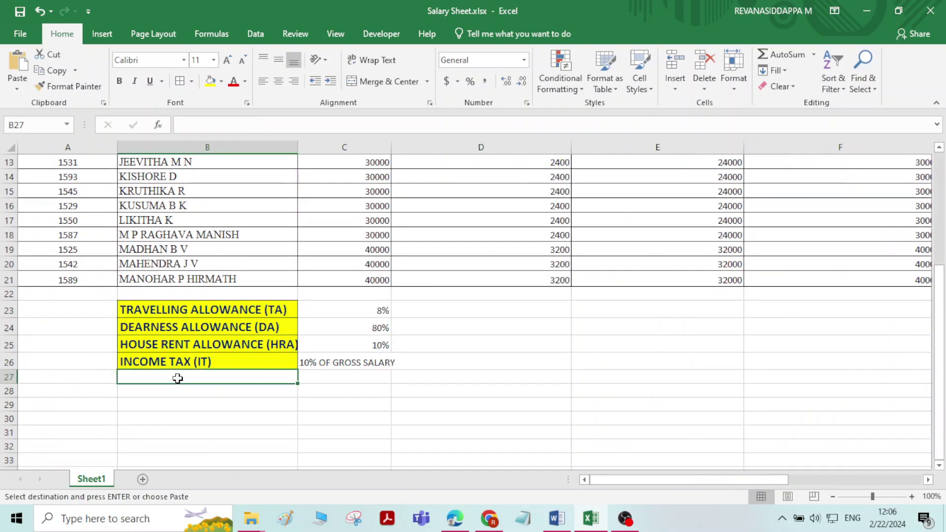
key(ctrl+v)
Copy the rate text 10% OF GROSS SALARY from C26 to C27, beside the provident fund label.
click(347, 373)
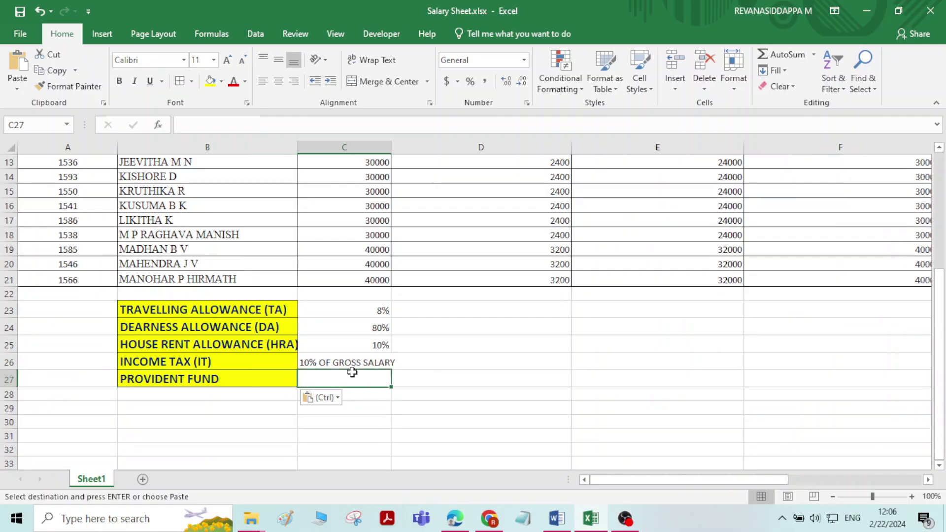
click(355, 363)
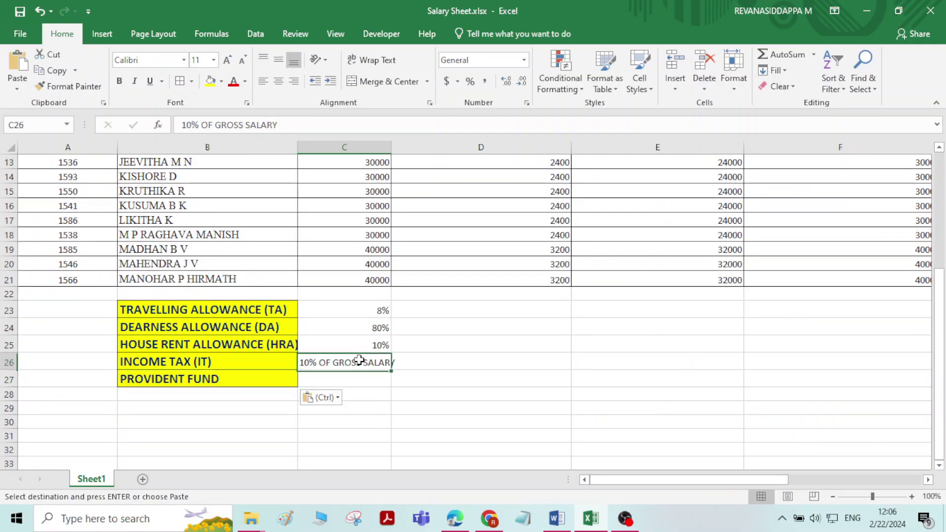
key(ctrl+c)
click(352, 383)
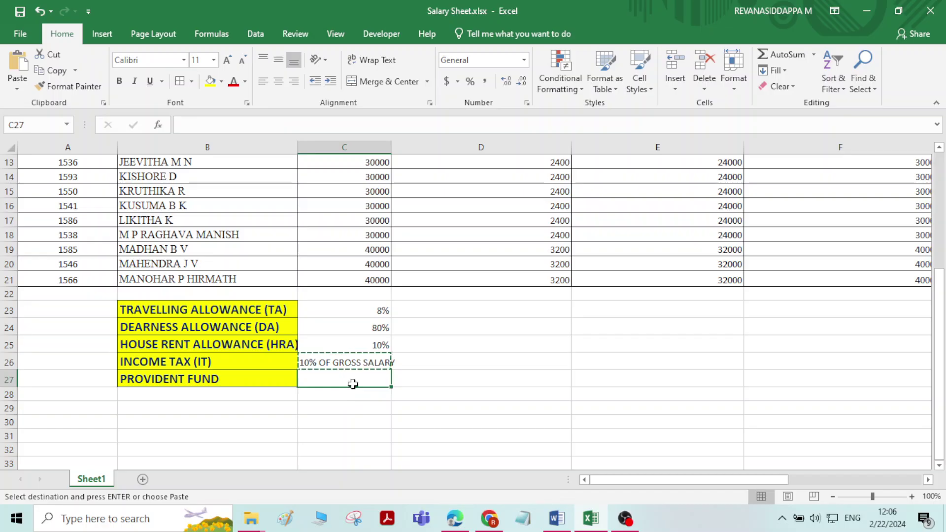
key(ctrl+v)
Calculate the first employee's provident fund in I3 with the formula =G3*10%.
drag(785, 480, 893, 487)
scroll(749, 246, up, 4)
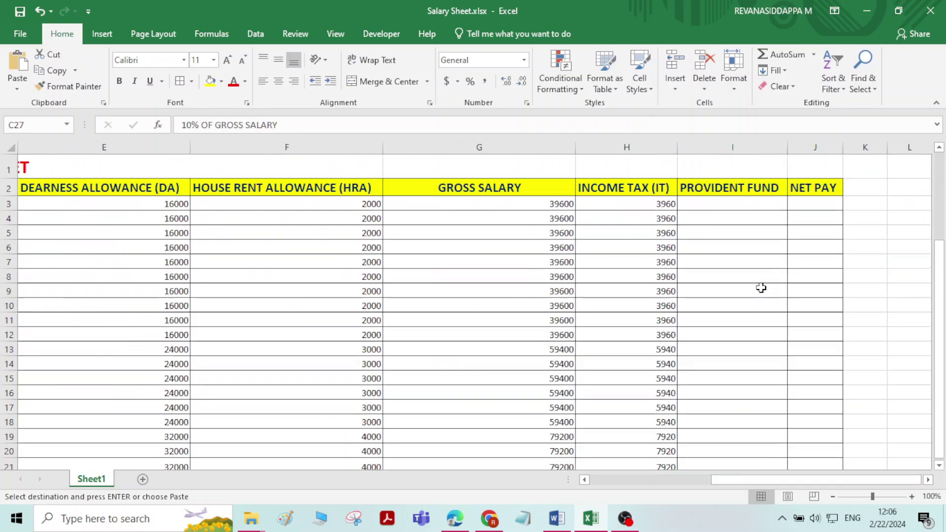
click(737, 204)
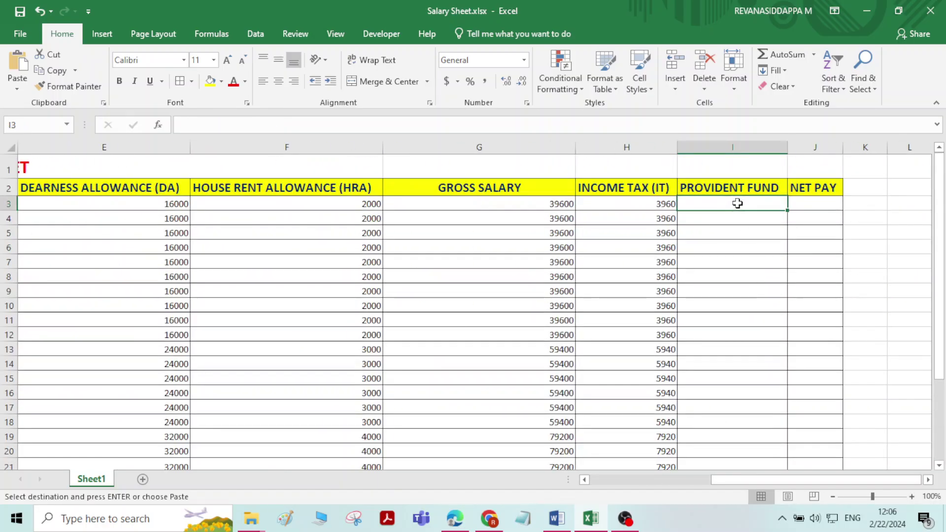
text(=)
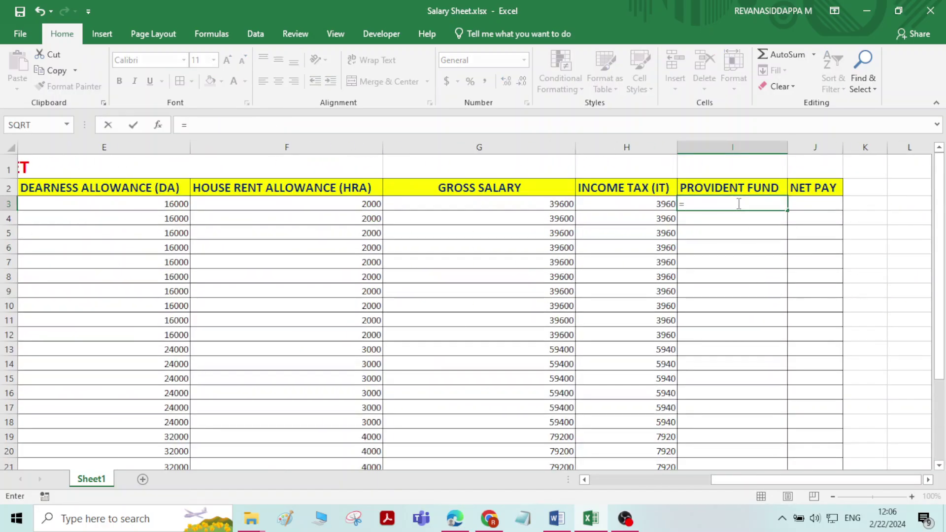
click(547, 203)
text(*10)
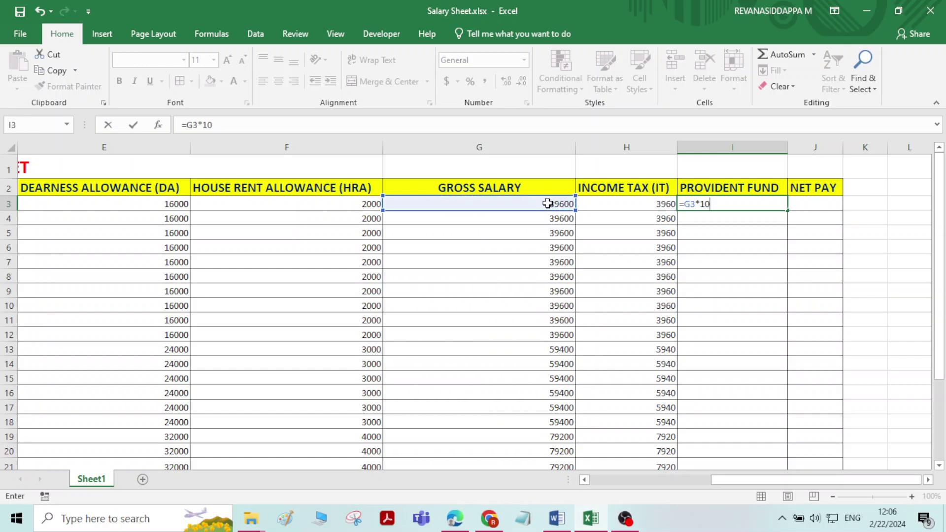
text(%)
key(Return)
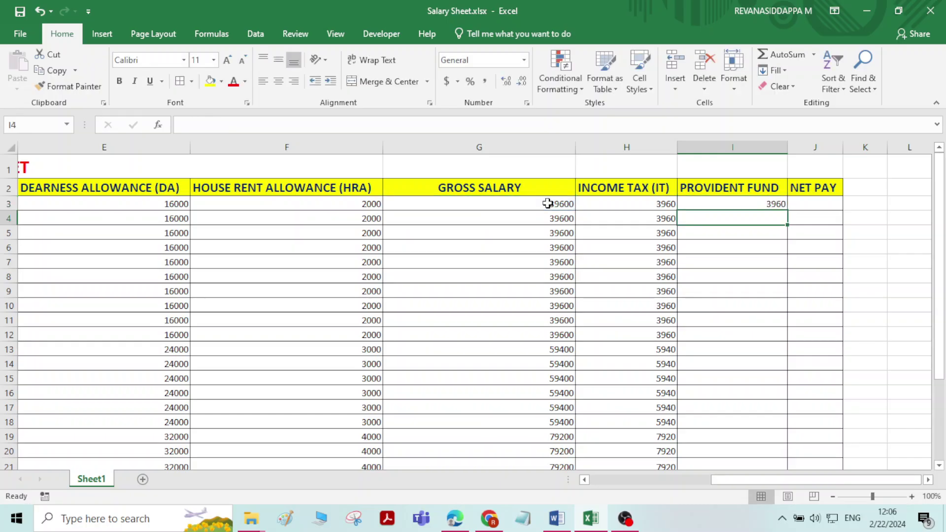
Fill the provident fund formula from I3 down to I21 for all employees.
click(729, 203)
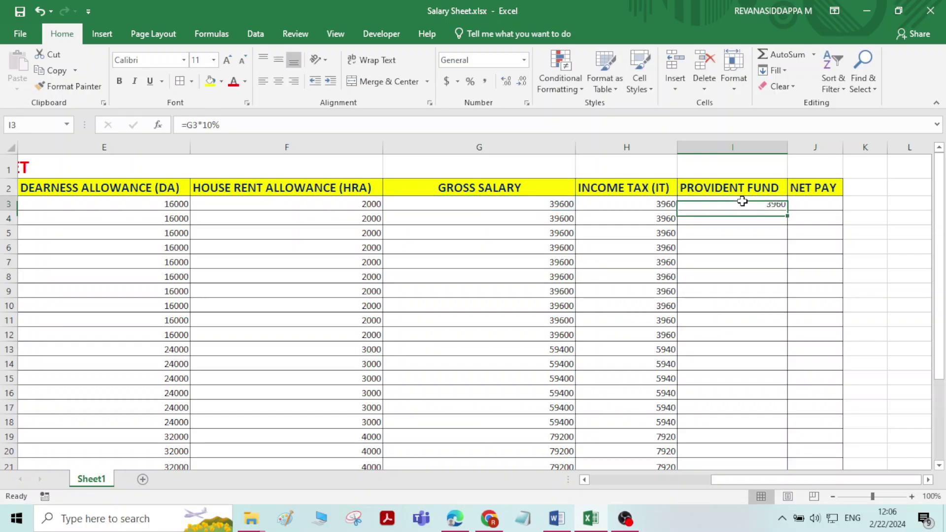
double_click(789, 212)
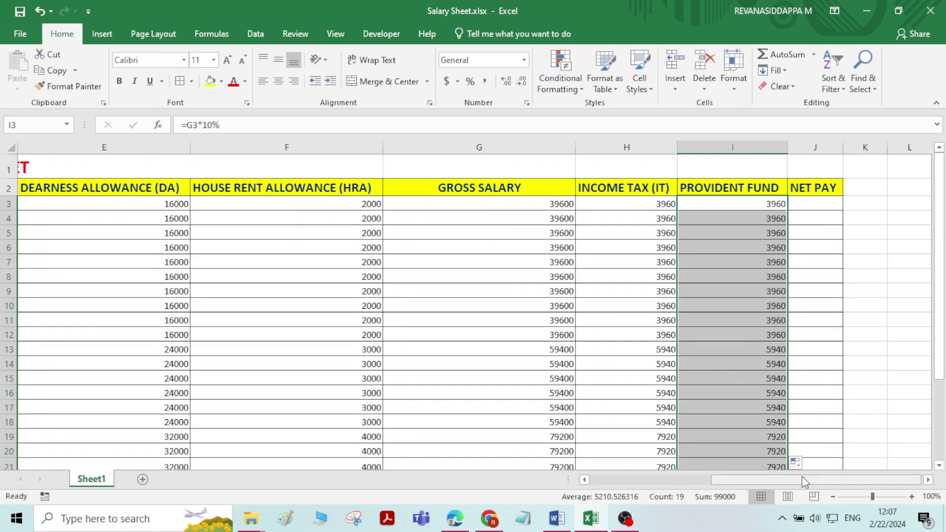
mouse_move(799, 480)
mouse_down()
mouse_move(786, 480)
mouse_move(809, 479)
mouse_up()
Calculate the first employee's net pay in J3 by subtracting income tax and provident fund from gross salary with =G3-H3-I3.
click(538, 201)
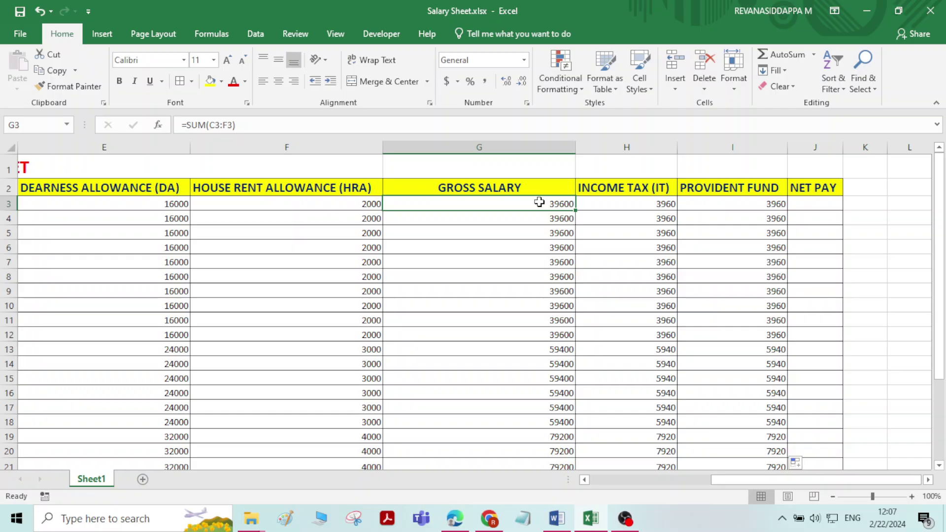
click(628, 204)
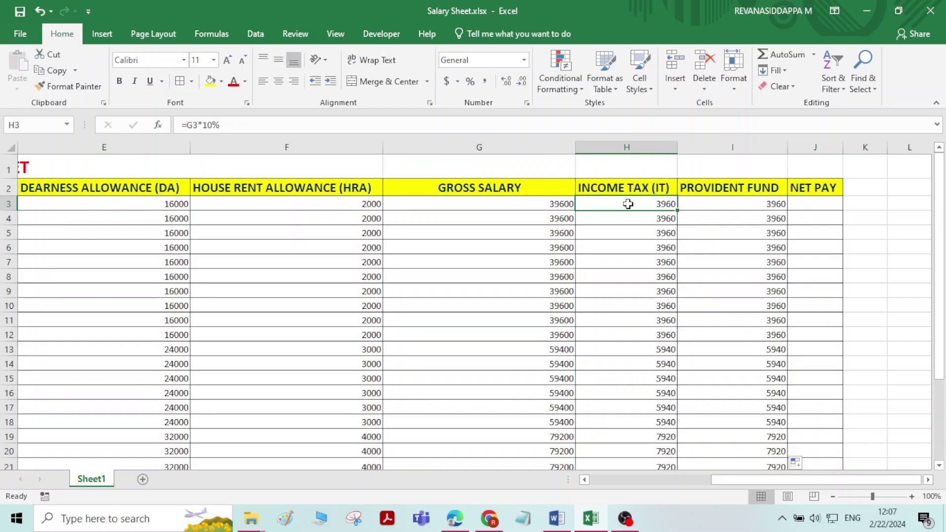
click(732, 203)
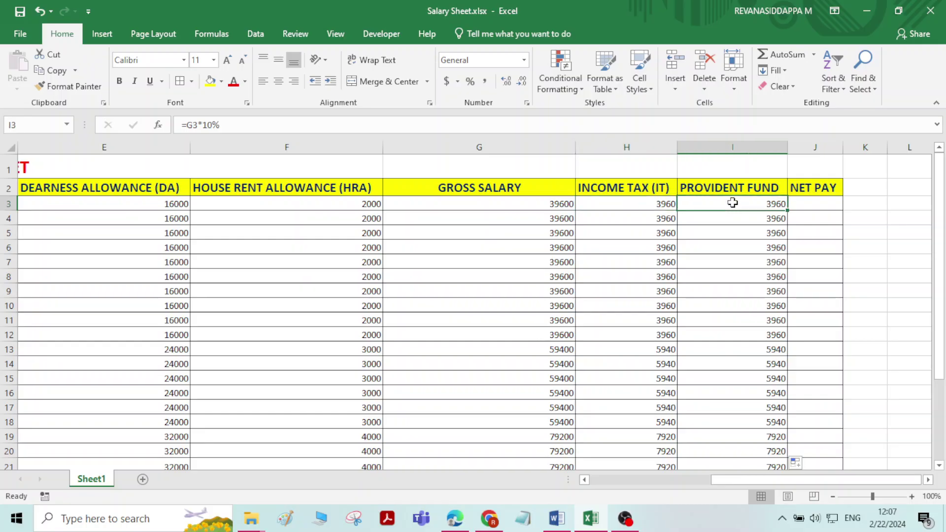
click(830, 204)
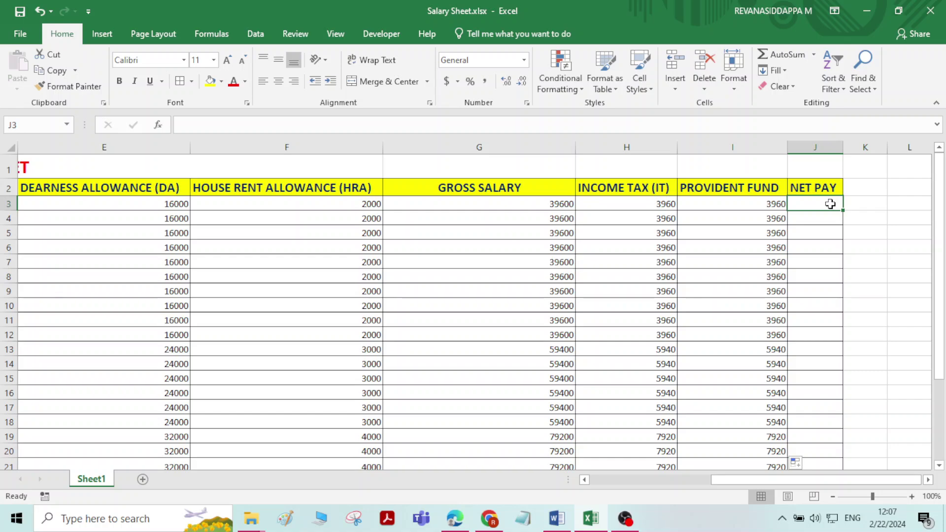
text(=)
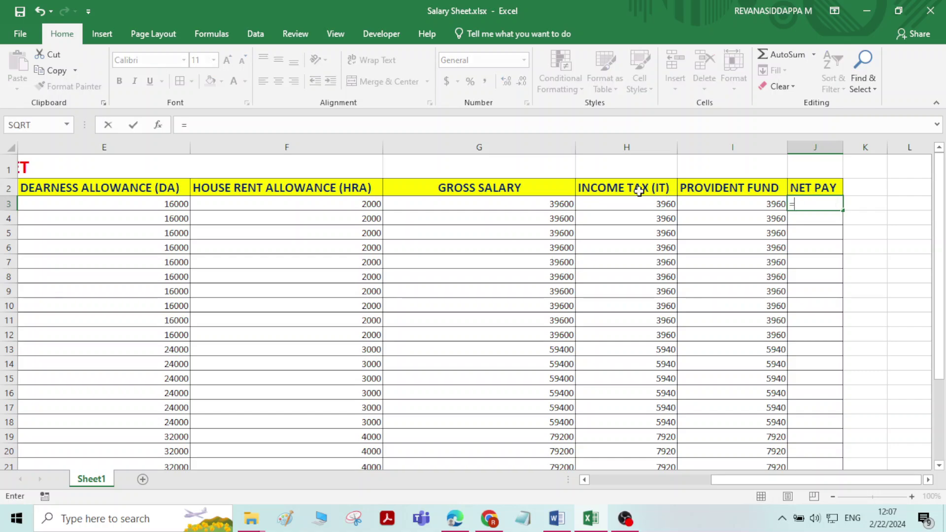
click(548, 202)
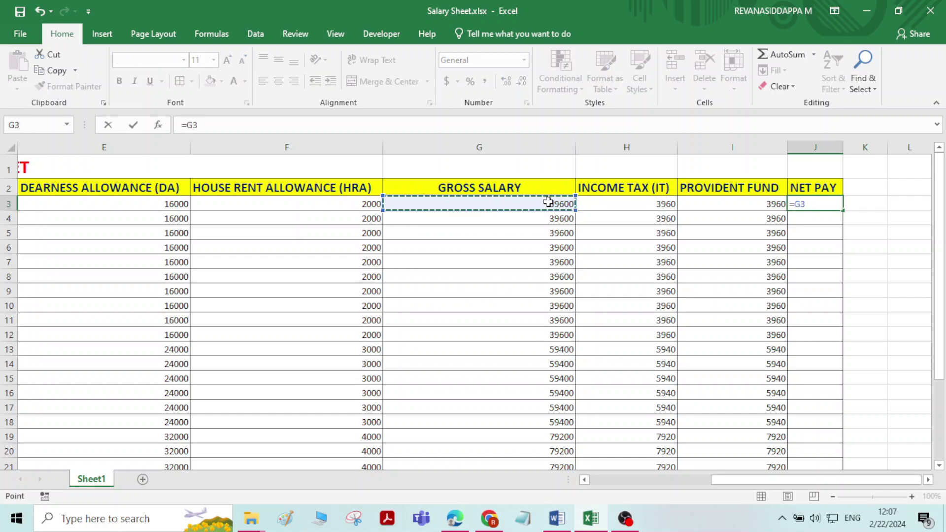
text(-)
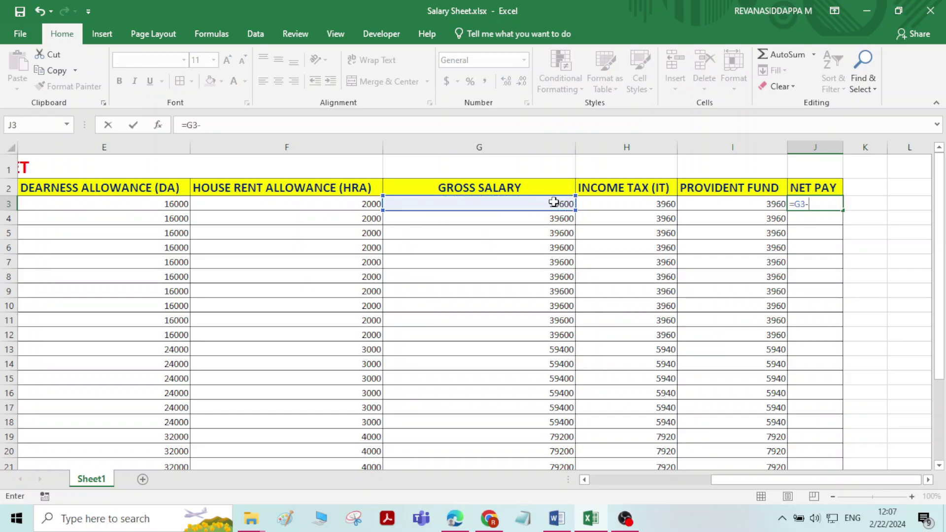
click(660, 205)
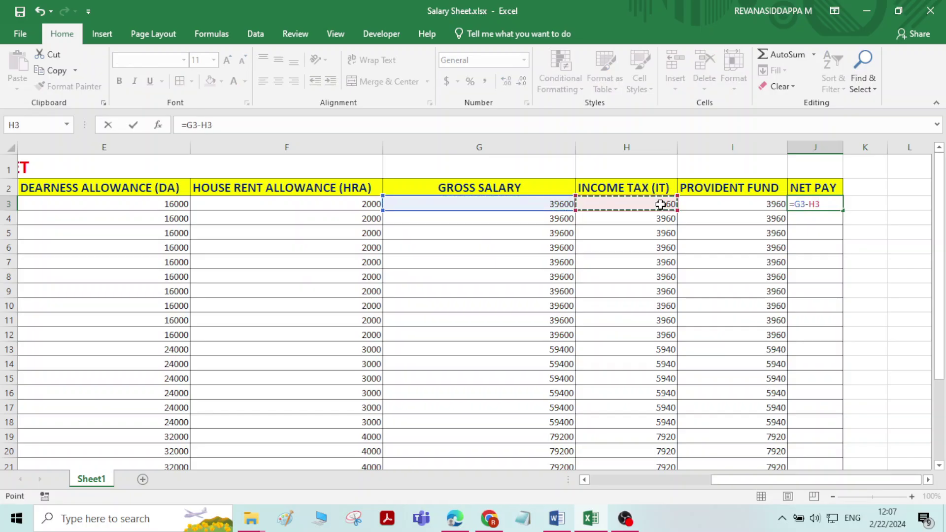
text(-)
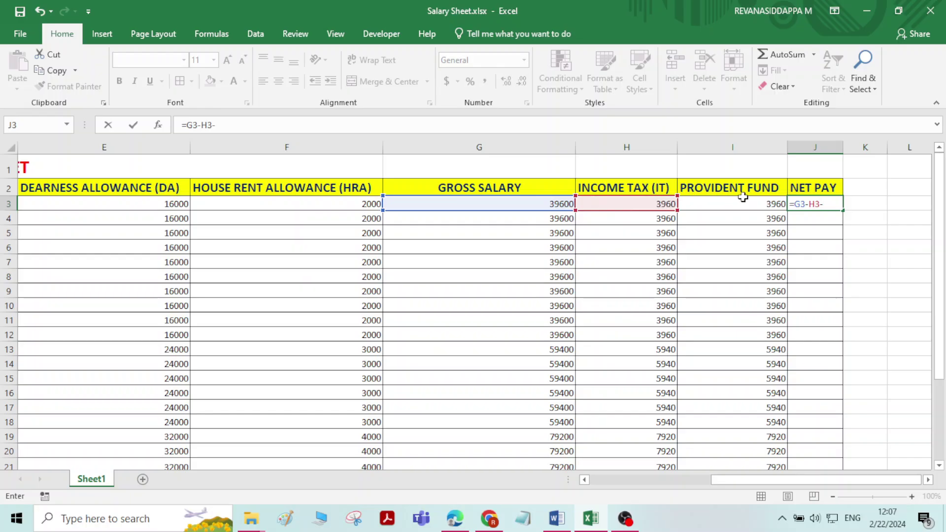
click(746, 200)
key(Return)
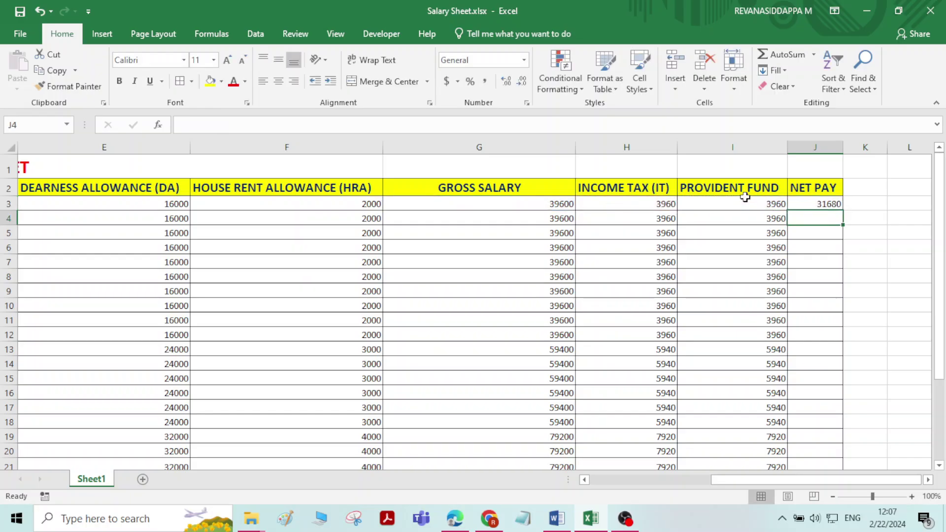
Fill the net pay formula from J3 down to J21 for all employees.
click(818, 202)
drag(848, 211, 840, 466)
scroll(804, 296, down, 2)
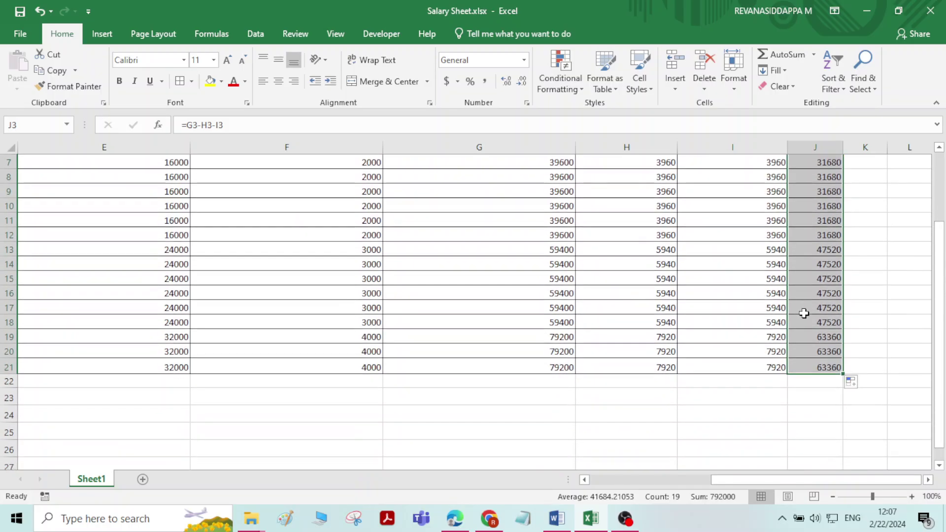
click(804, 366)
Format the net pay values in J3:J21 with dark red font colour and bold.
scroll(804, 305, up, 2)
drag(820, 203, 817, 454)
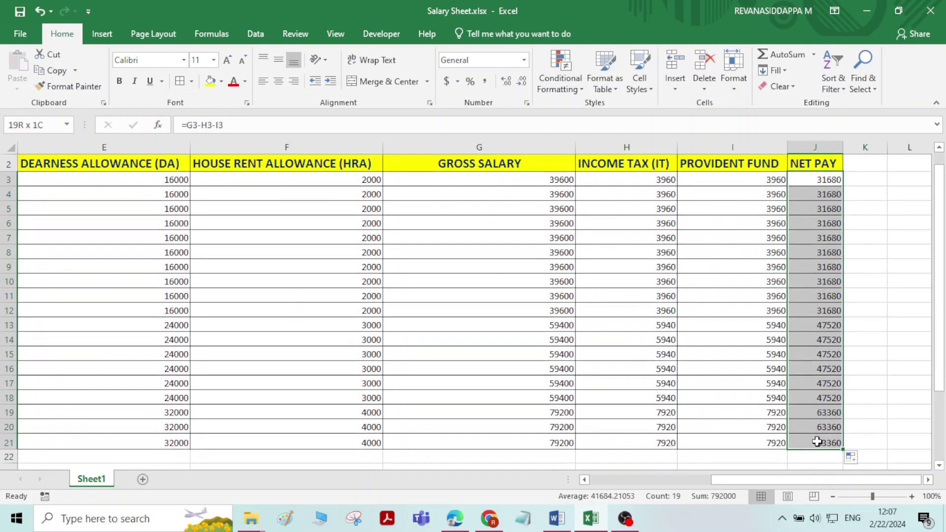
click(234, 83)
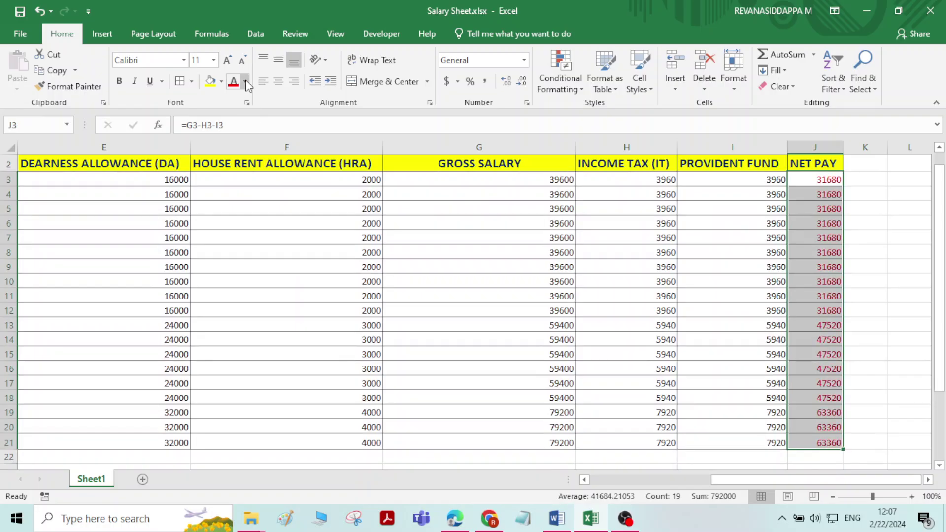
click(245, 82)
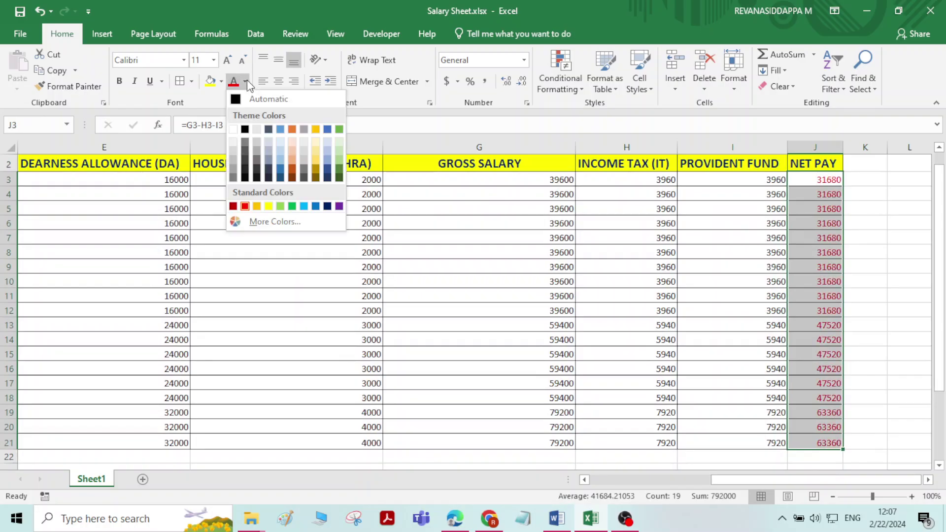
click(234, 207)
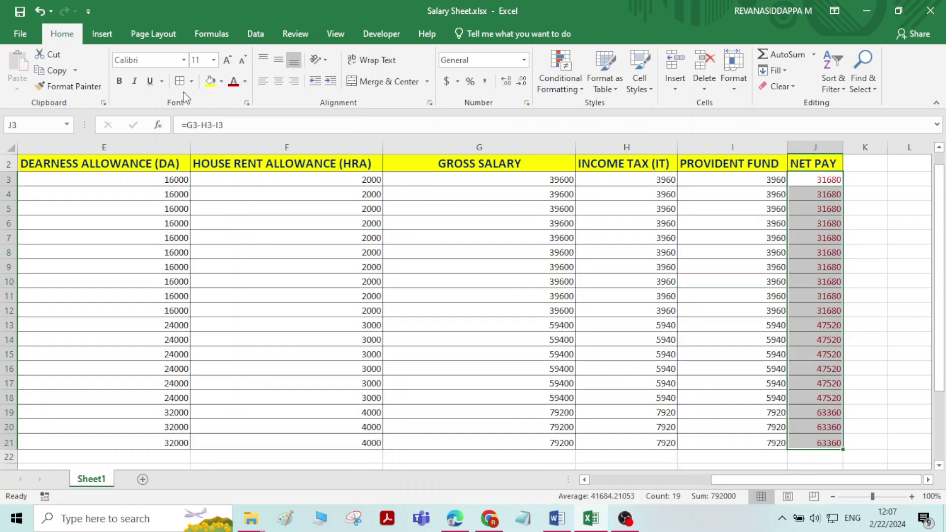
click(119, 81)
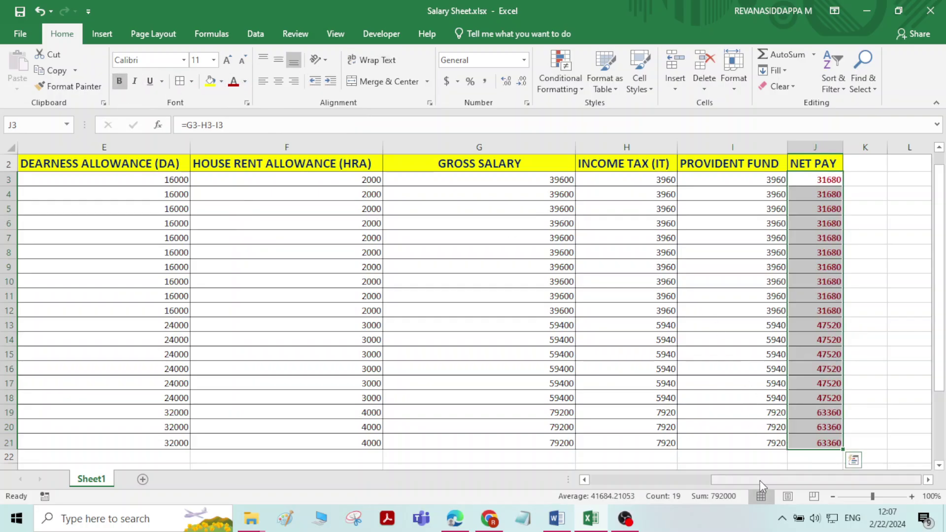
Review the completed salary sheet from the title and employee rows down to the allowance and deduction rates.
drag(761, 485, 641, 484)
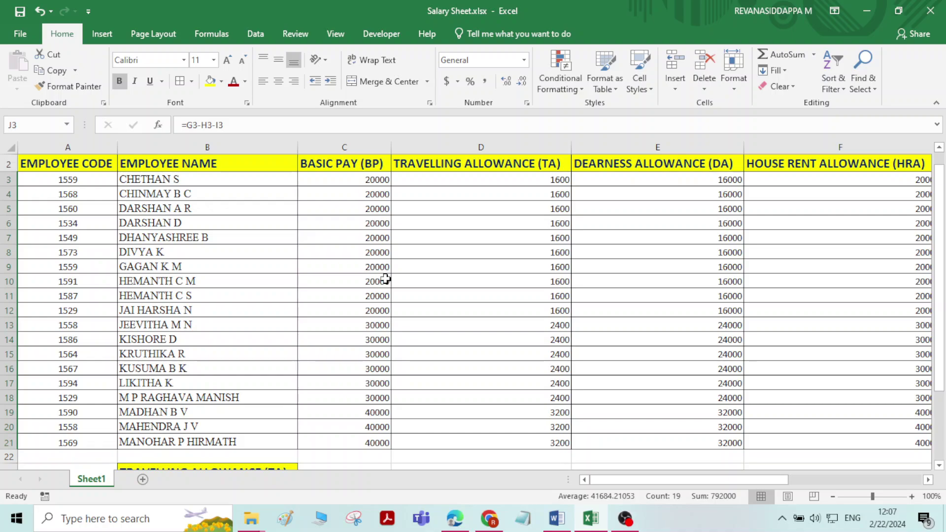
scroll(385, 279, down, 1)
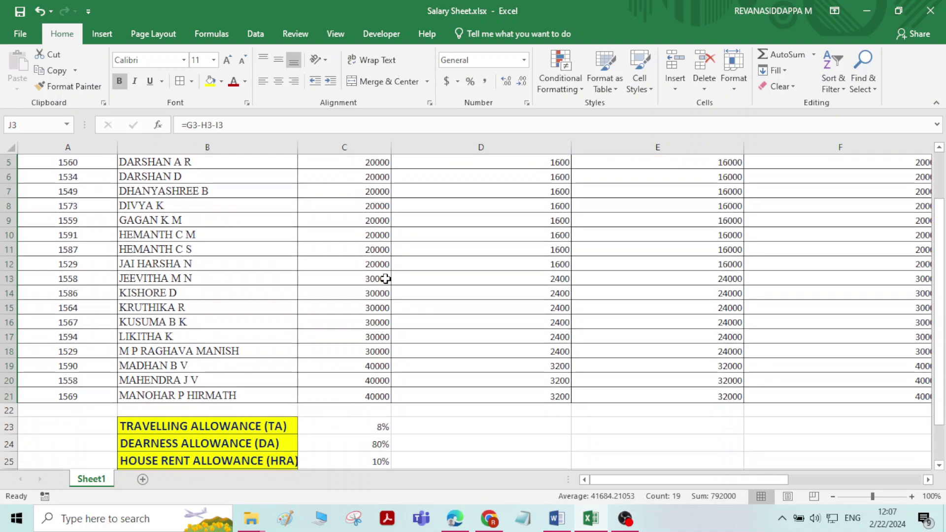
scroll(385, 279, up, 2)
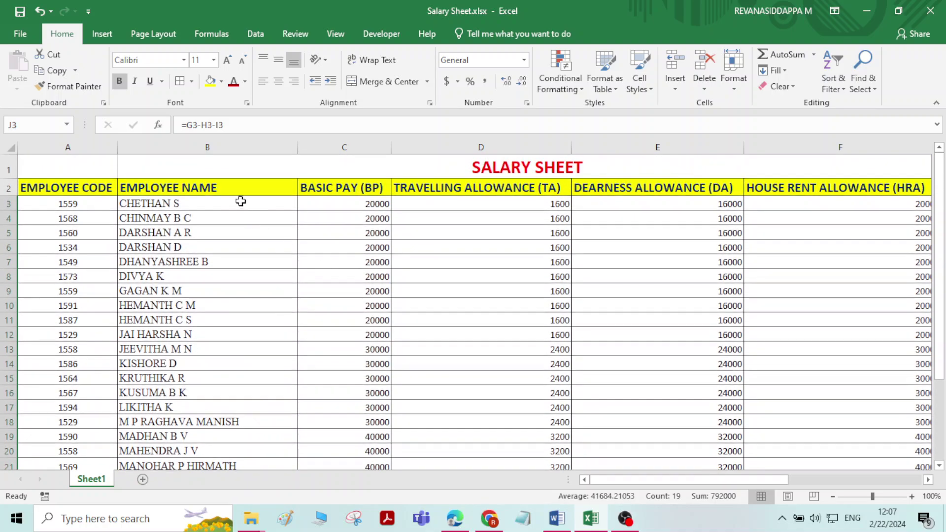
scroll(350, 257, down, 4)
scroll(392, 272, up, 1)
scroll(517, 353, up, 1)
scroll(501, 384, down, 2)
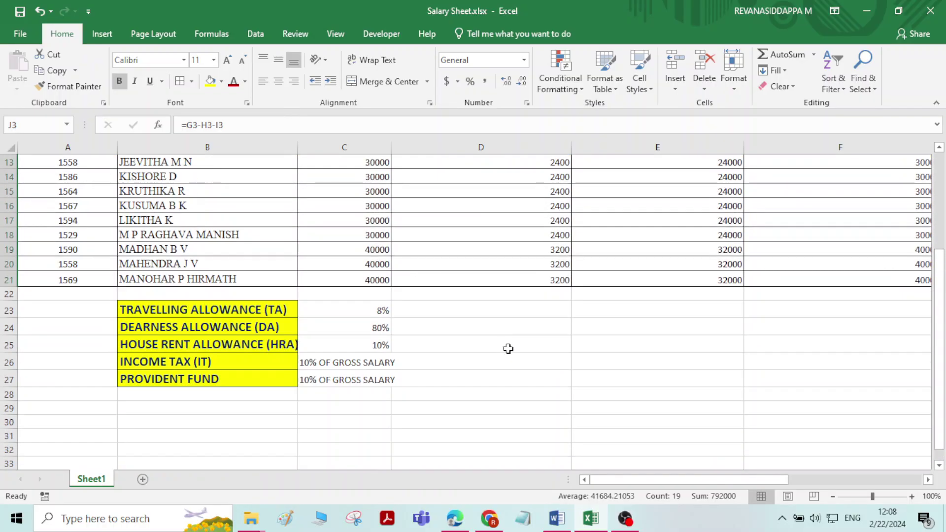
scroll(327, 261, up, 4)
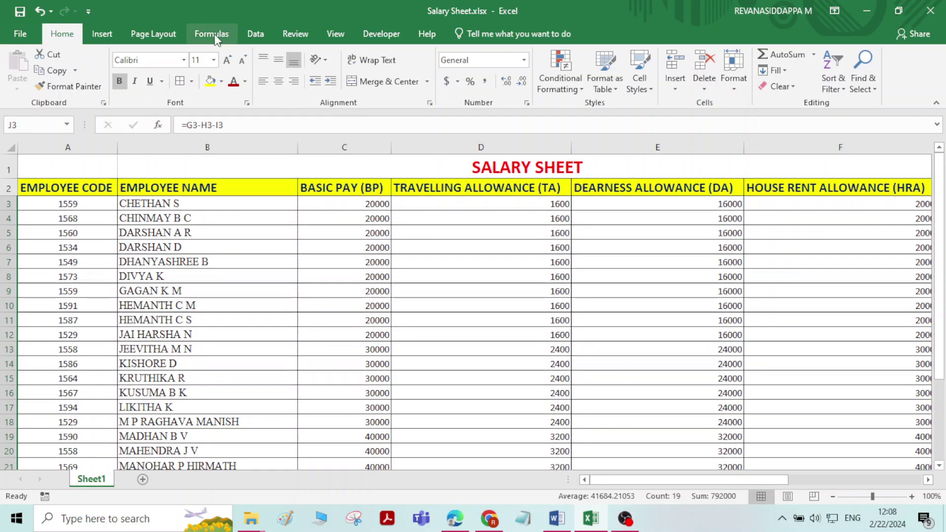
Insert a 3-D stacked column chart of the net pay values in J3:J21.
click(102, 34)
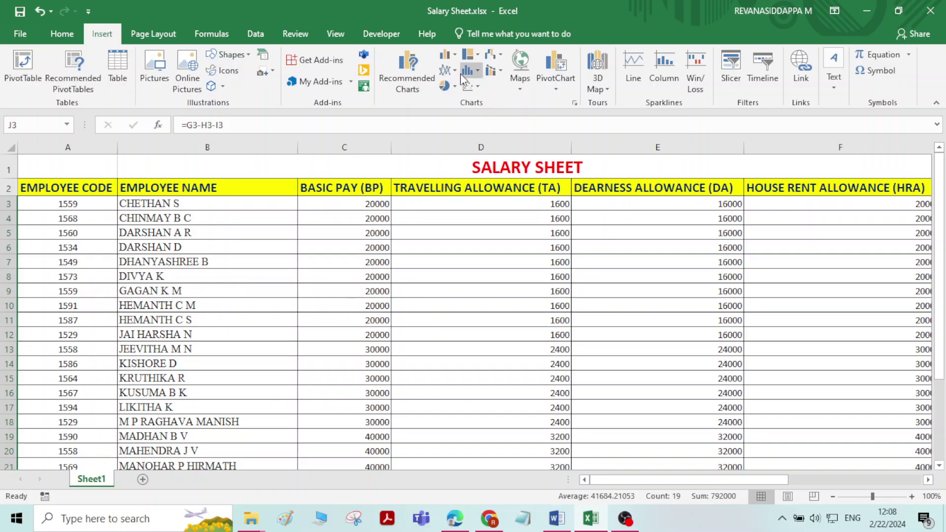
click(447, 54)
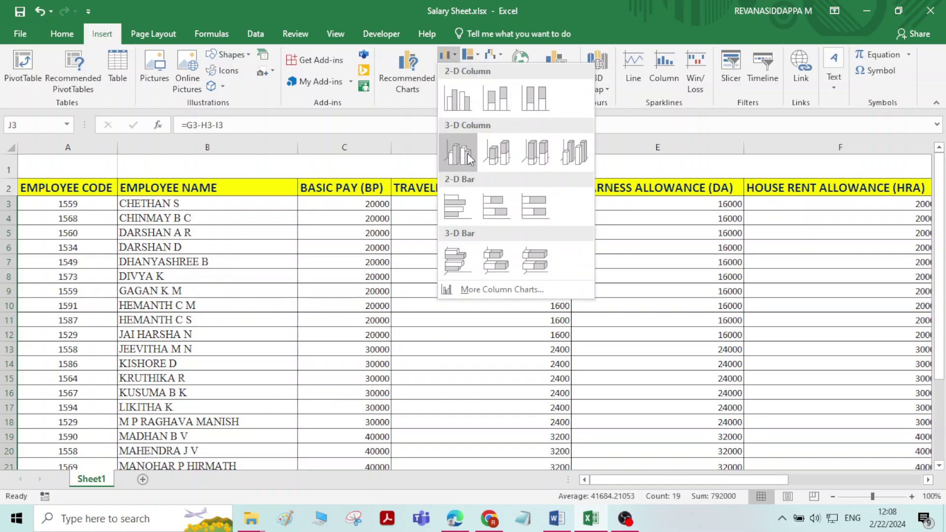
click(498, 157)
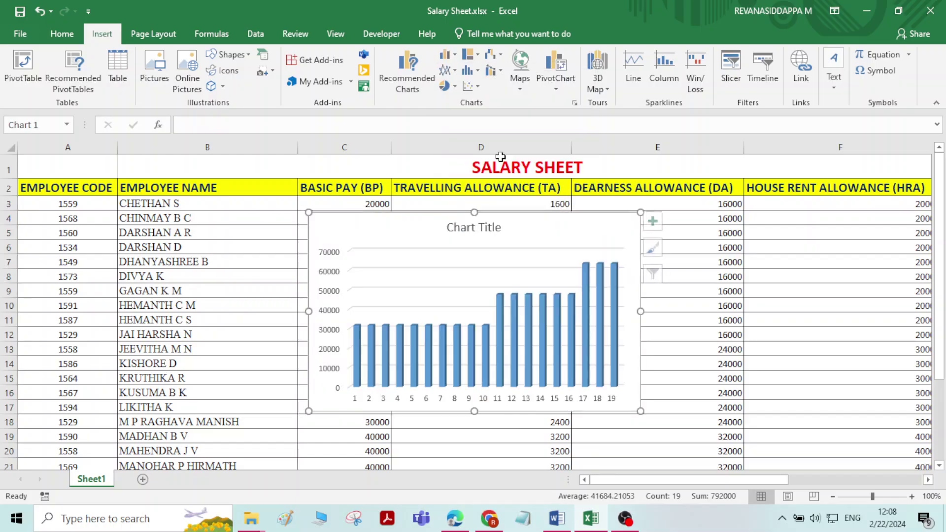
Change the chart's title text to SALARY.
click(479, 227)
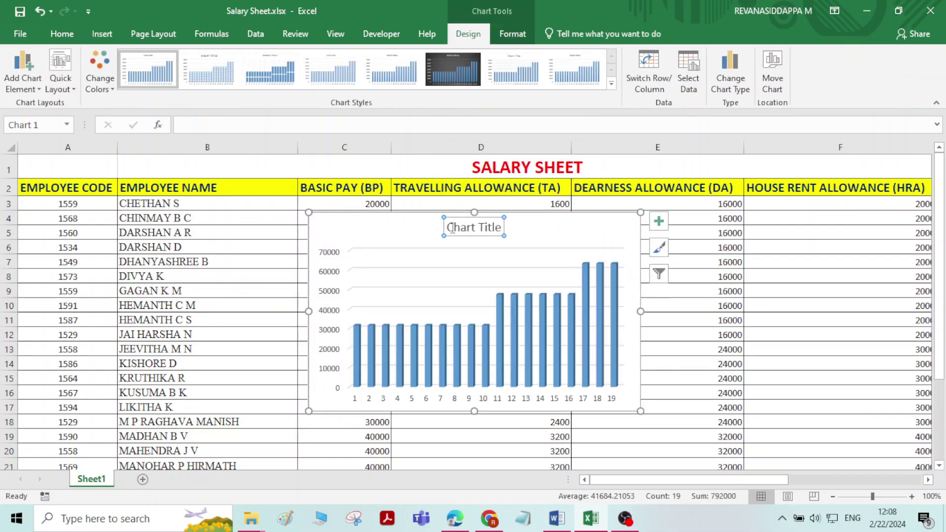
drag(452, 230, 501, 226)
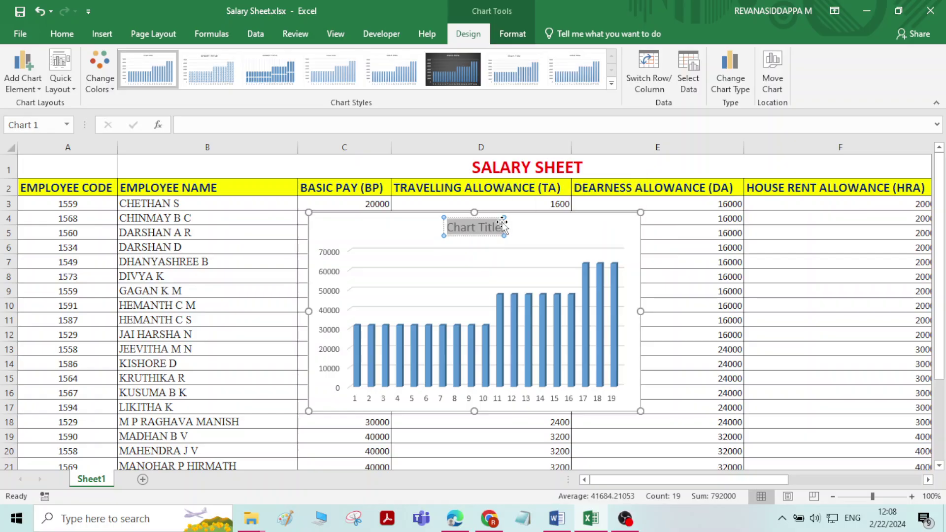
text(SALARY)
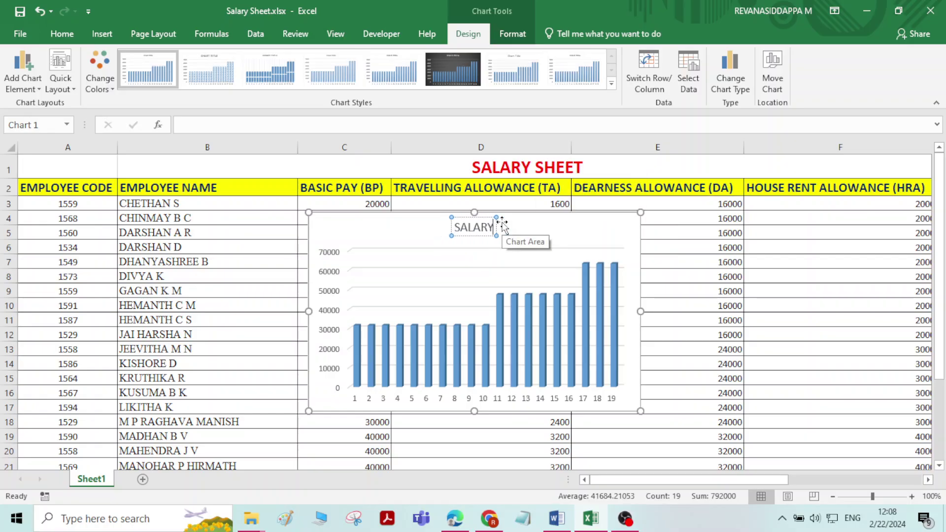
click(329, 301)
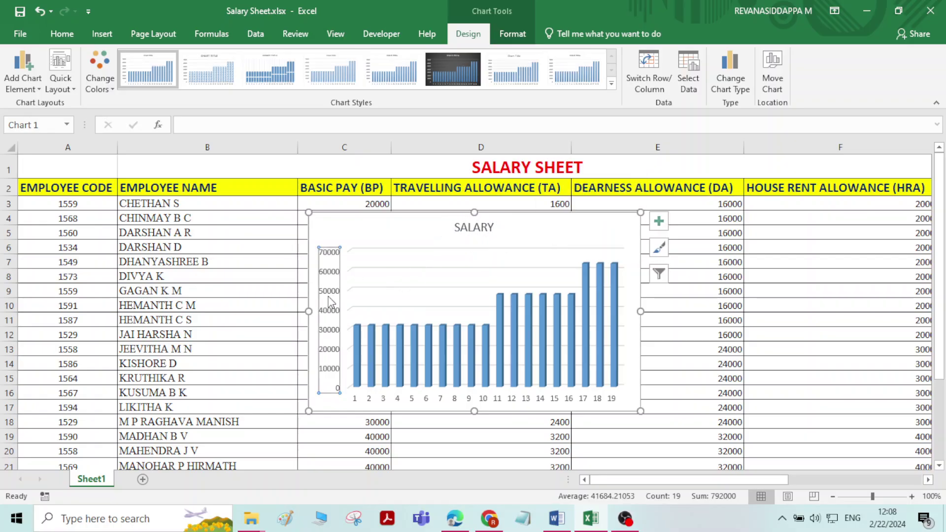
Open the SALARY chart's data source settings and close the formatting pane.
click(433, 394)
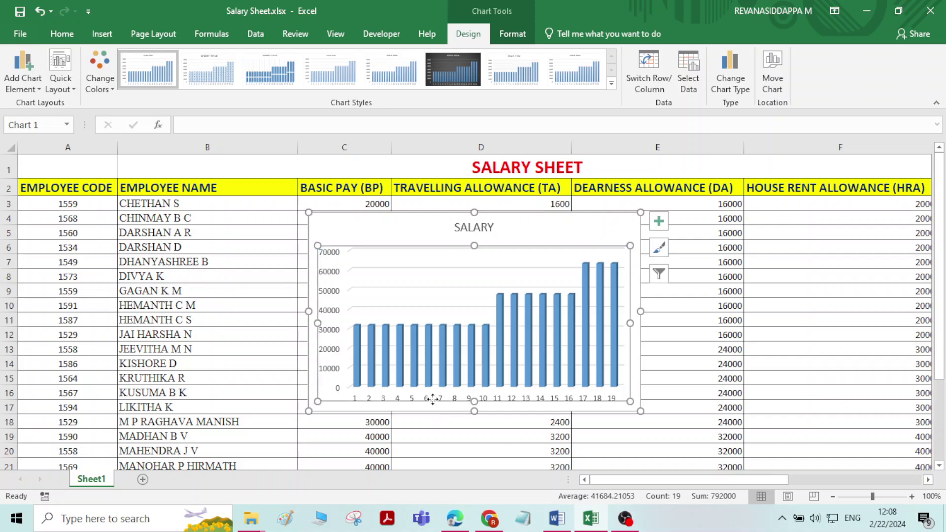
right_click(567, 226)
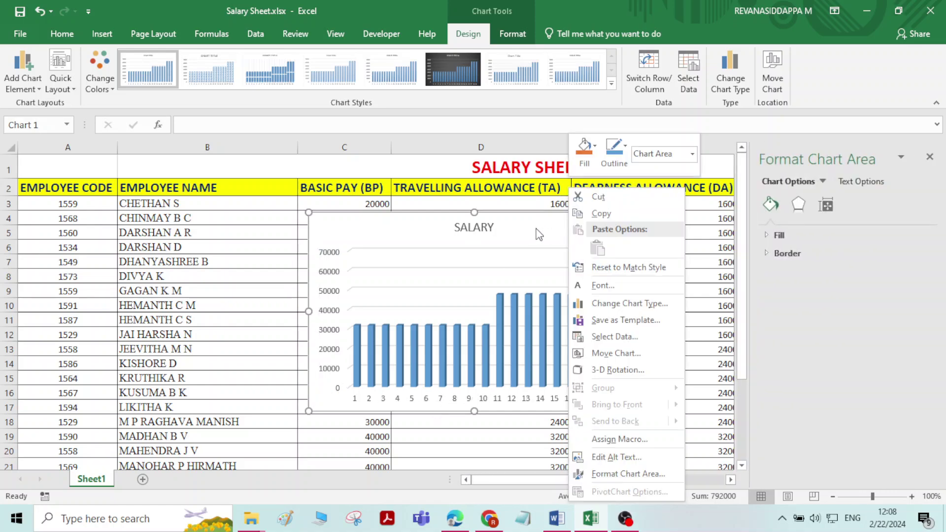
click(614, 337)
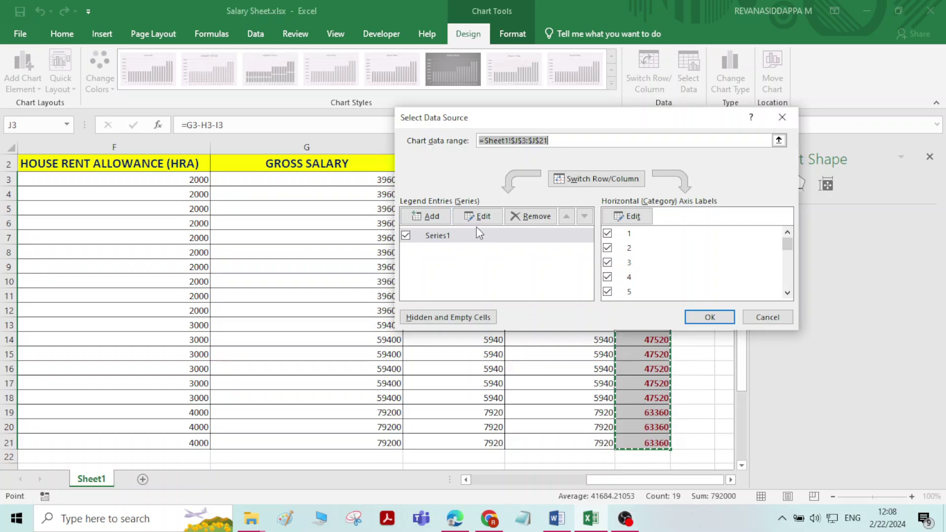
drag(614, 129, 532, 163)
click(932, 159)
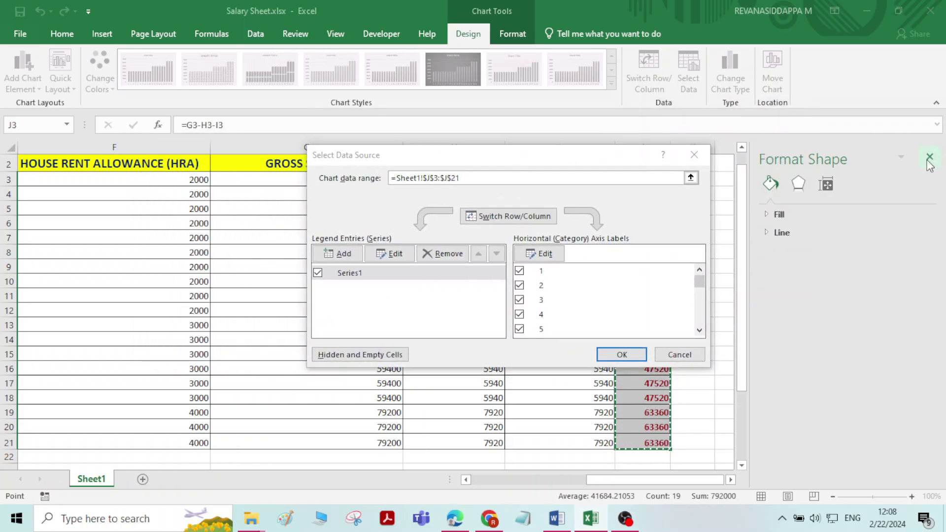
drag(598, 152, 749, 154)
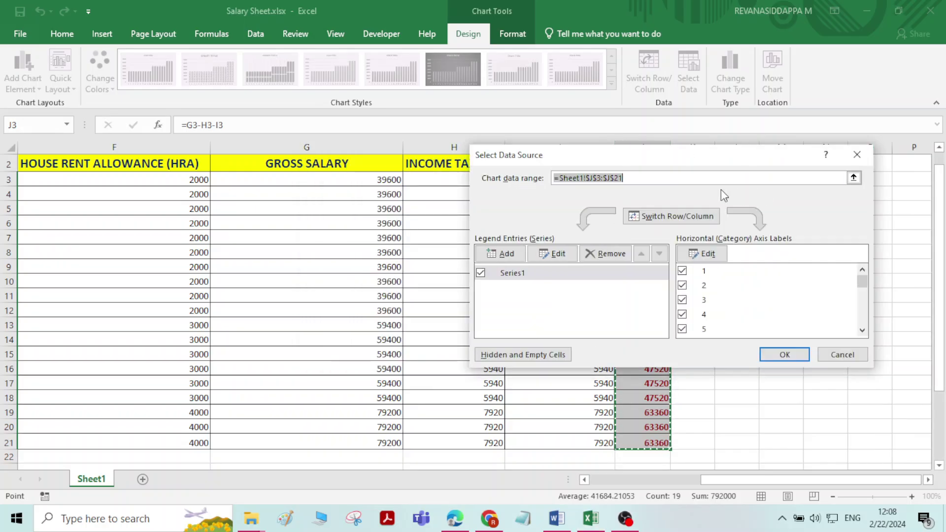
Examine the chart's data range reference against the net pay cells and the chart on the sheet.
click(519, 276)
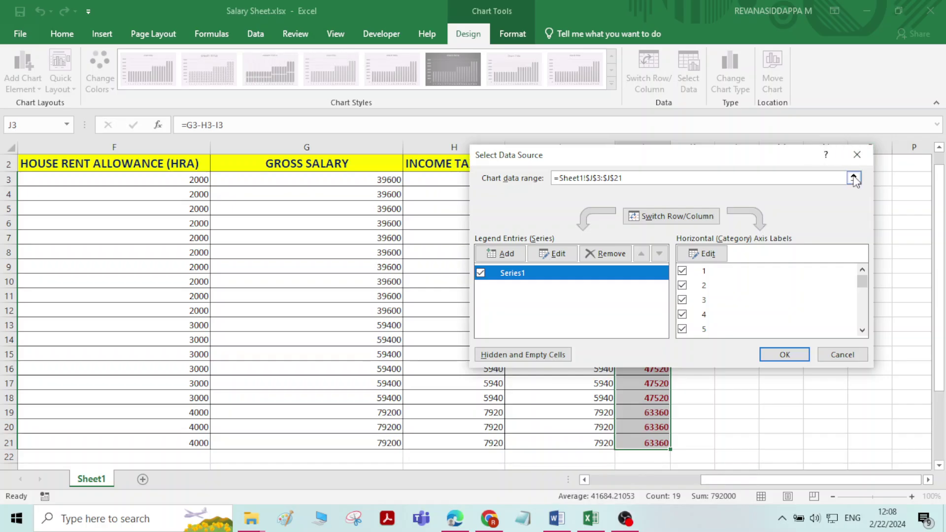
click(853, 178)
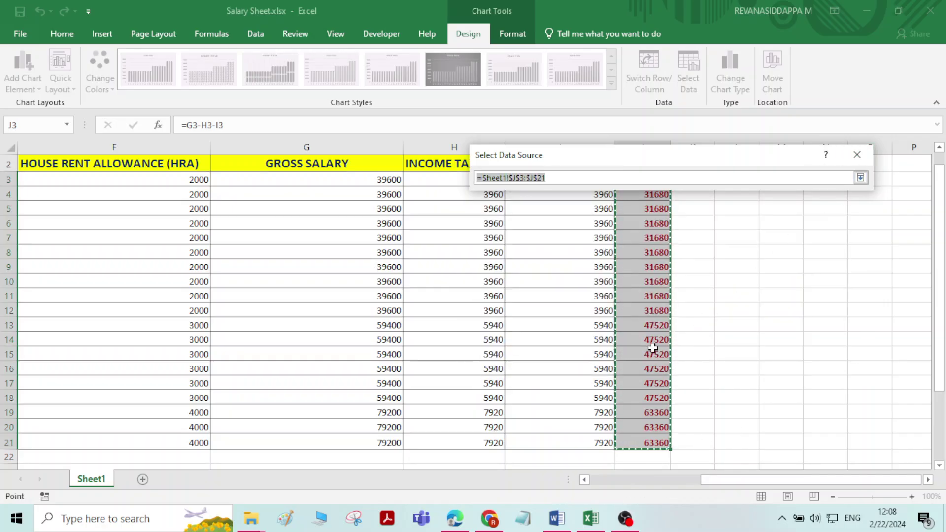
scroll(637, 273, up, 1)
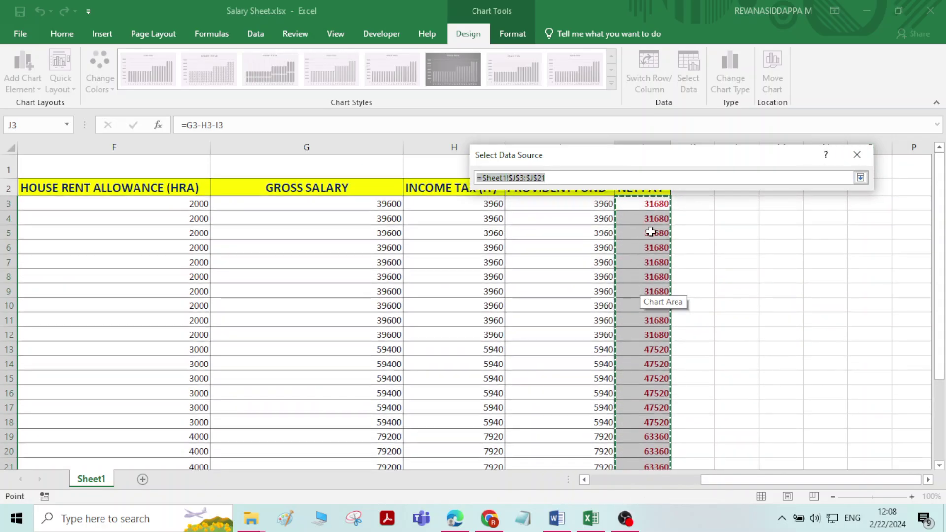
click(860, 177)
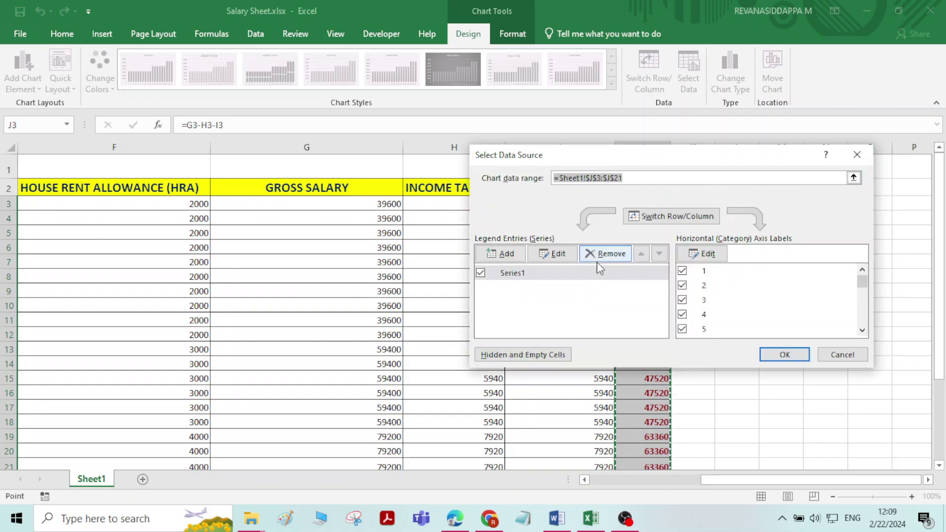
click(520, 276)
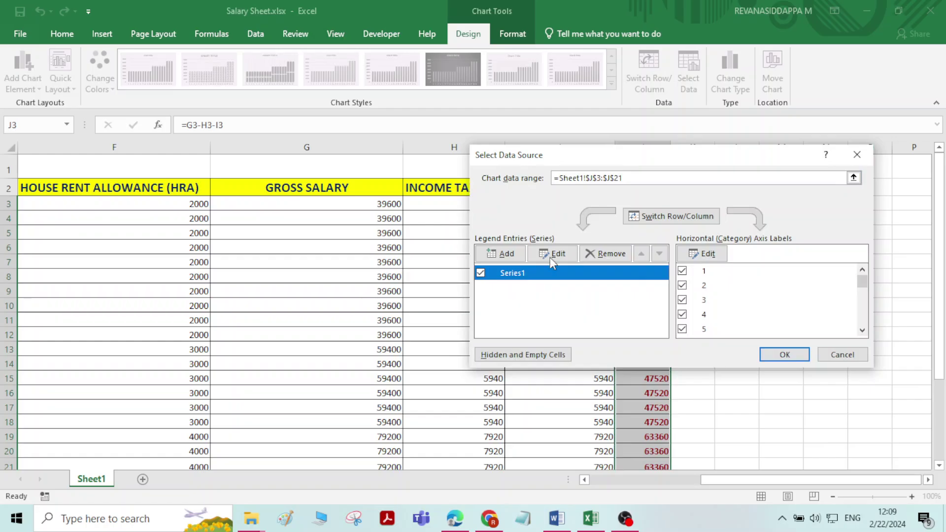
click(853, 177)
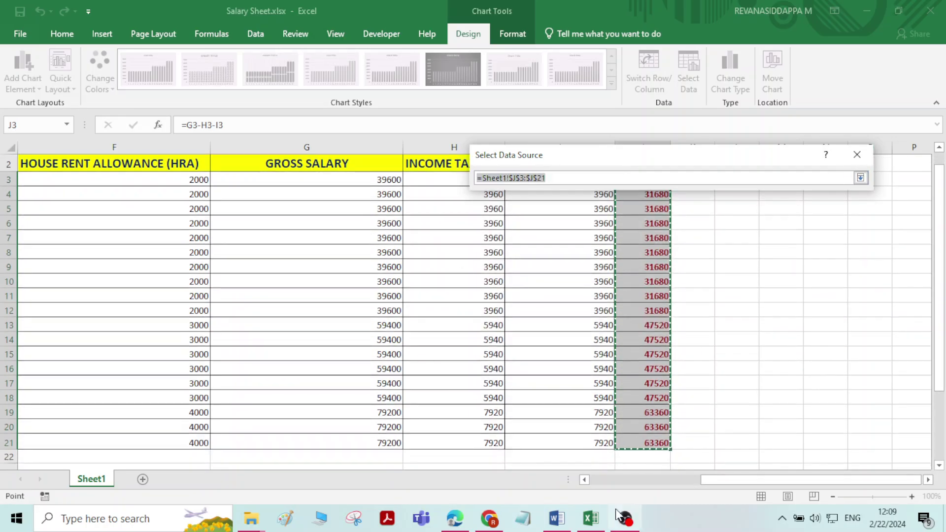
drag(813, 479, 506, 472)
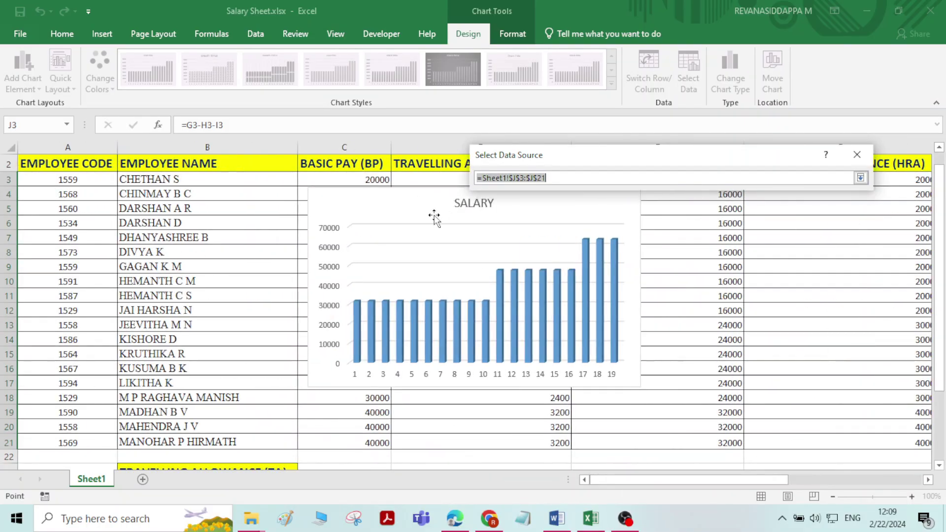
click(860, 177)
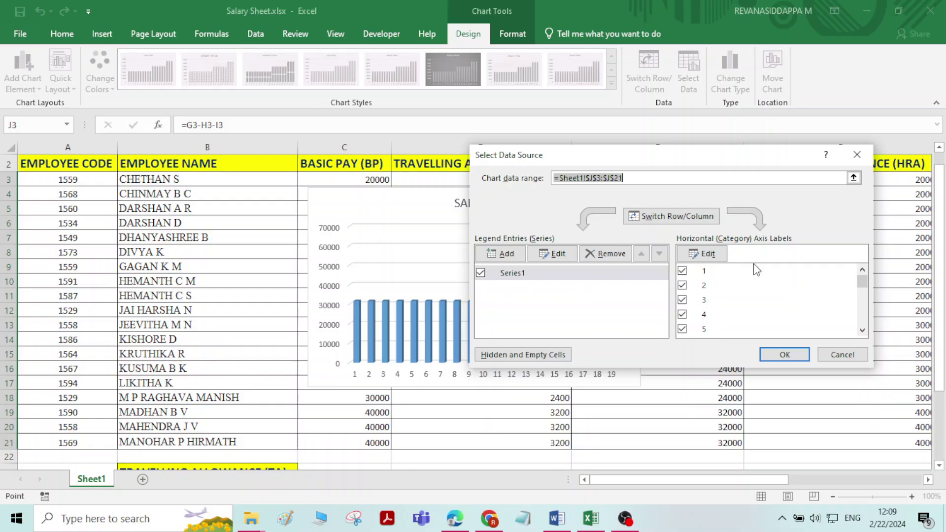
Set the chart's horizontal axis labels to the employee names in B3:B21.
click(708, 255)
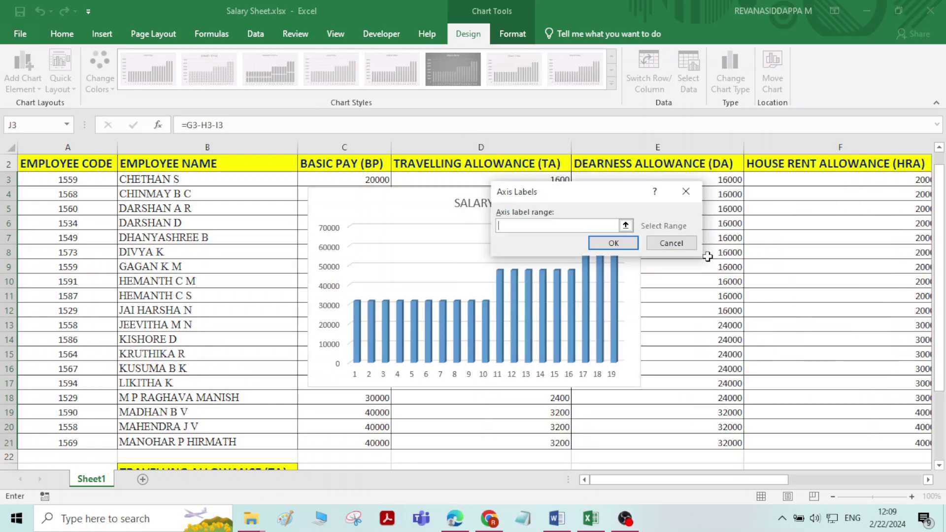
click(625, 226)
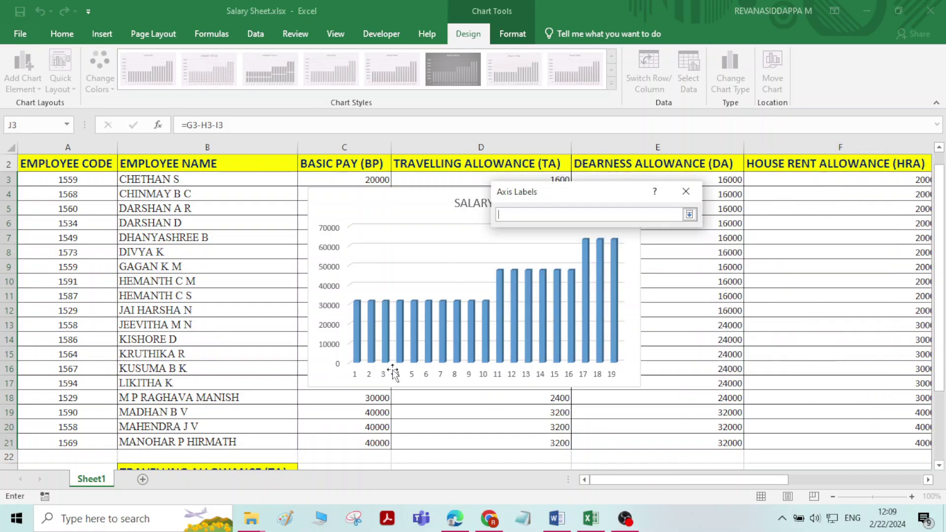
scroll(189, 266, up, 1)
drag(183, 203, 185, 443)
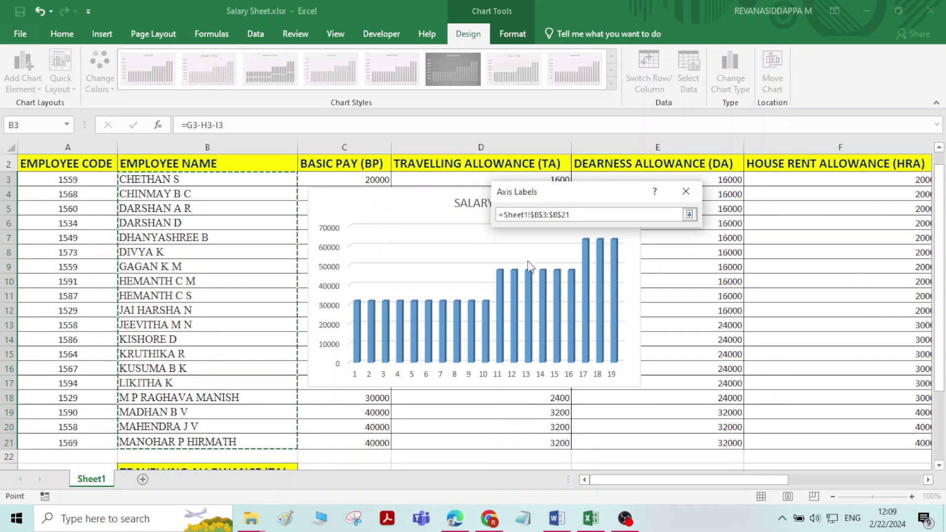
click(688, 214)
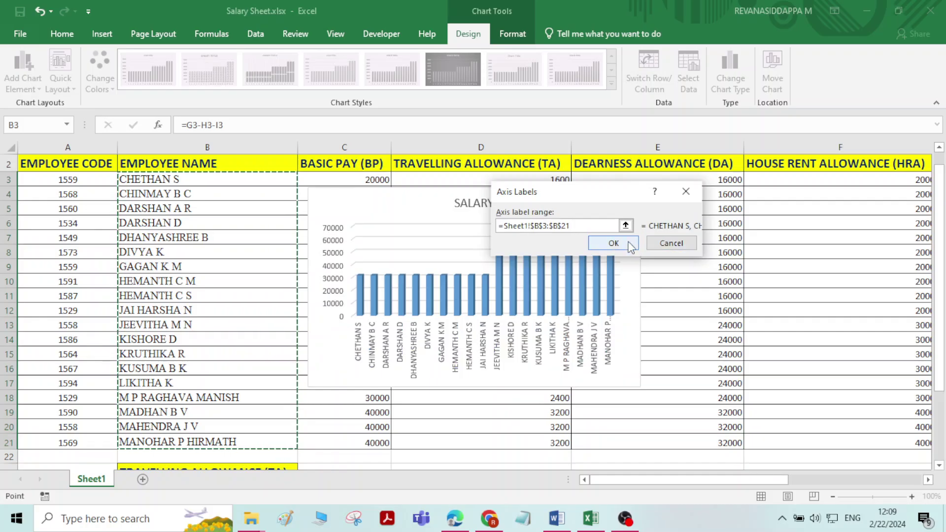
click(611, 241)
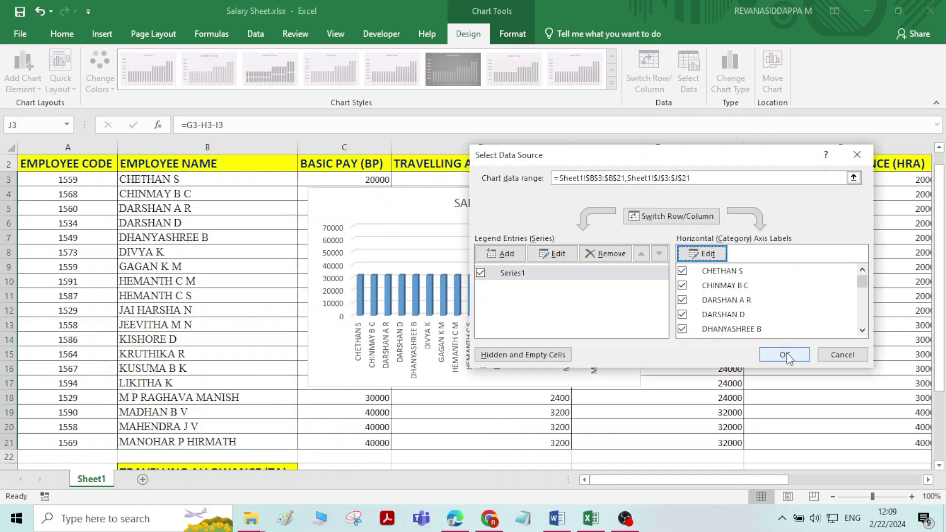
Name the chart's data series SAARY and set its values to the net pay cells J3:J21.
click(549, 276)
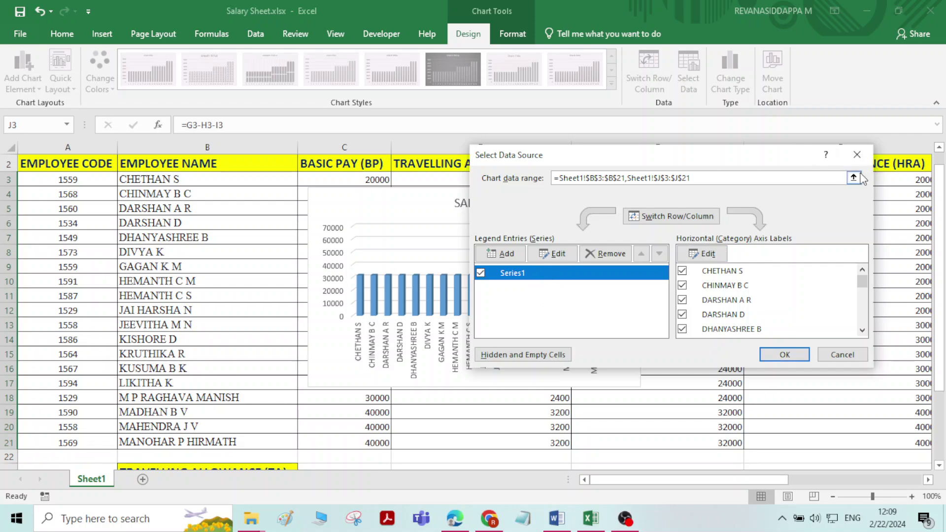
click(556, 253)
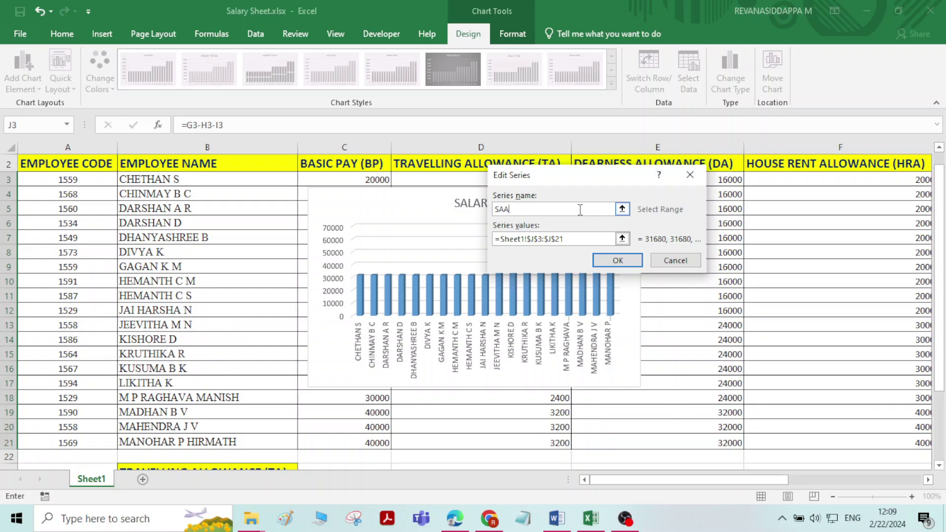
click(622, 239)
drag(825, 179, 833, 446)
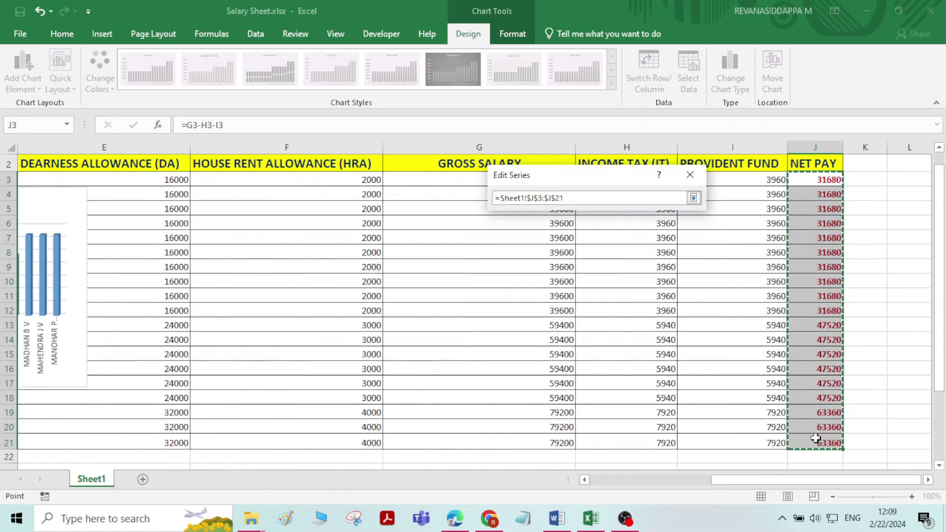
click(693, 198)
click(619, 259)
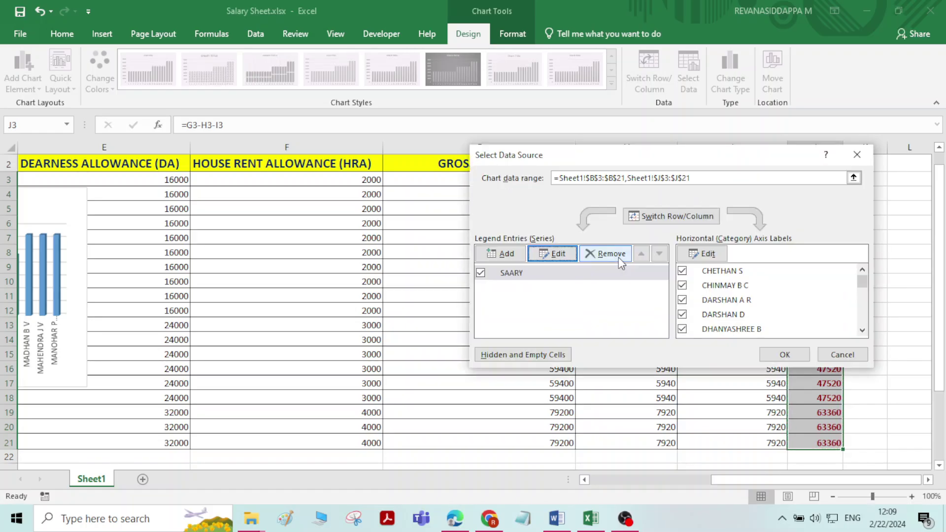
Reselect B3:B21 as the category axis label range and apply the chart's data source settings.
click(707, 254)
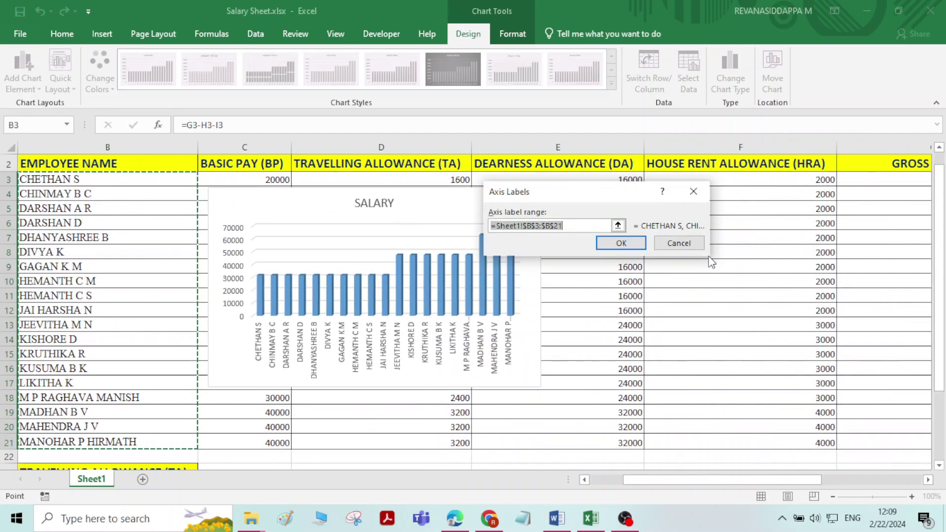
click(618, 226)
drag(60, 172, 195, 442)
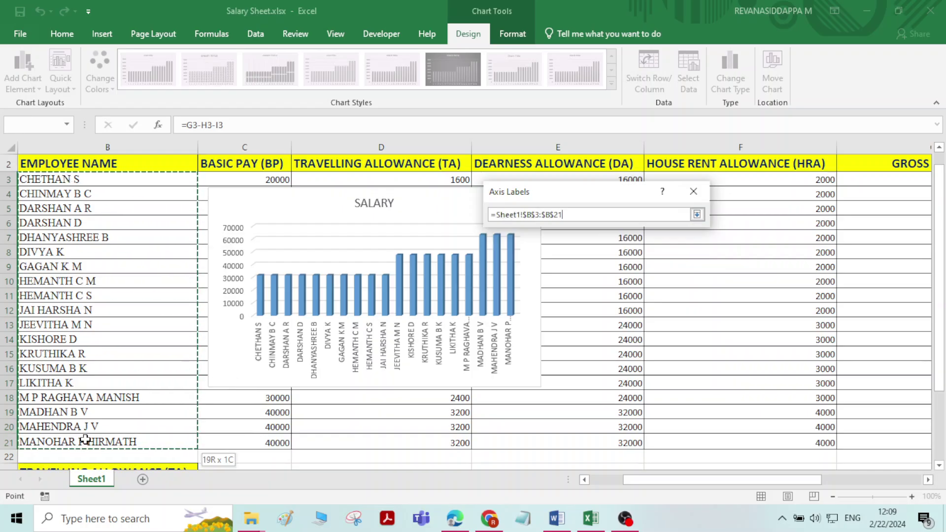
click(697, 215)
click(633, 243)
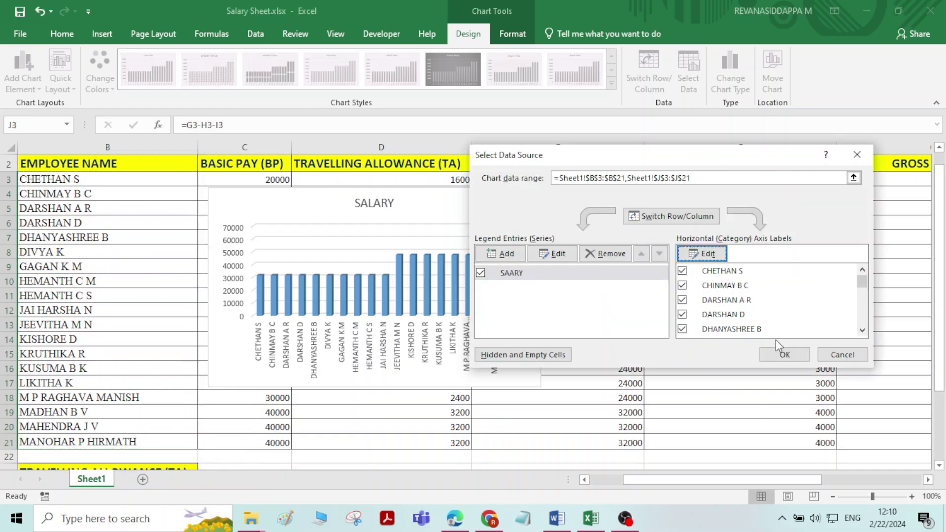
click(783, 355)
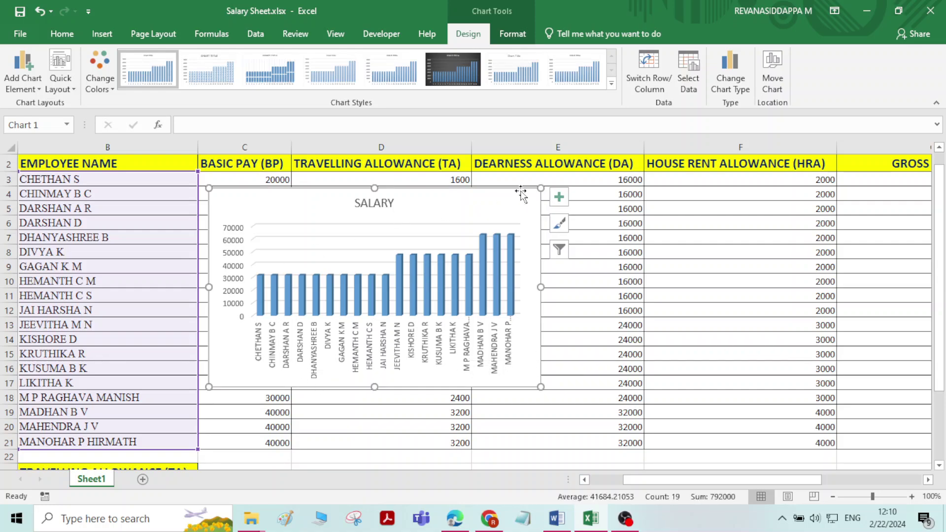
Apply the fifth chart style, with bold title and gradient blue columns, and enlarge the chart to reach column E and row 21.
click(387, 74)
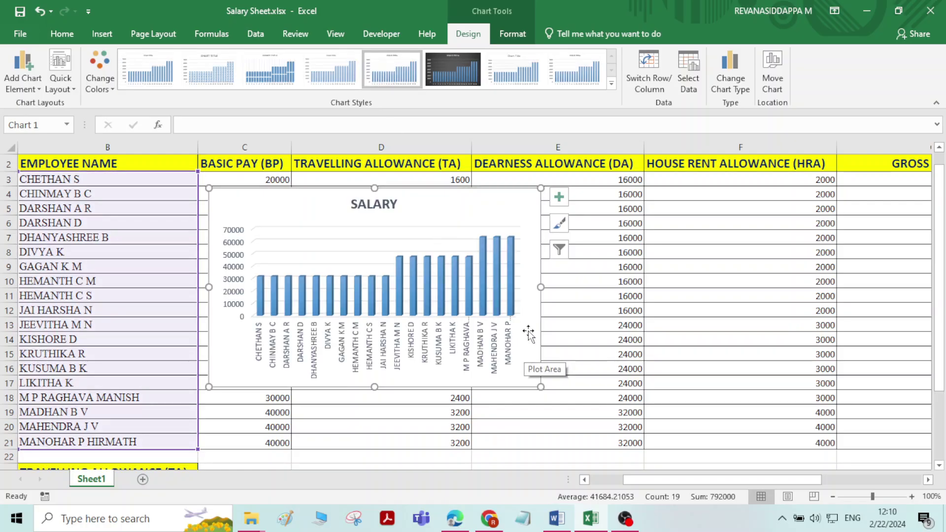
drag(540, 388, 641, 436)
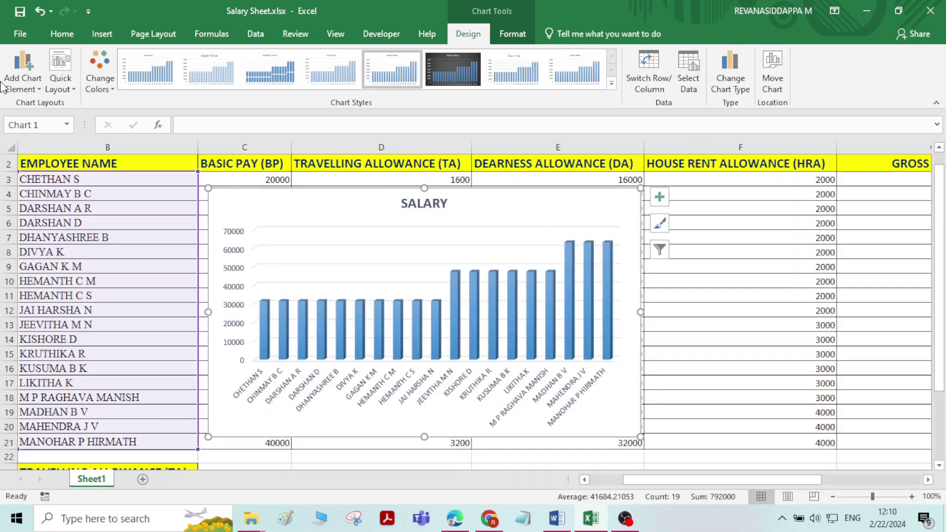
Place the chart title above the chart and change its text to SALARY SHEET.
click(22, 71)
mouse_move(51, 156)
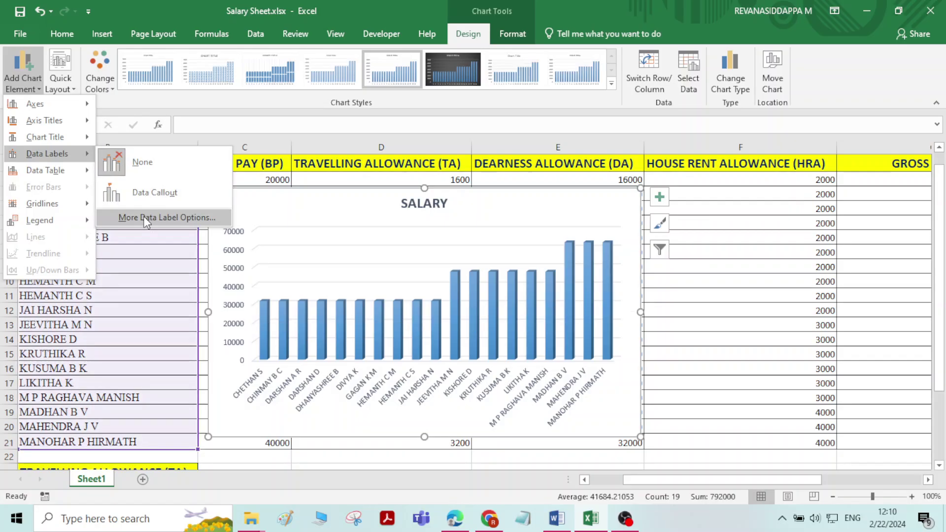
mouse_move(49, 137)
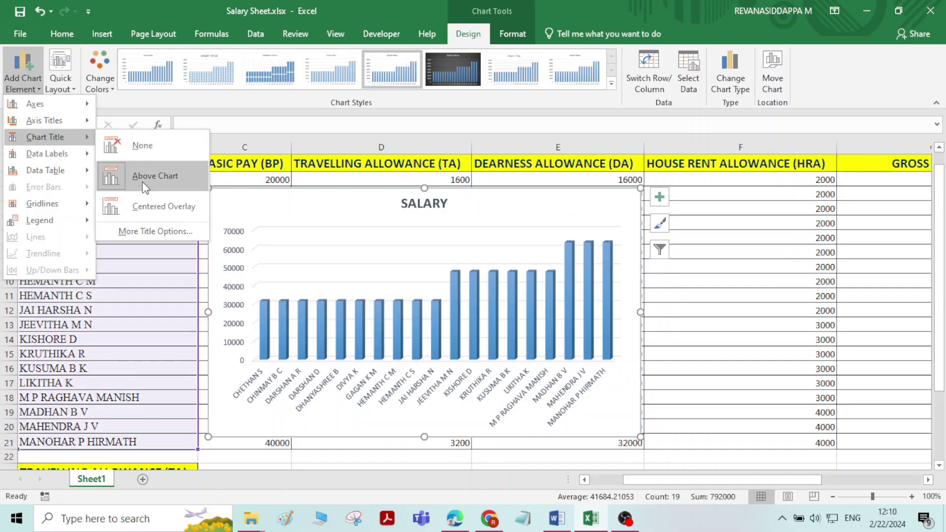
click(146, 183)
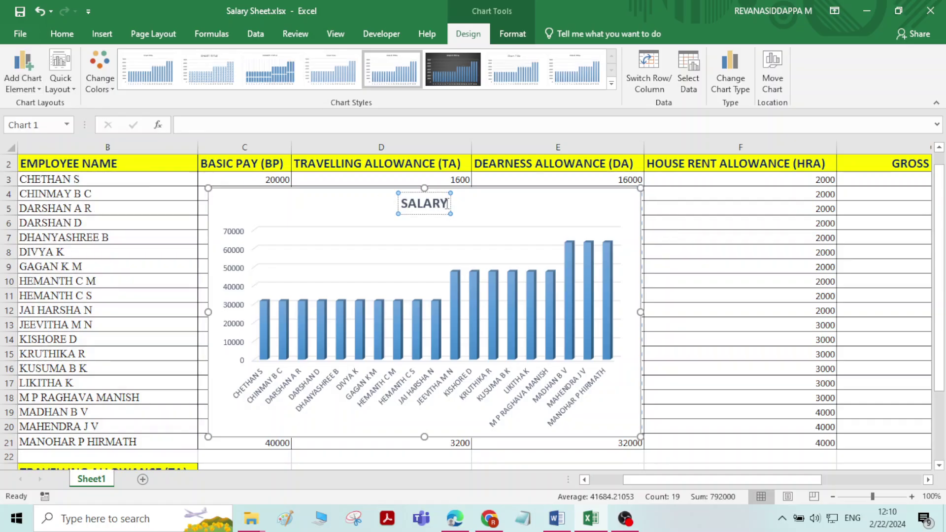
text(S)
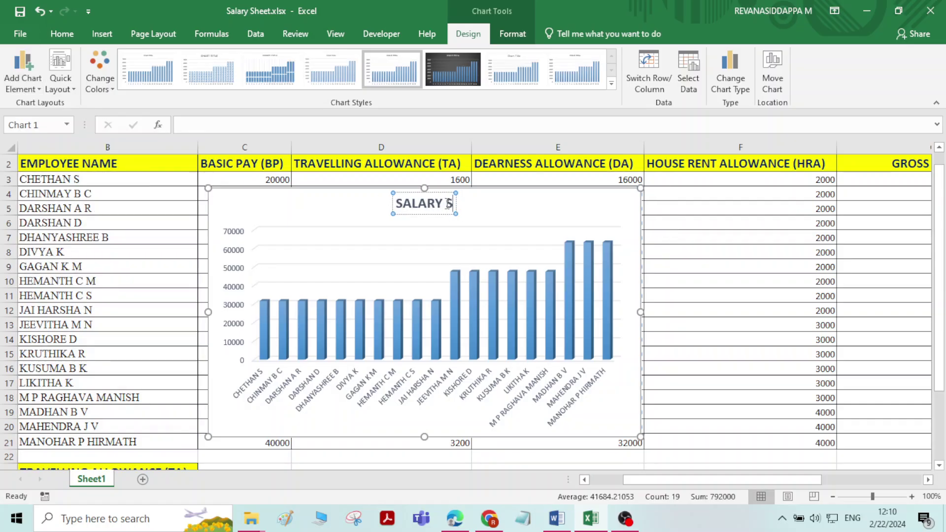
text(HEET)
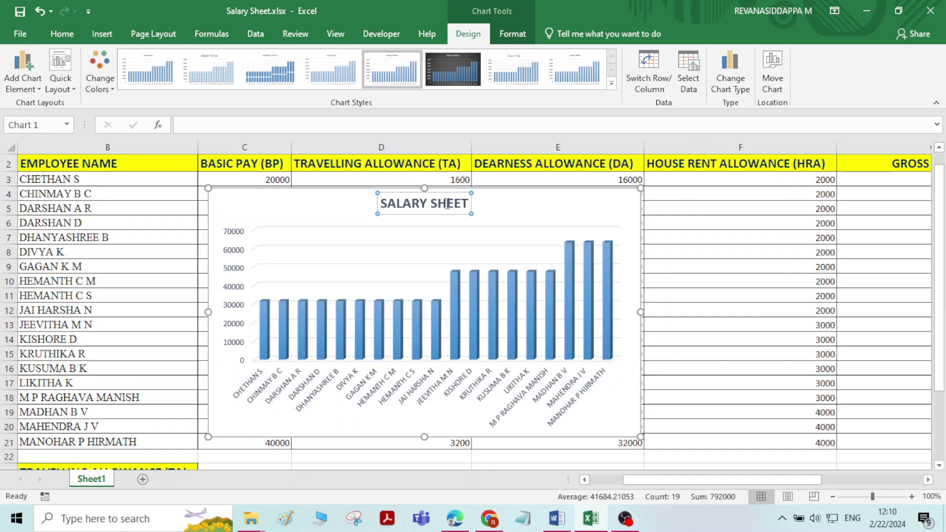
click(254, 248)
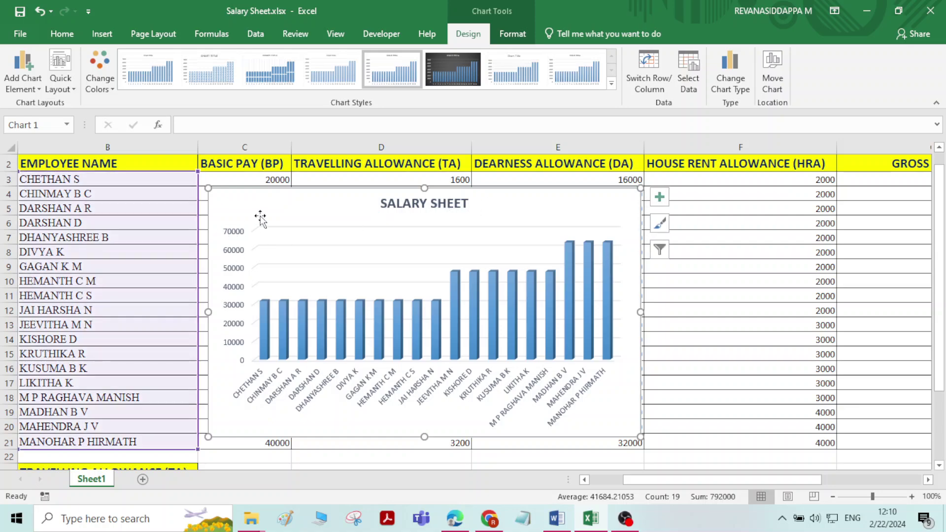
Add a primary horizontal axis title to the chart and change its text to NAME OF EMPLOYEE.
click(23, 78)
mouse_move(48, 129)
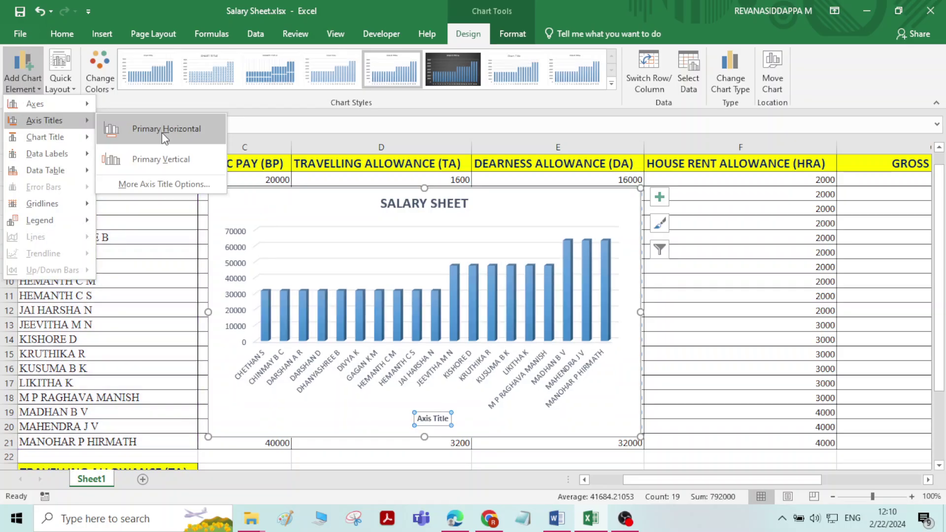
click(164, 132)
click(444, 418)
key(BackSpace)
key(BackSpace)
key(BackSpace)
key(BackSpace)
key(BackSpace)
key(BackSpace)
key(BackSpace)
key(BackSpace)
key(BackSpace)
key(BackSpace)
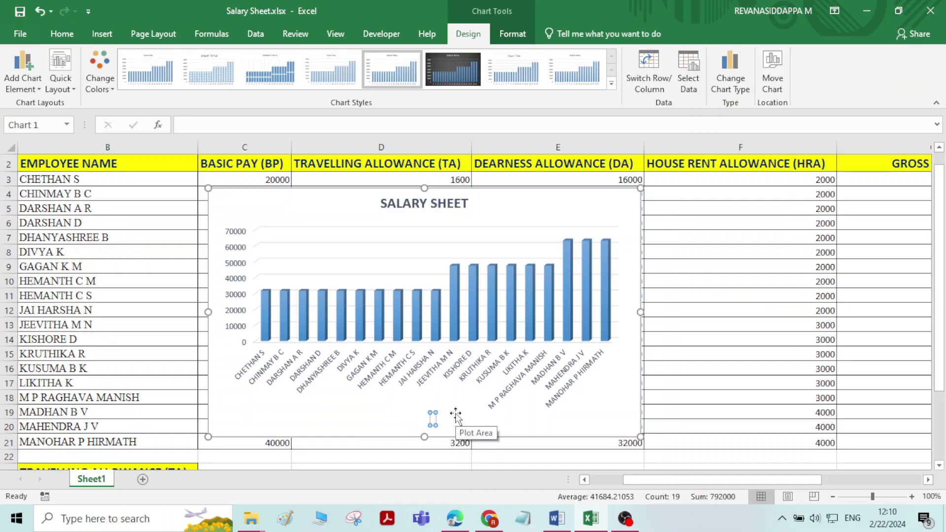
text(nAME OF)
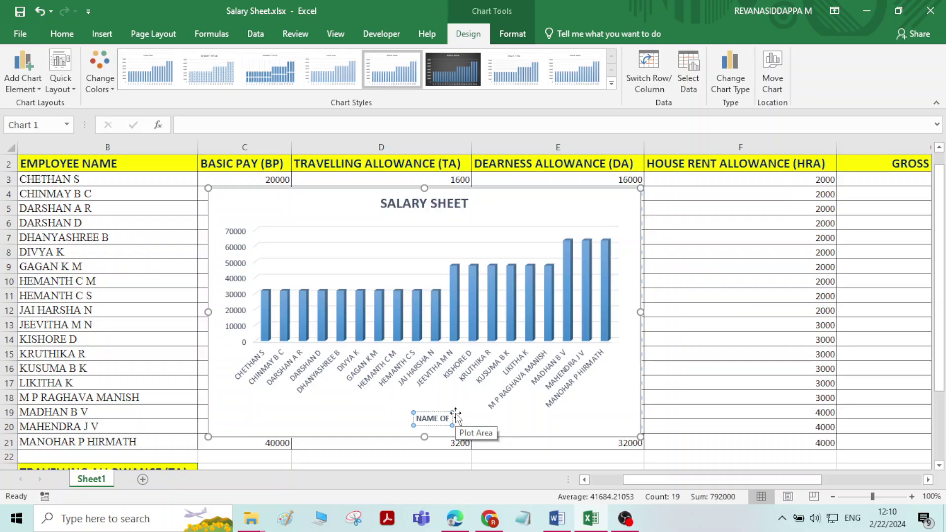
text( EMPLO)
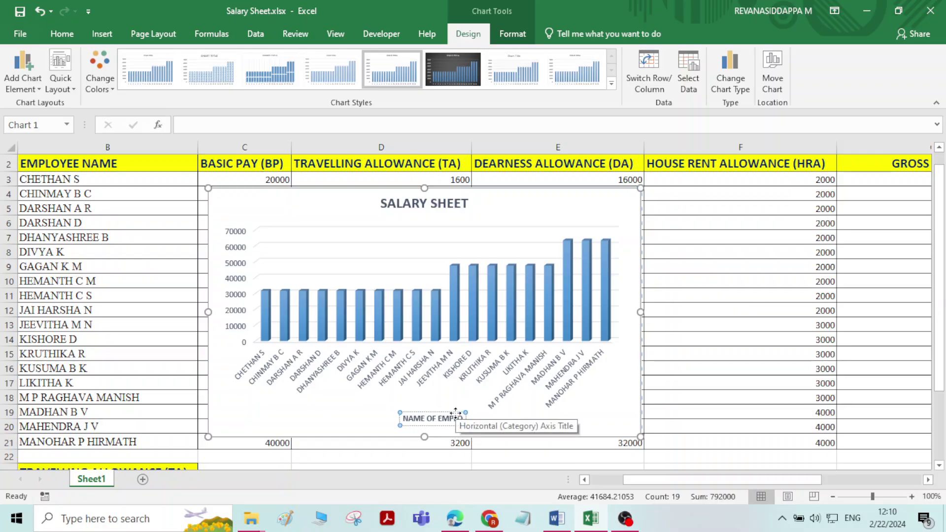
text(YEE)
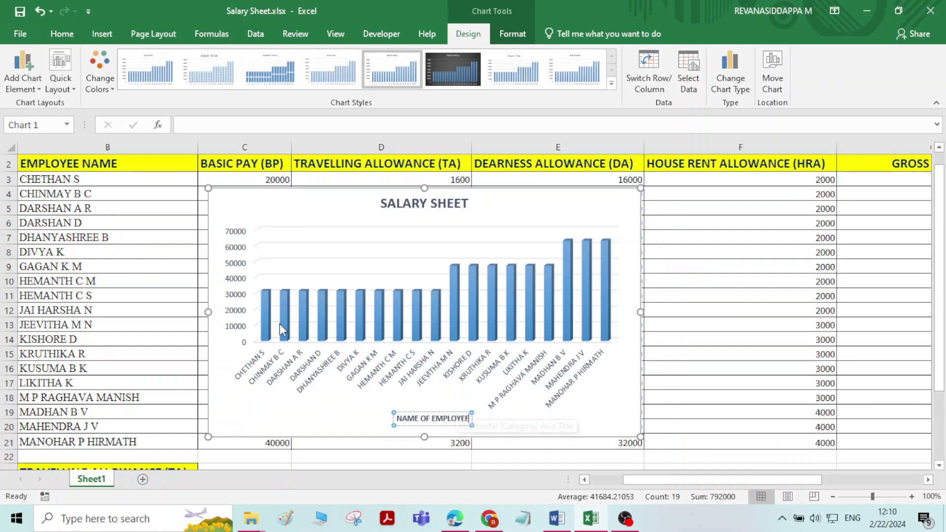
click(278, 411)
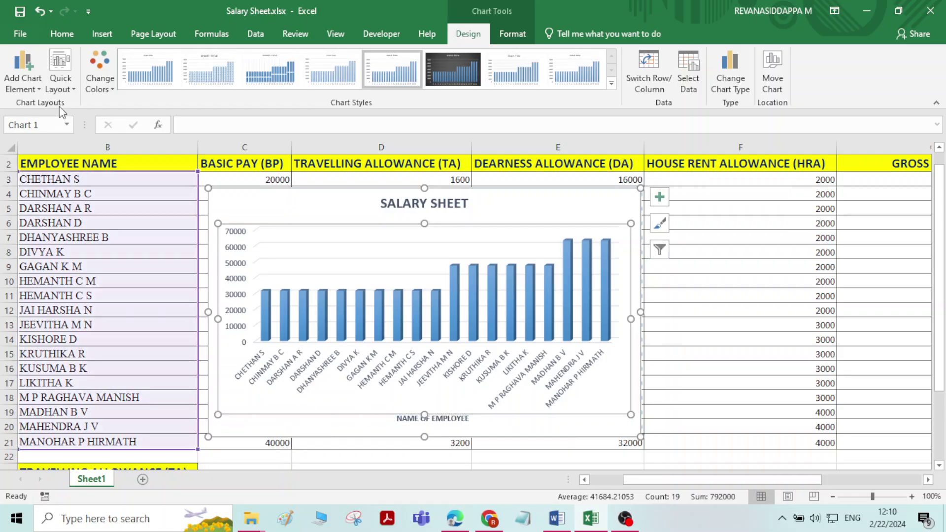
Add a primary vertical axis title to the chart and change its text to NET SALARY.
click(27, 84)
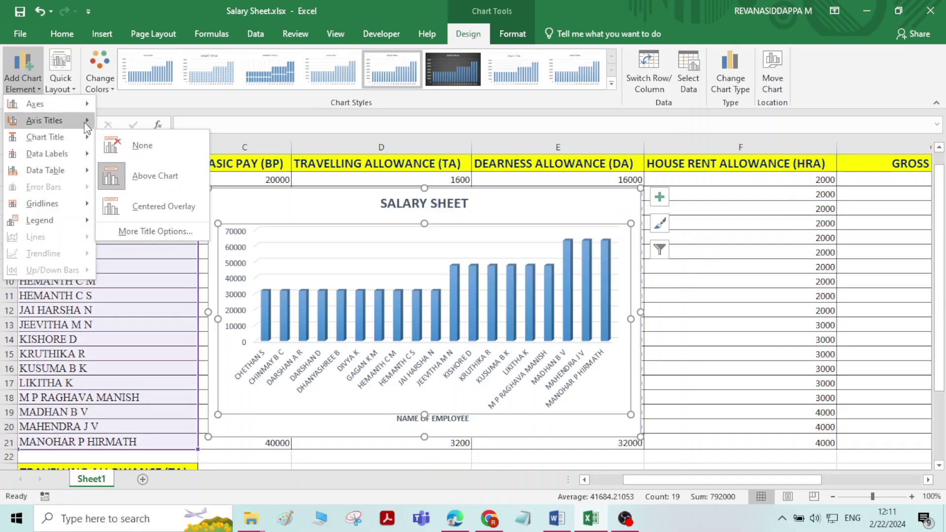
mouse_move(87, 120)
click(160, 158)
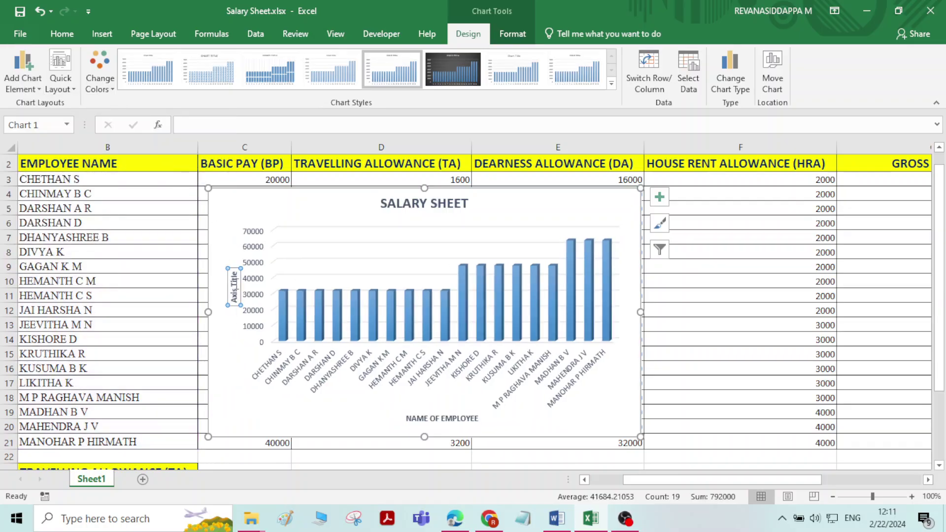
key(BackSpace)
key(BackSpace)
key(BackSpace)
key(BackSpace)
key(BackSpace)
key(BackSpace)
key(BackSpace)
key(BackSpace)
key(BackSpace)
key(BackSpace)
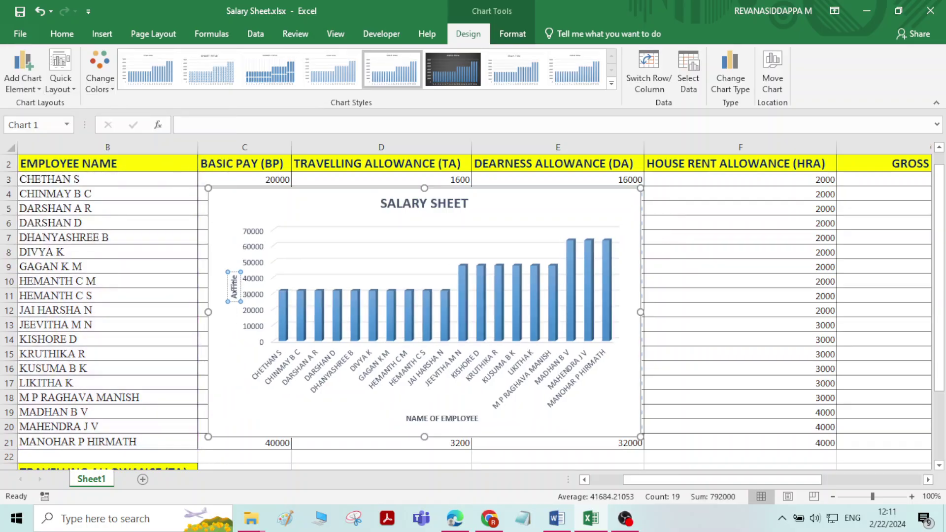
key(BackSpace)
text(NET SALARY)
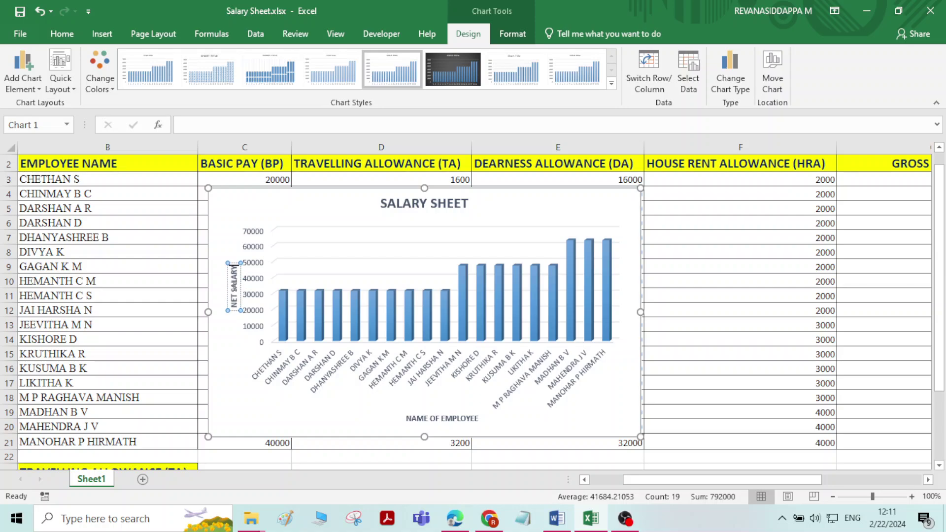
click(637, 229)
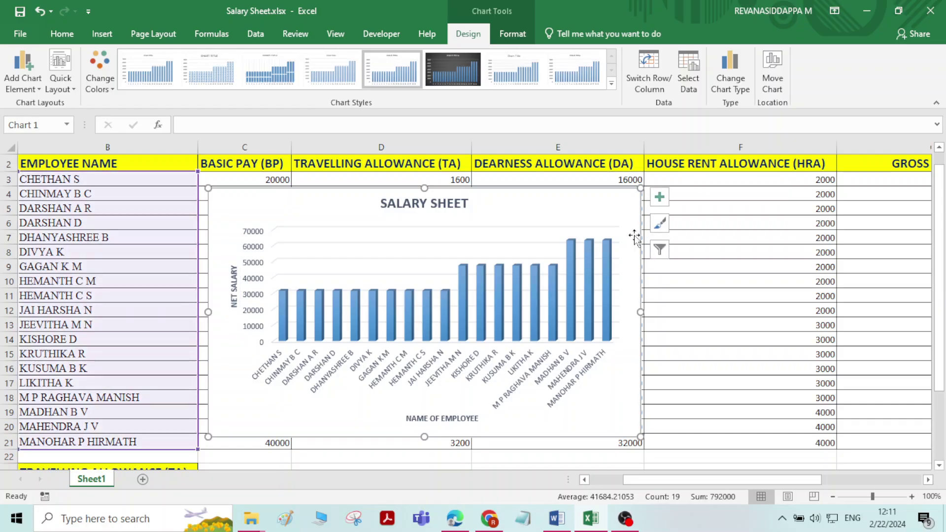
Enlarge the chart slightly into column F and recolour its columns orange with the third colourful palette.
drag(639, 437, 680, 447)
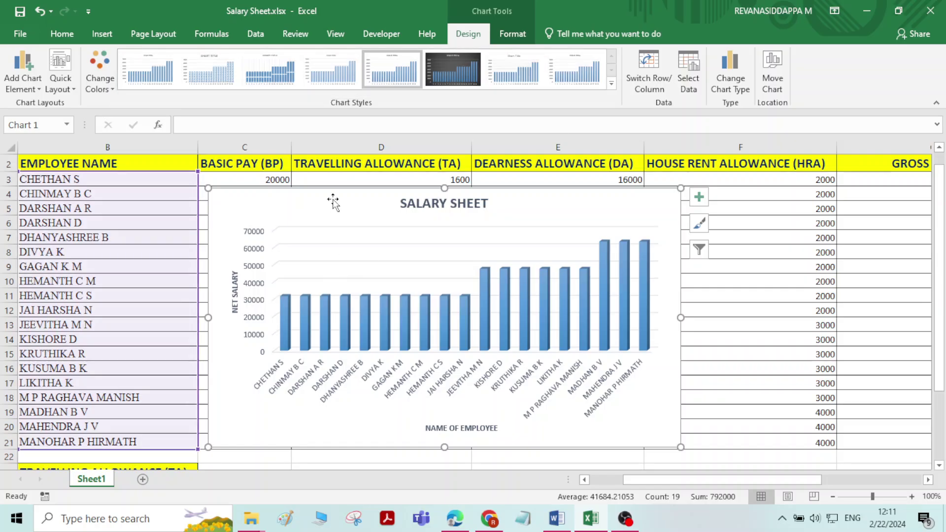
click(93, 81)
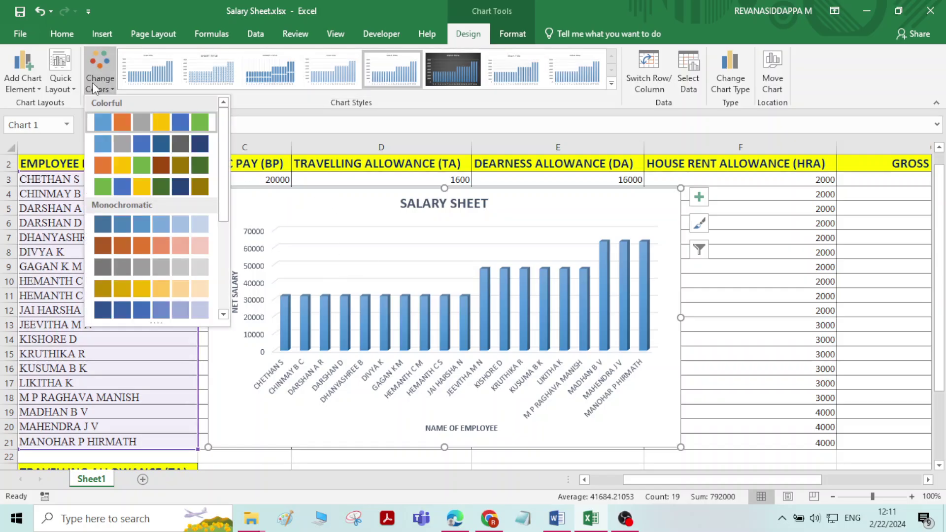
click(135, 163)
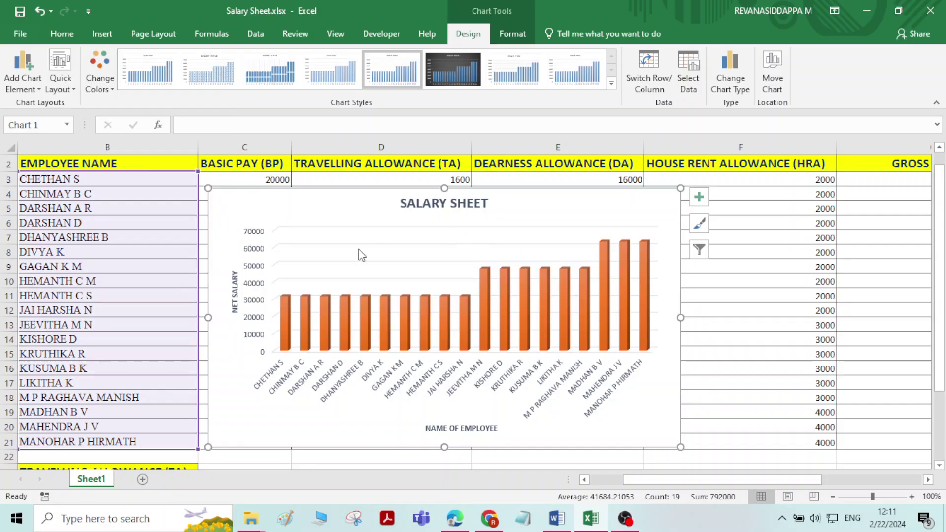
Apply quick layout 5, with a data table below the columns, and enlarge the chart to the end of column F and about row 33.
click(60, 74)
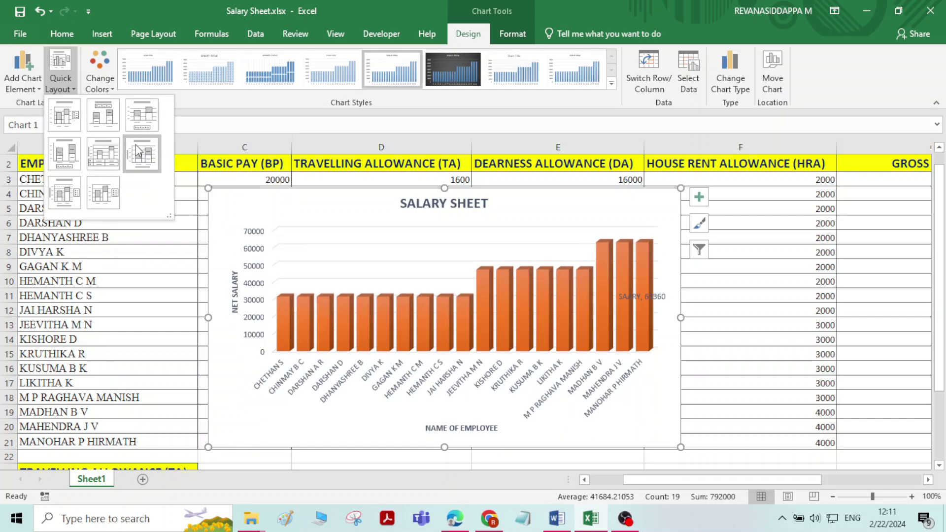
click(102, 158)
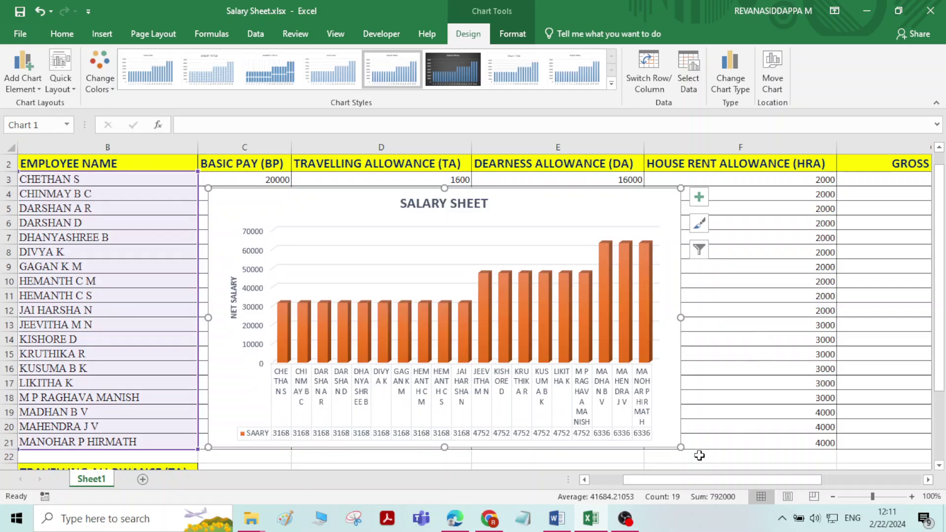
drag(680, 448, 838, 468)
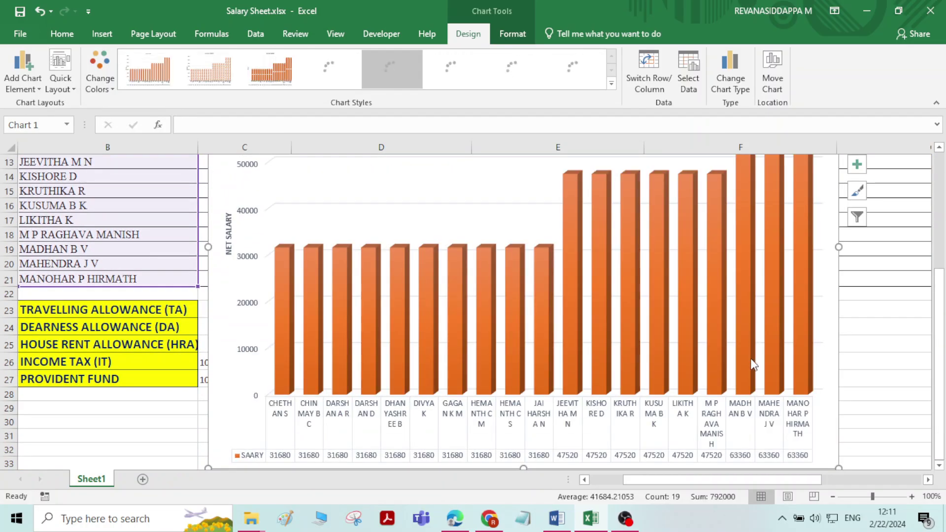
Resize the chart and move it so it spans from column C to column F, starting at row 11.
drag(841, 249, 902, 247)
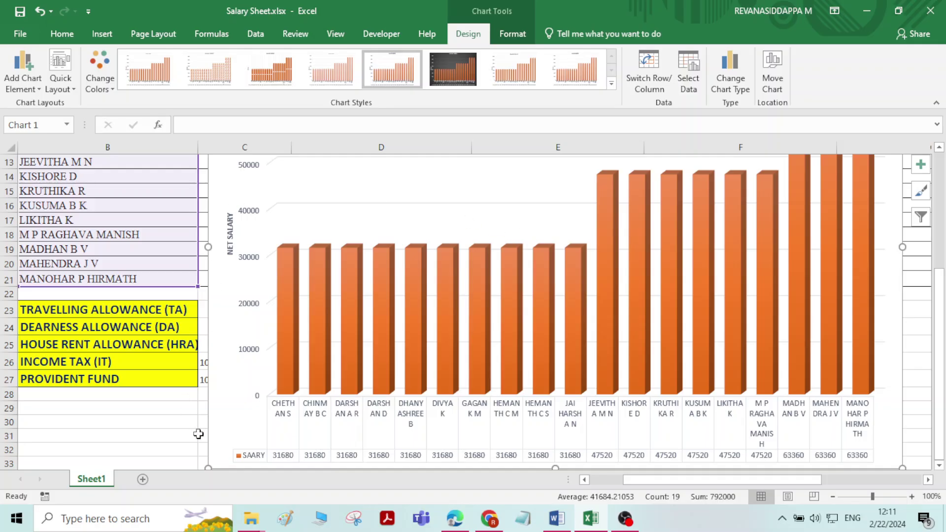
drag(208, 468, 407, 377)
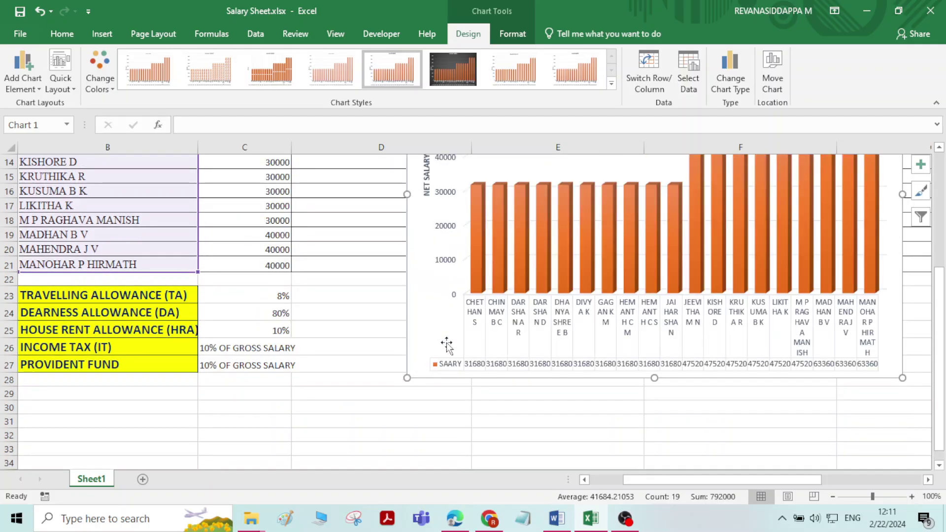
drag(424, 317, 269, 421)
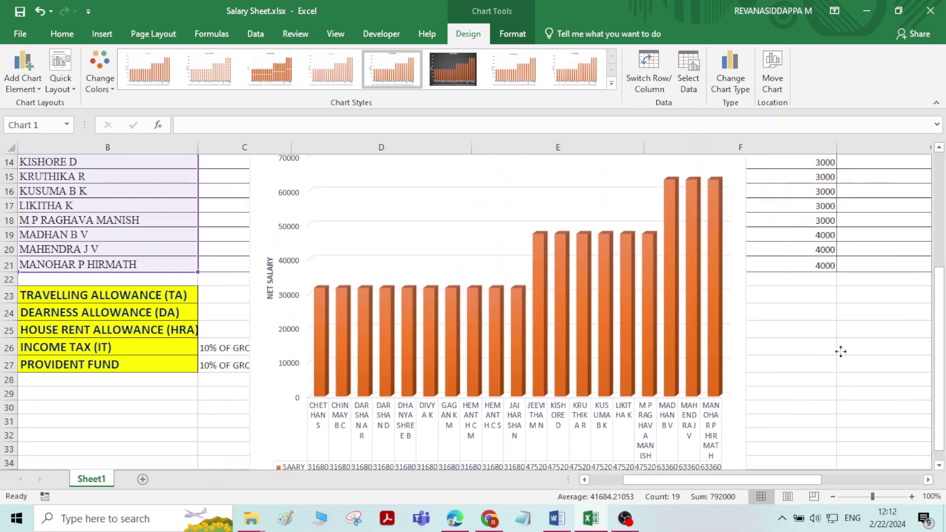
scroll(715, 401, down, 1)
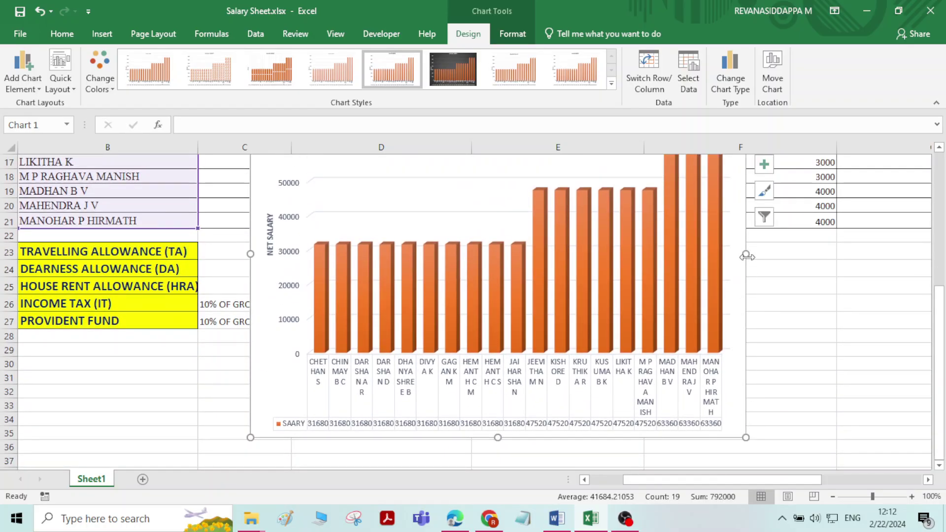
drag(747, 253, 798, 253)
scroll(555, 192, up, 2)
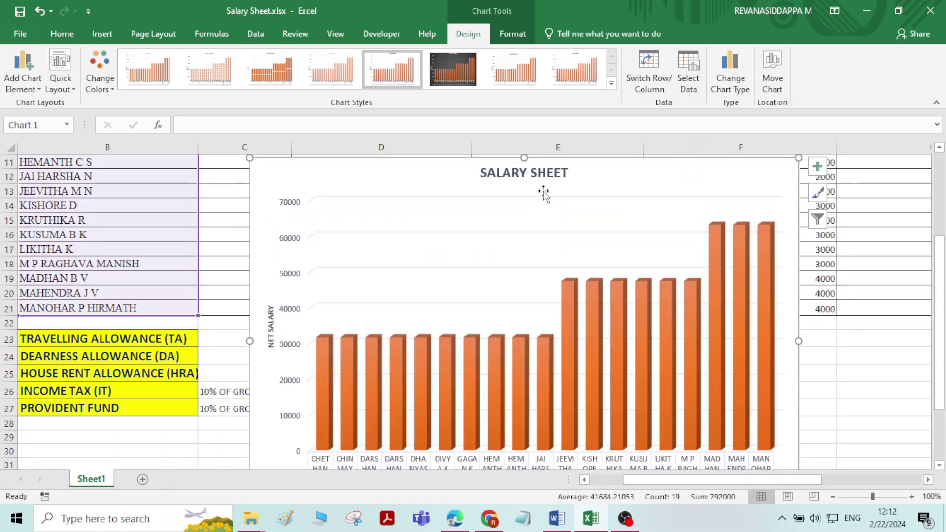
Apply quick layout 2, with a legend under the title and data labels on the columns, and widen the chart within column F.
click(60, 79)
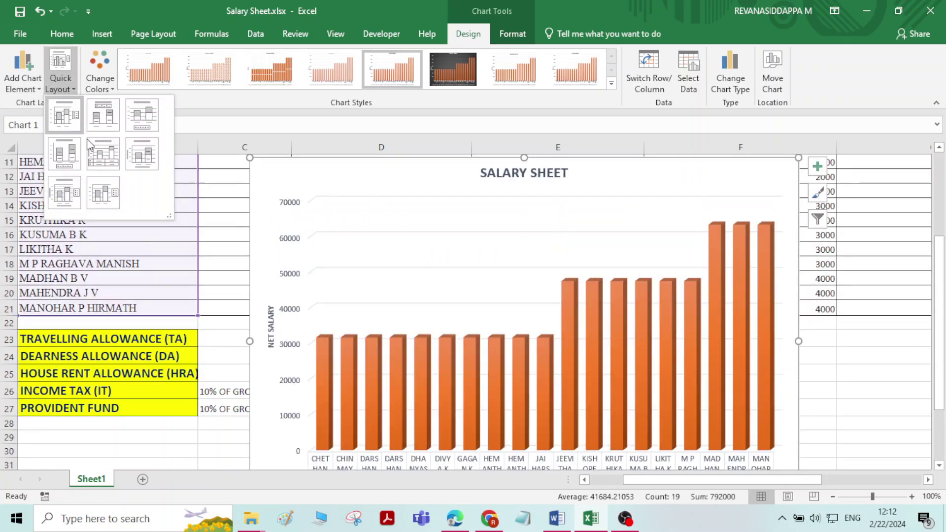
click(102, 118)
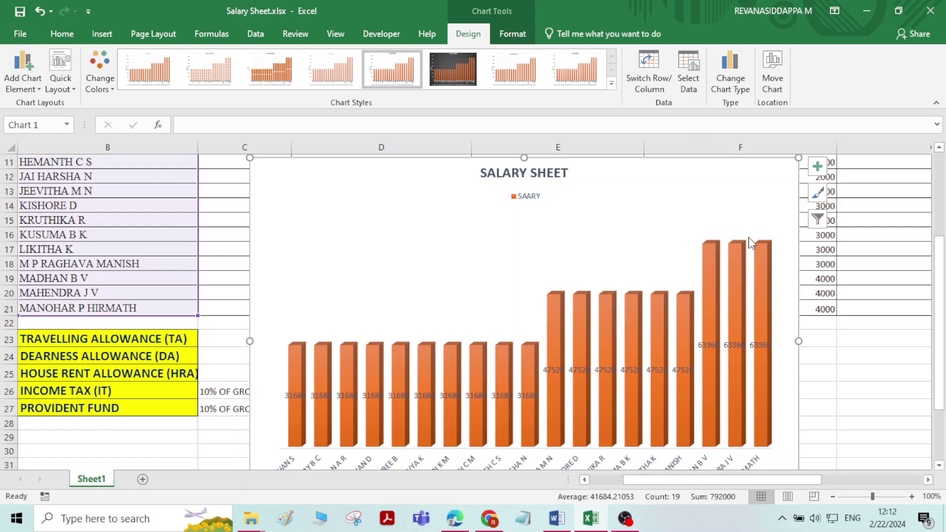
scroll(748, 244, down, 1)
drag(797, 299, 829, 296)
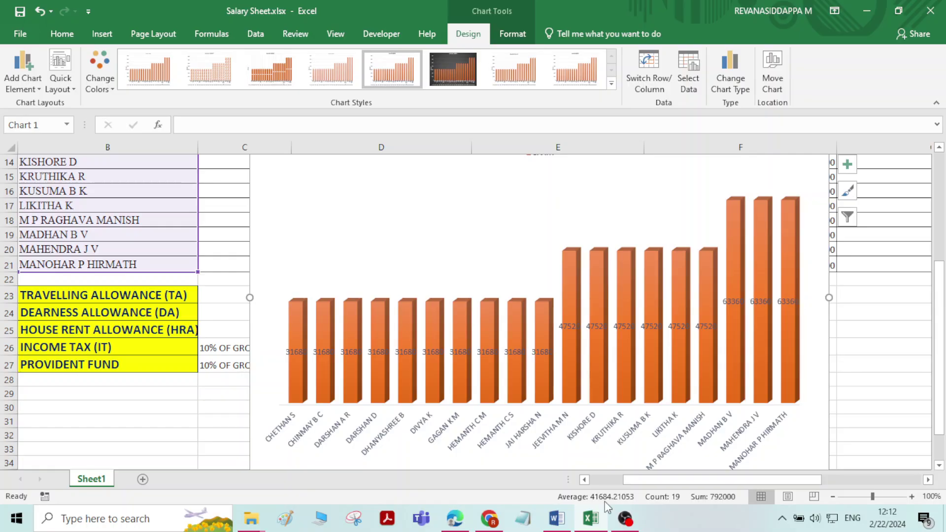
mouse_move(620, 527)
click(619, 456)
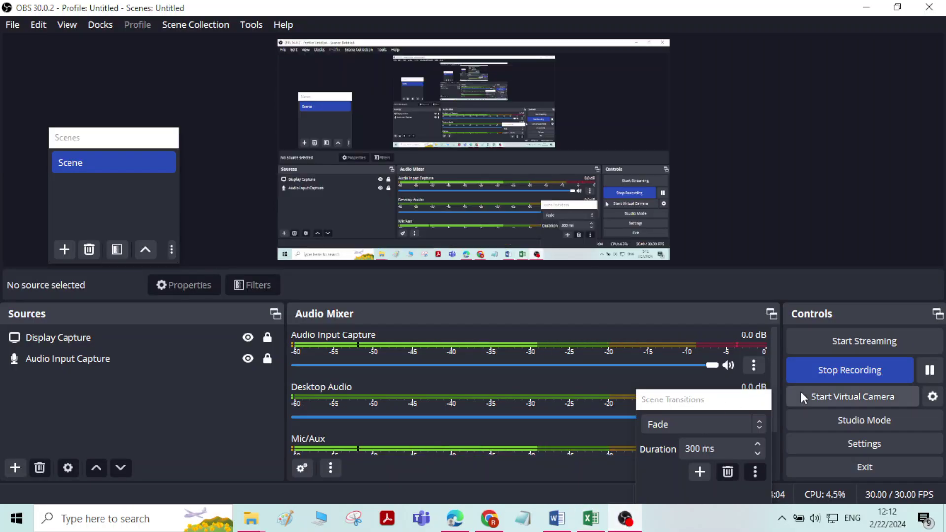